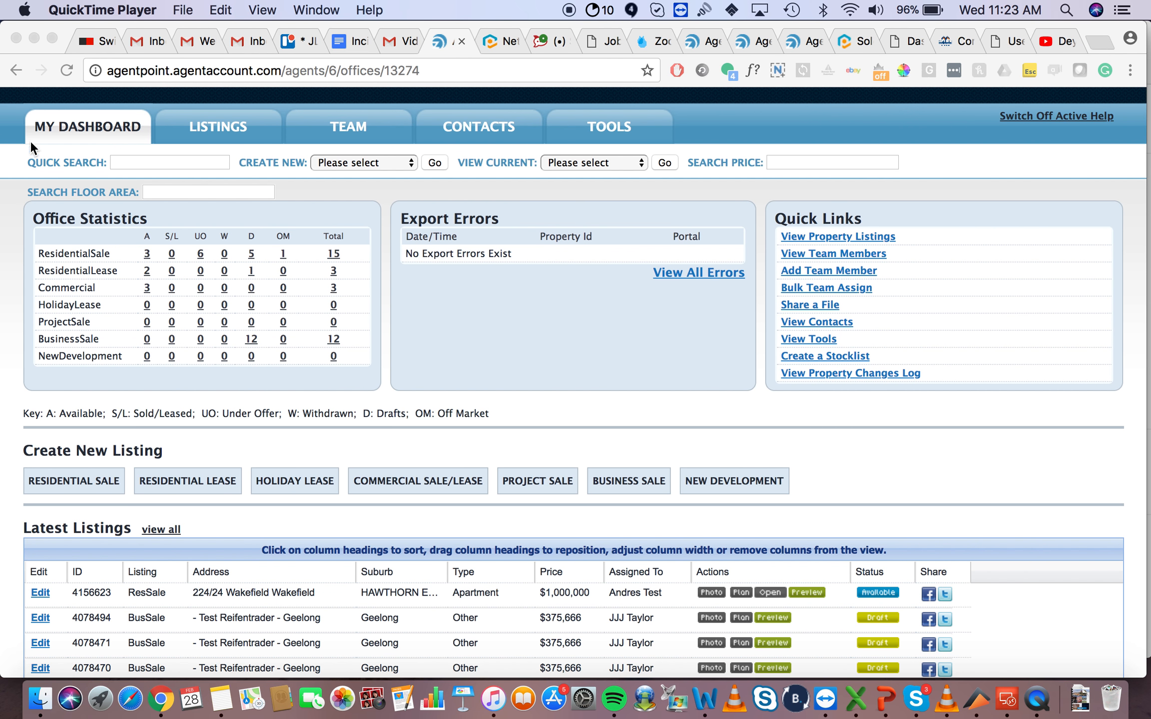
Step: From the Listings page, start a new Residential Sale listing
left_click(222, 478)
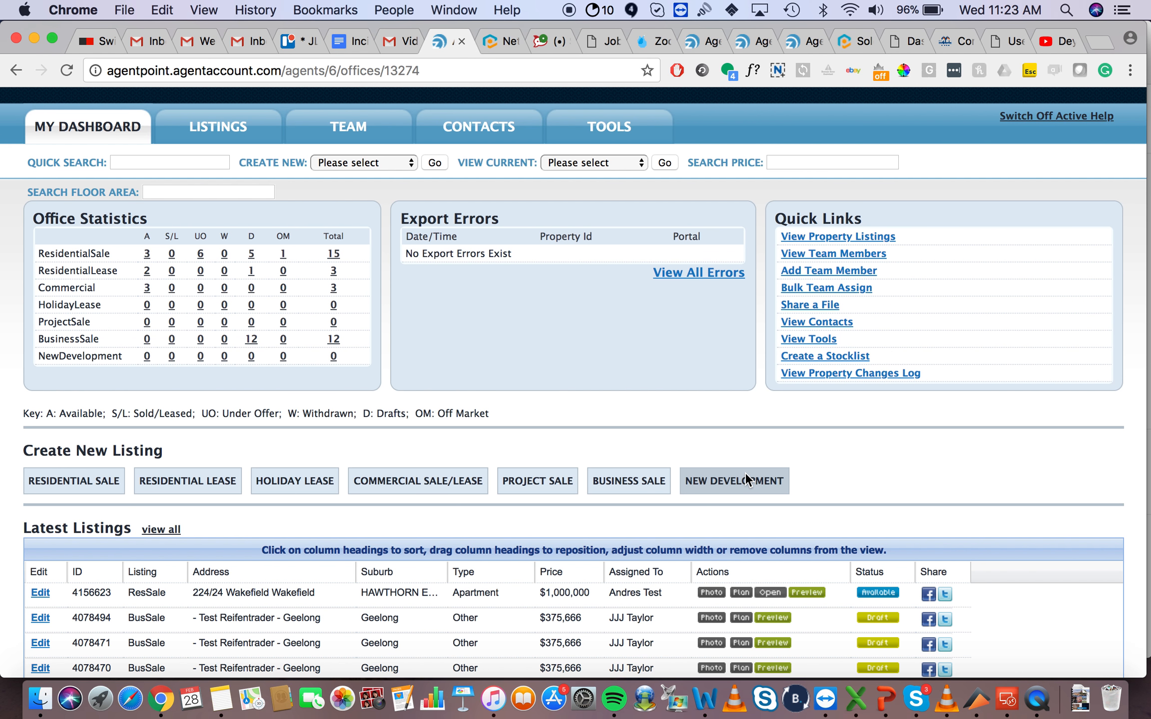
scroll(509, 393, "up", 3)
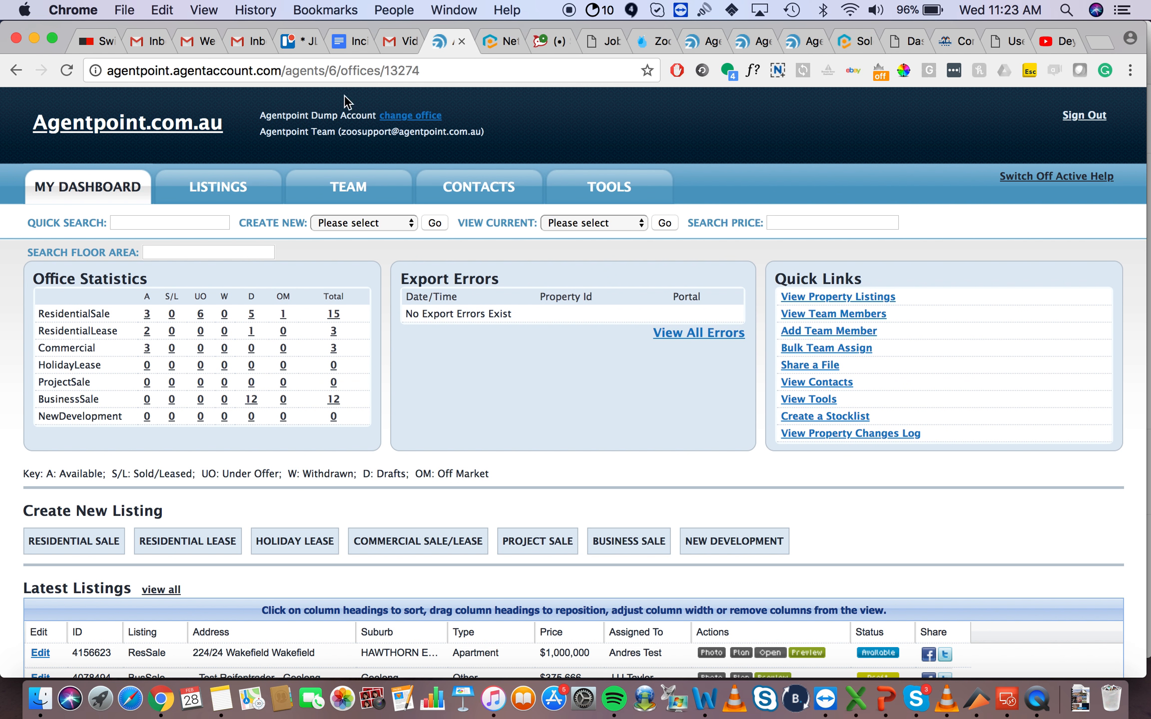
left_click(227, 192)
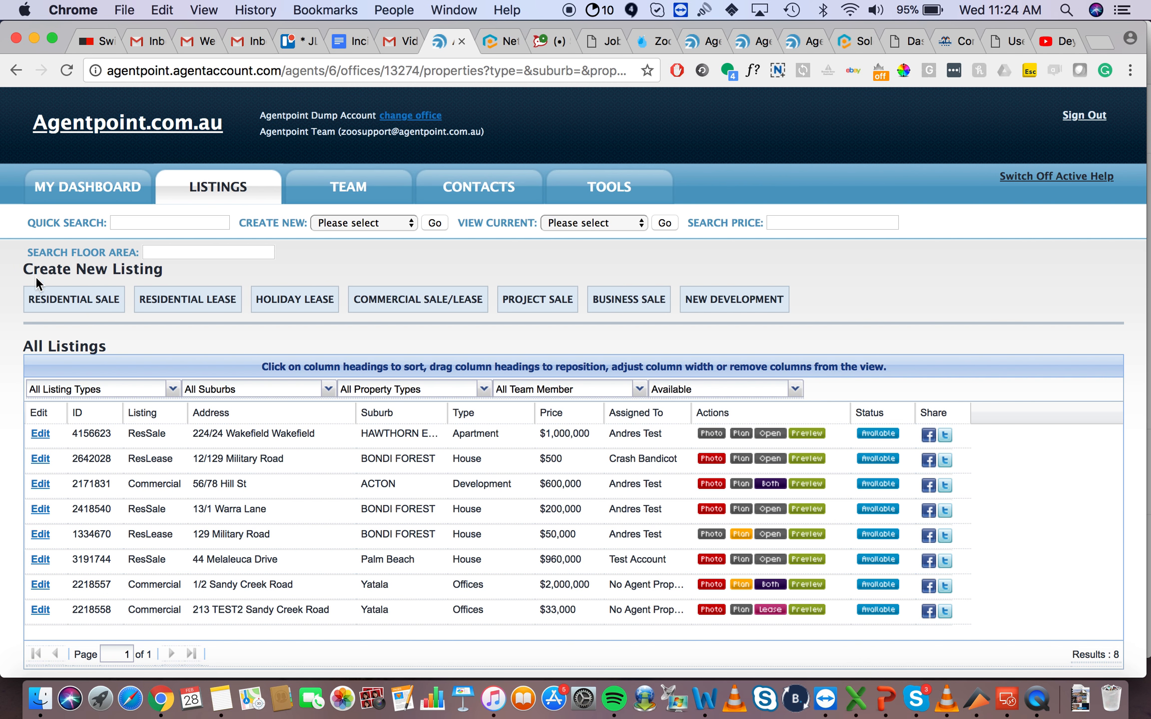
left_click(90, 306)
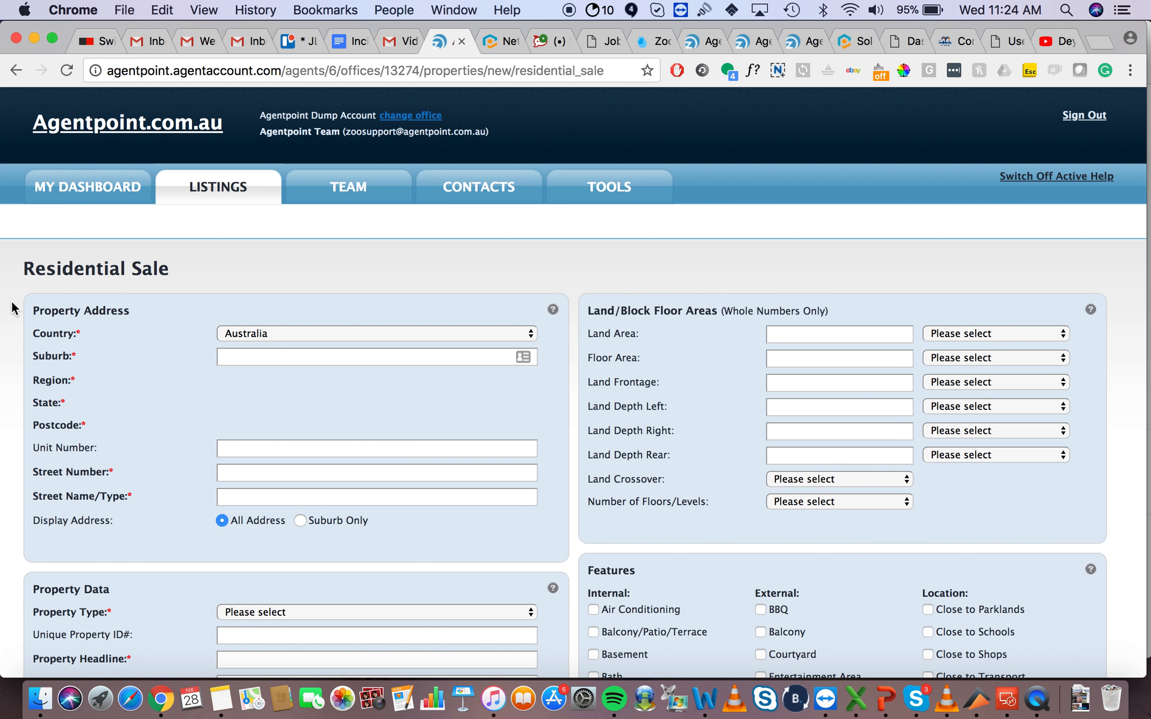
scroll(12, 308, "down", 2)
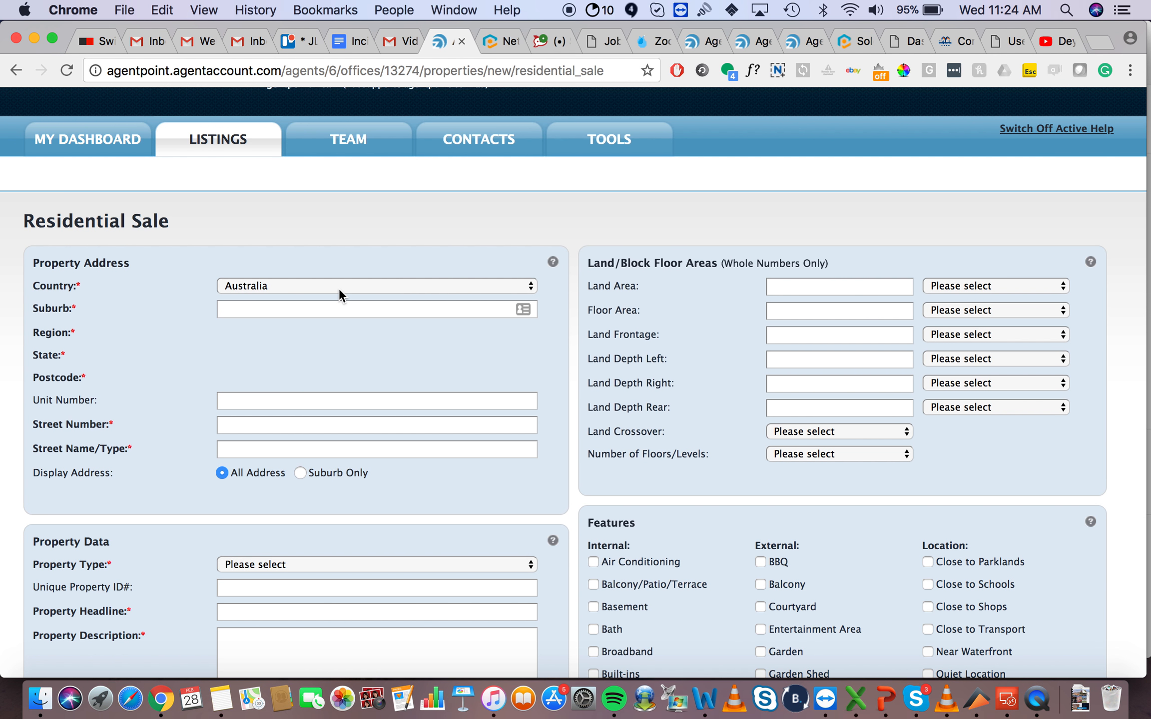
Step: Set the suburb to HAWTHORN EAST, East VIC 3123
left_click(336, 306)
type("Hawthorn")
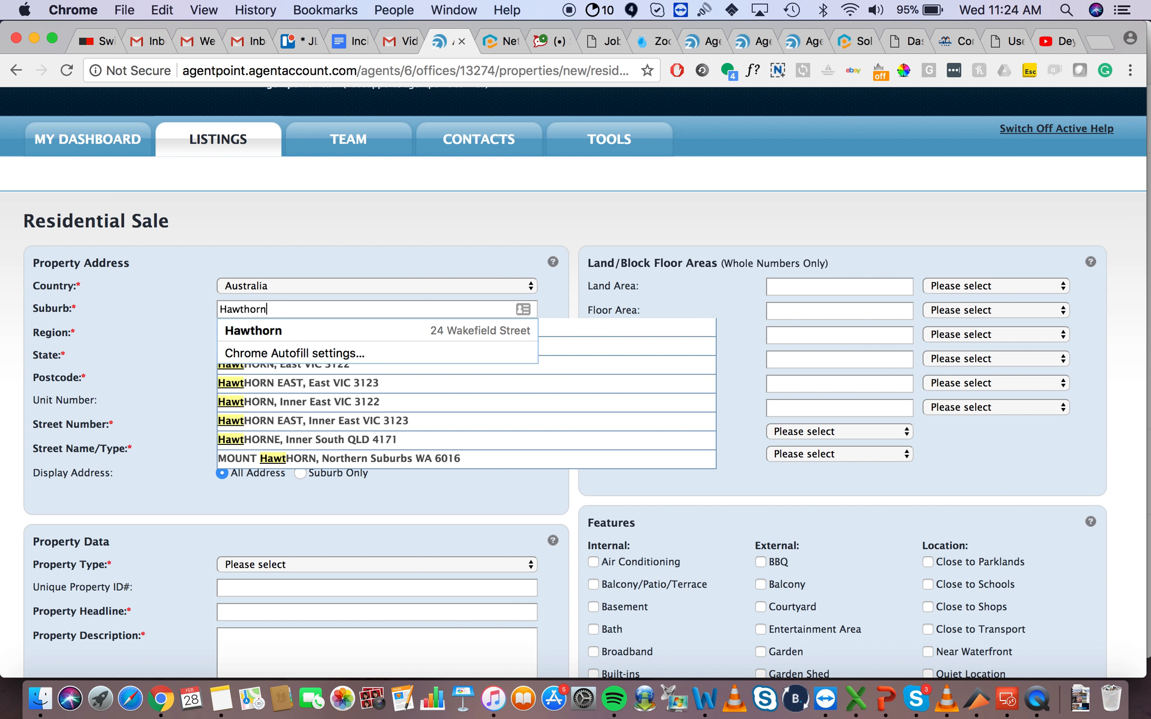
left_click(519, 384)
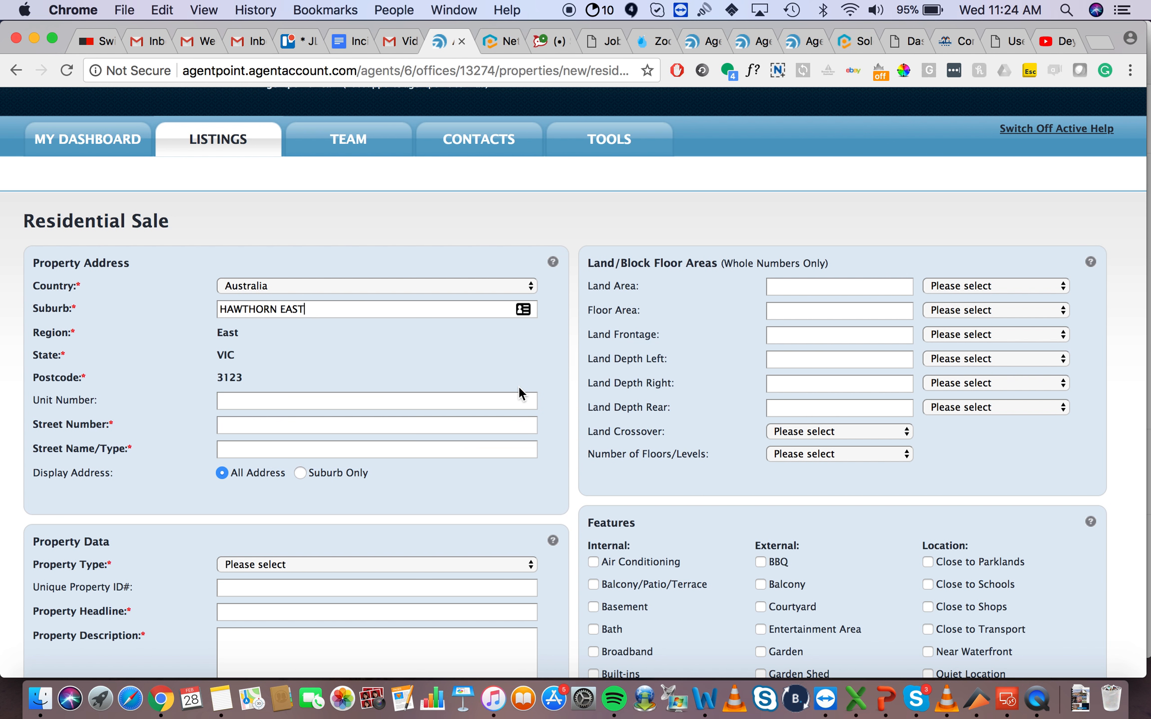
left_click(438, 363)
left_click(267, 401)
left_click(248, 404)
left_click(261, 424)
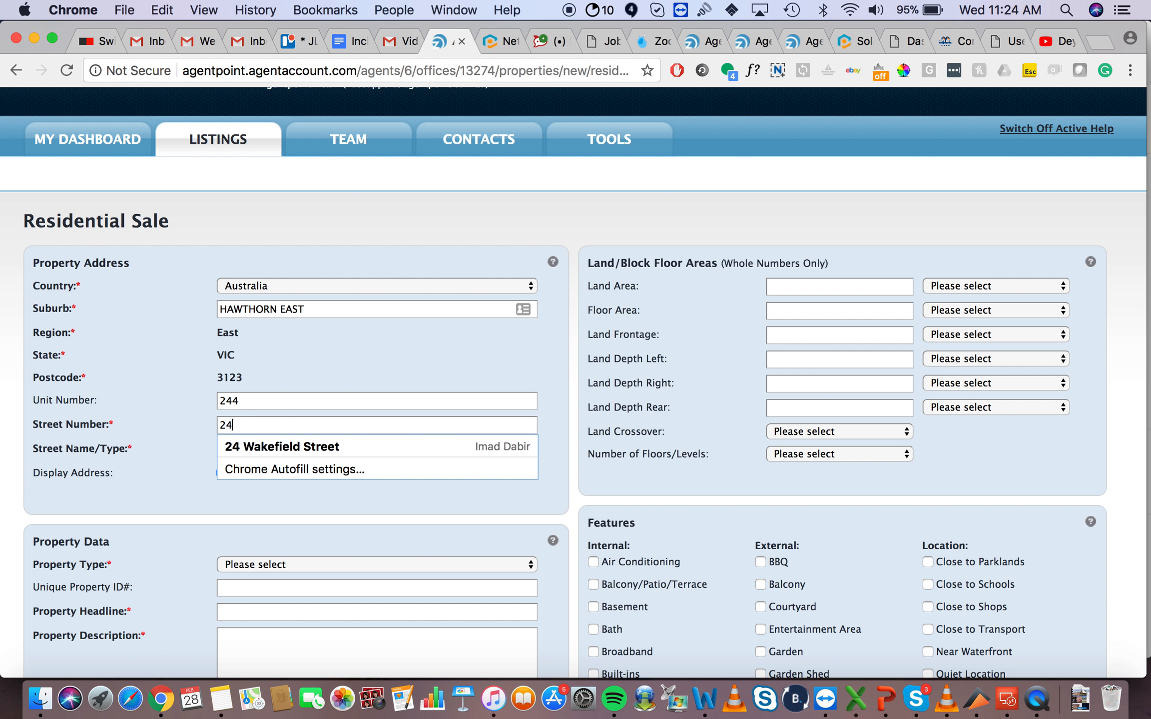
left_click(261, 449)
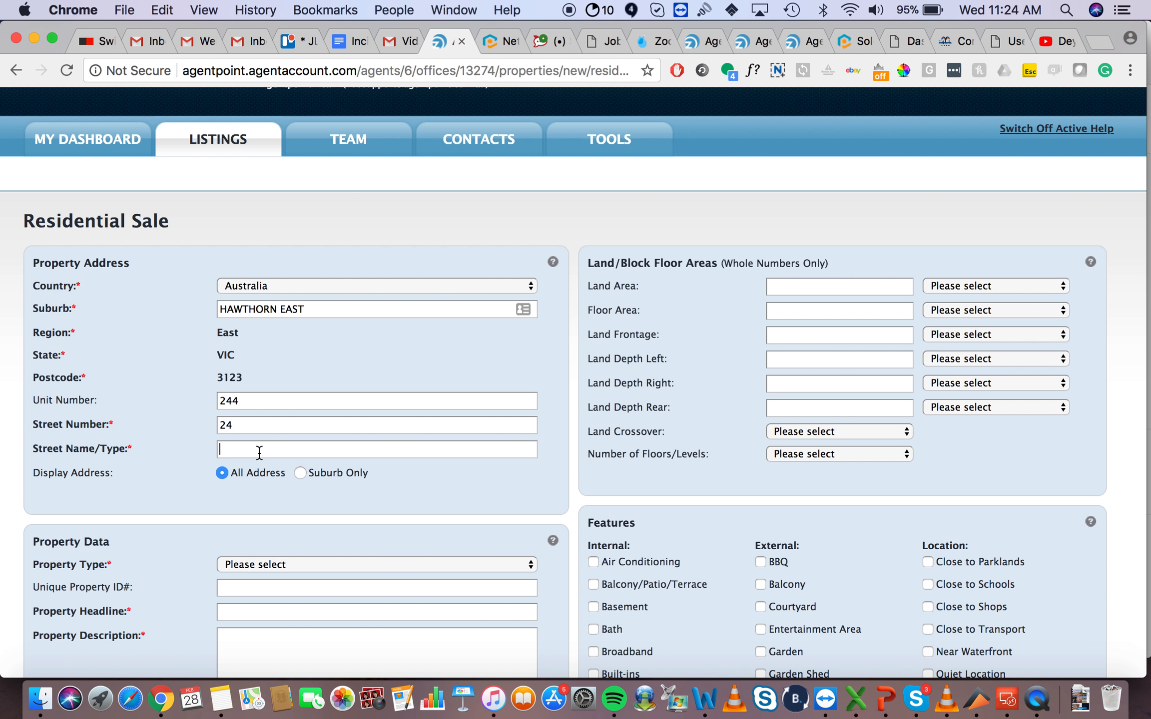
left_click(260, 470)
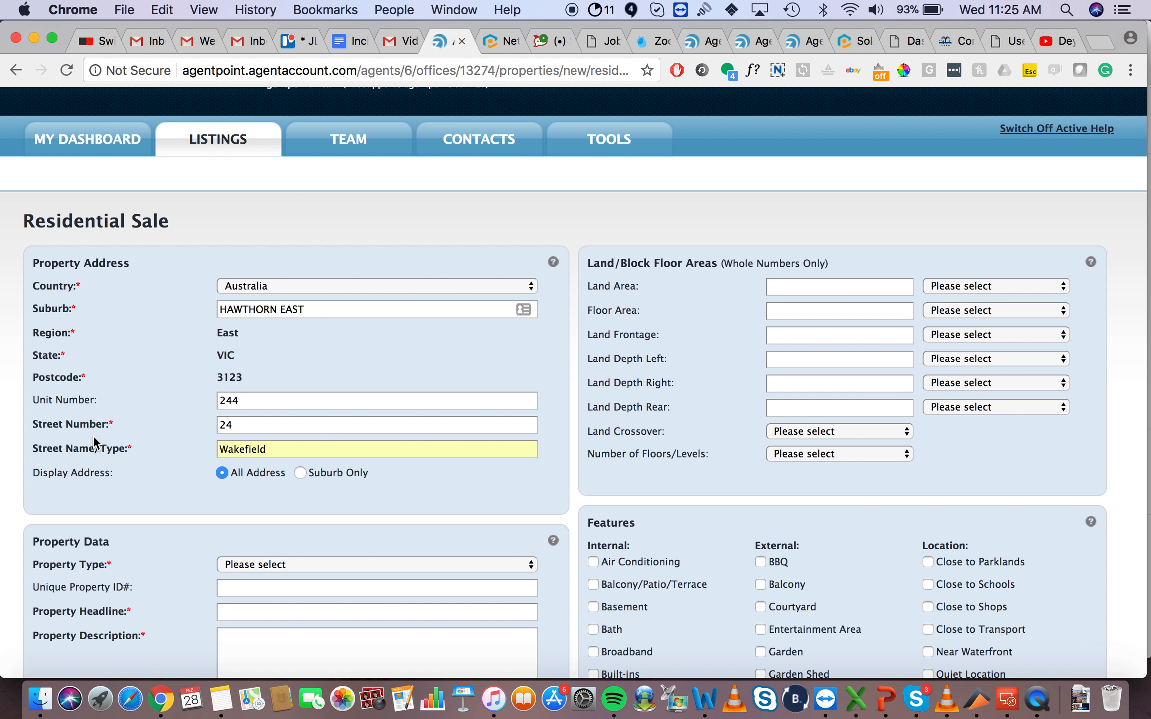
Step: Choose Apartment as the property type and enter 'Test' as headline and description
scroll(140, 449, "down", 10)
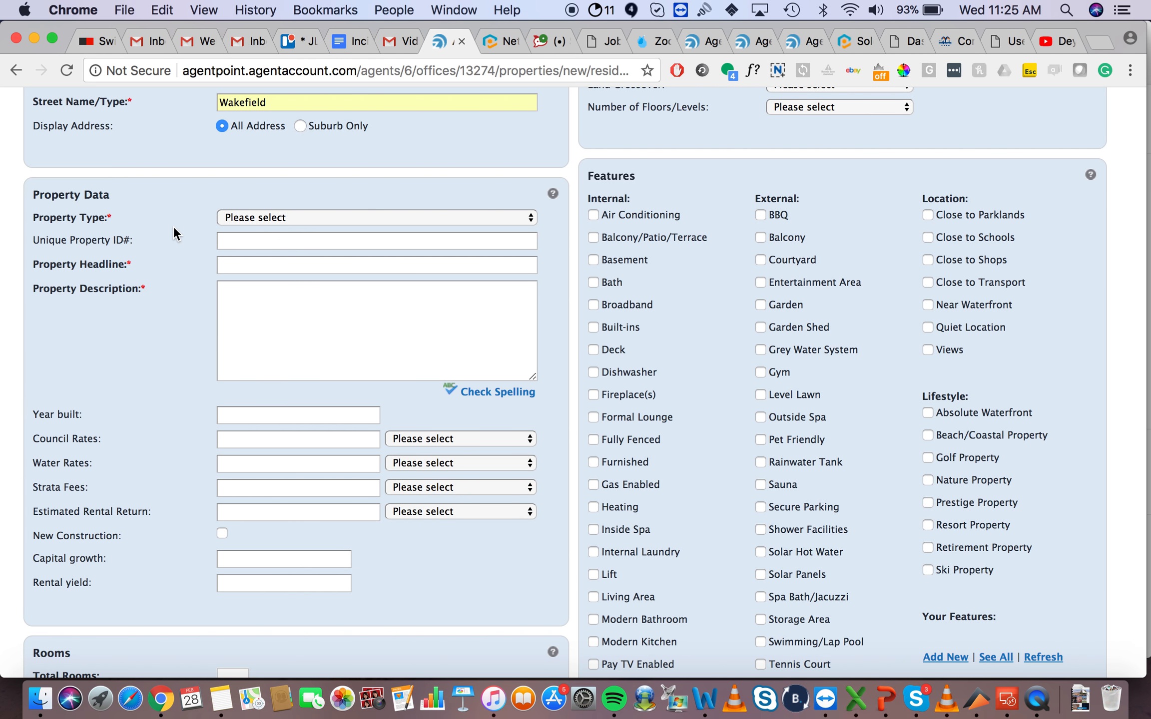
left_click(272, 216)
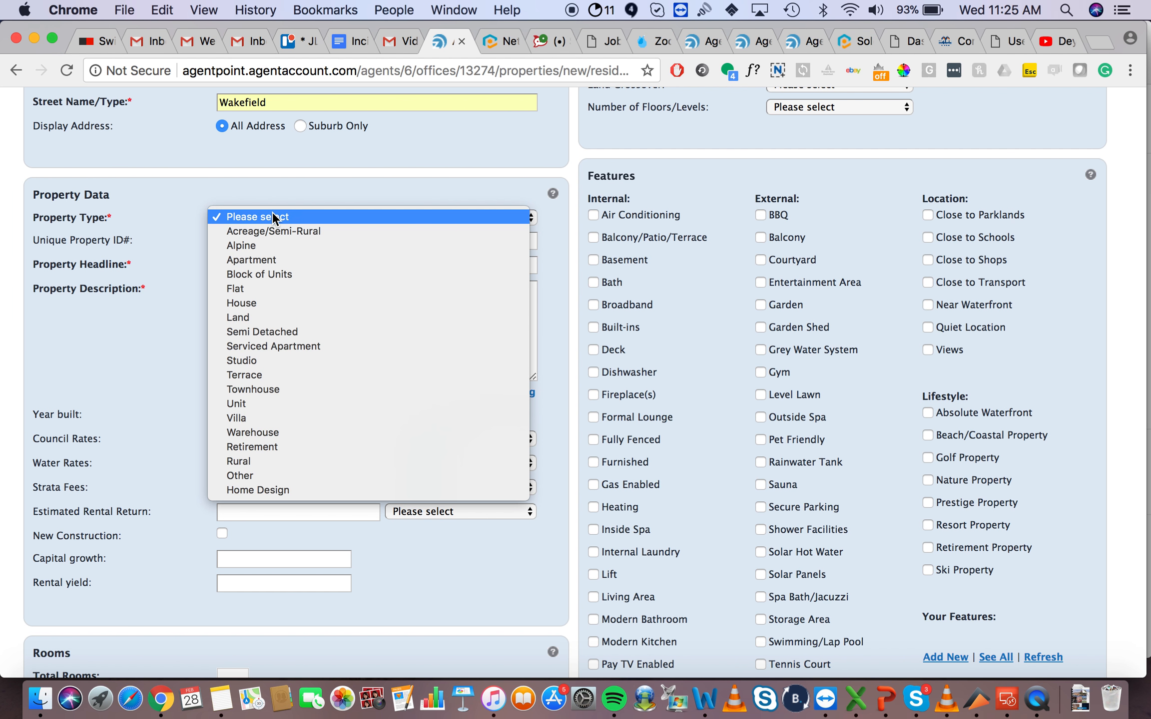
left_click(292, 259)
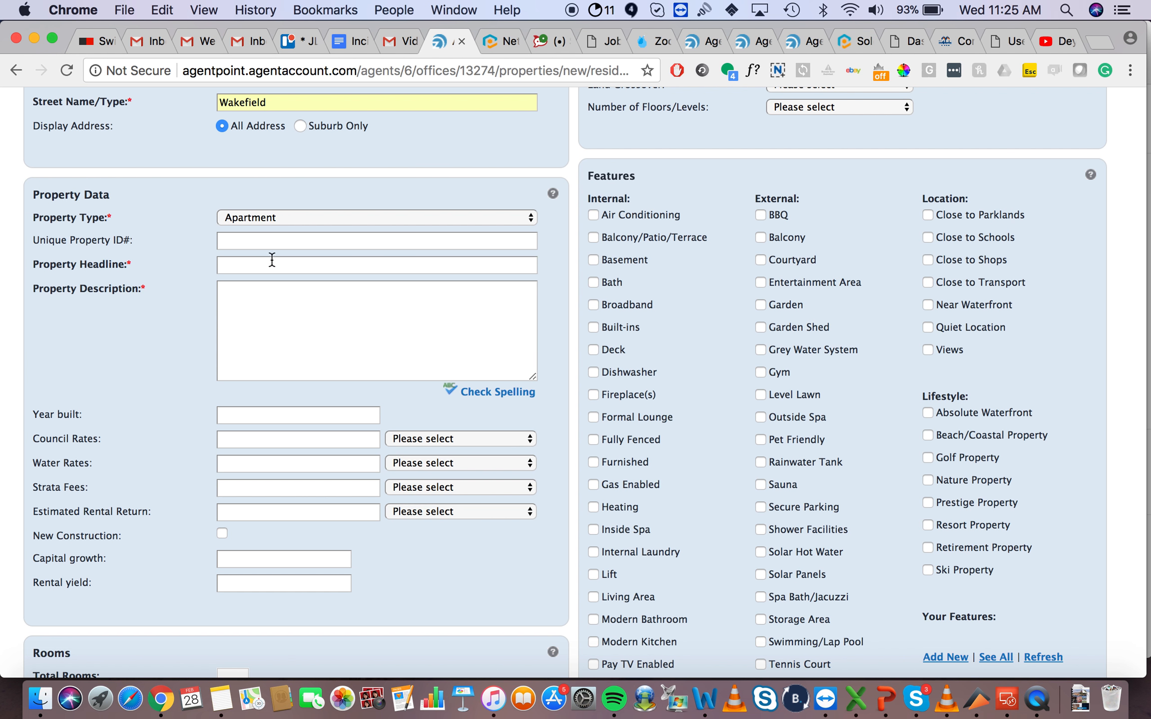
type("Test")
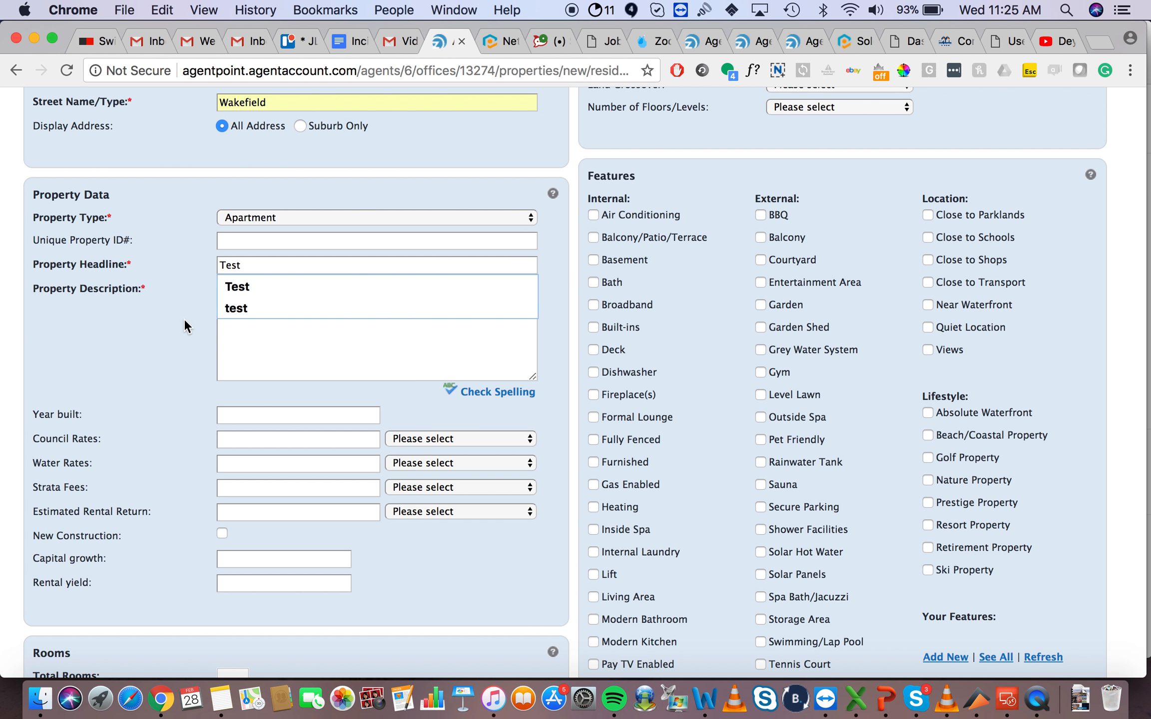
left_click(295, 323)
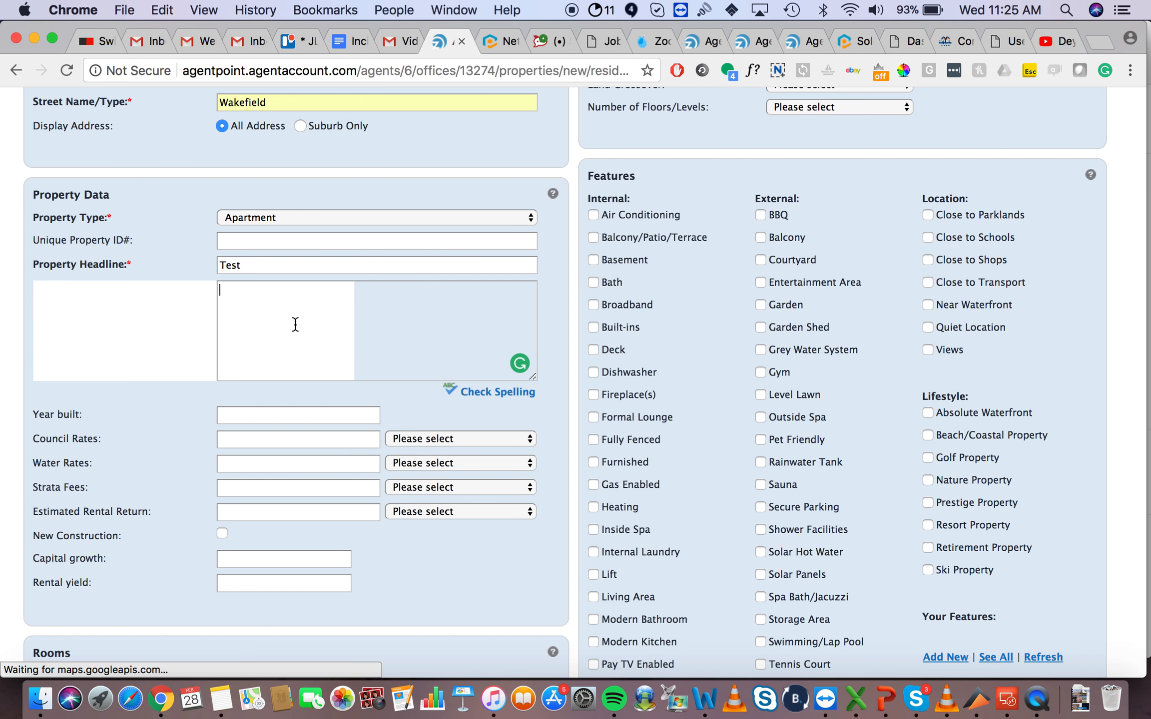
type("Test")
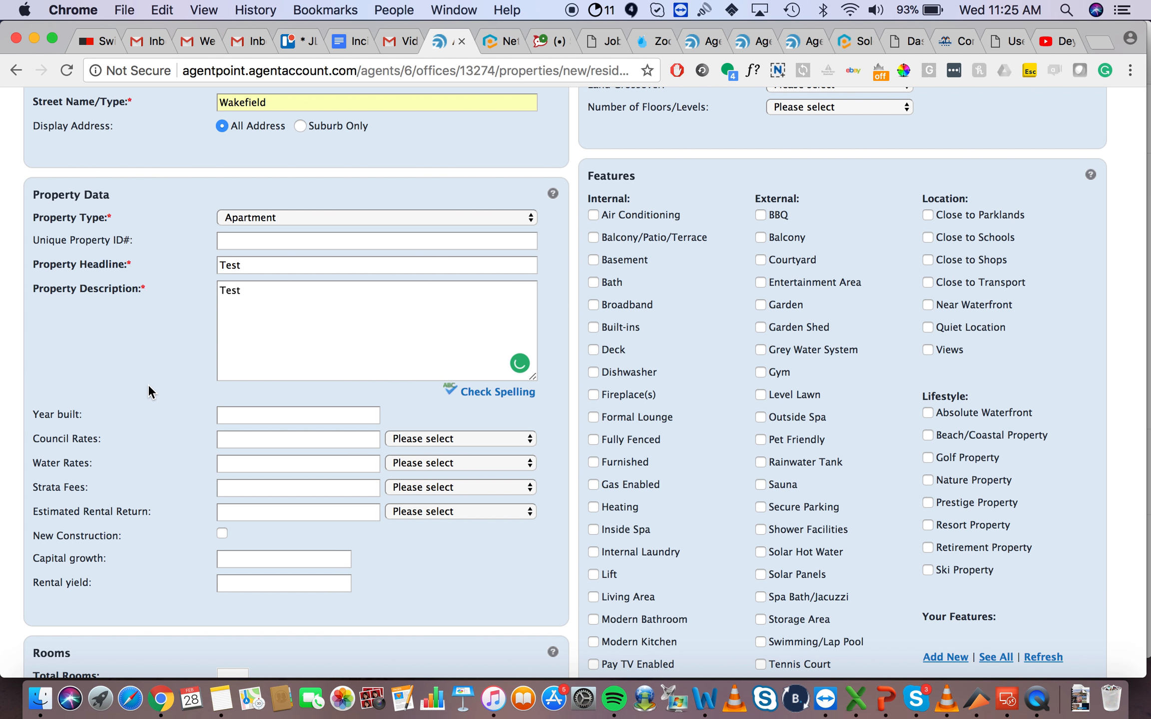
scroll(147, 384, "down", 2)
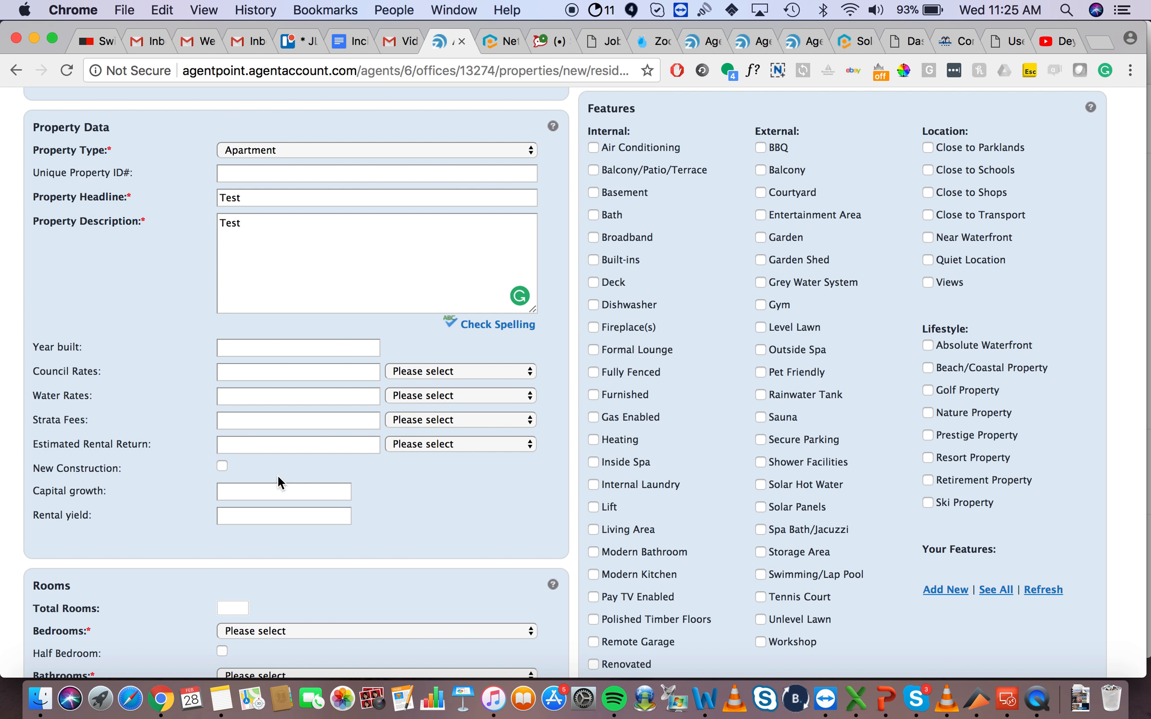
Step: Check the Water Rates period options, leaving them unset
scroll(407, 457, "down", 1)
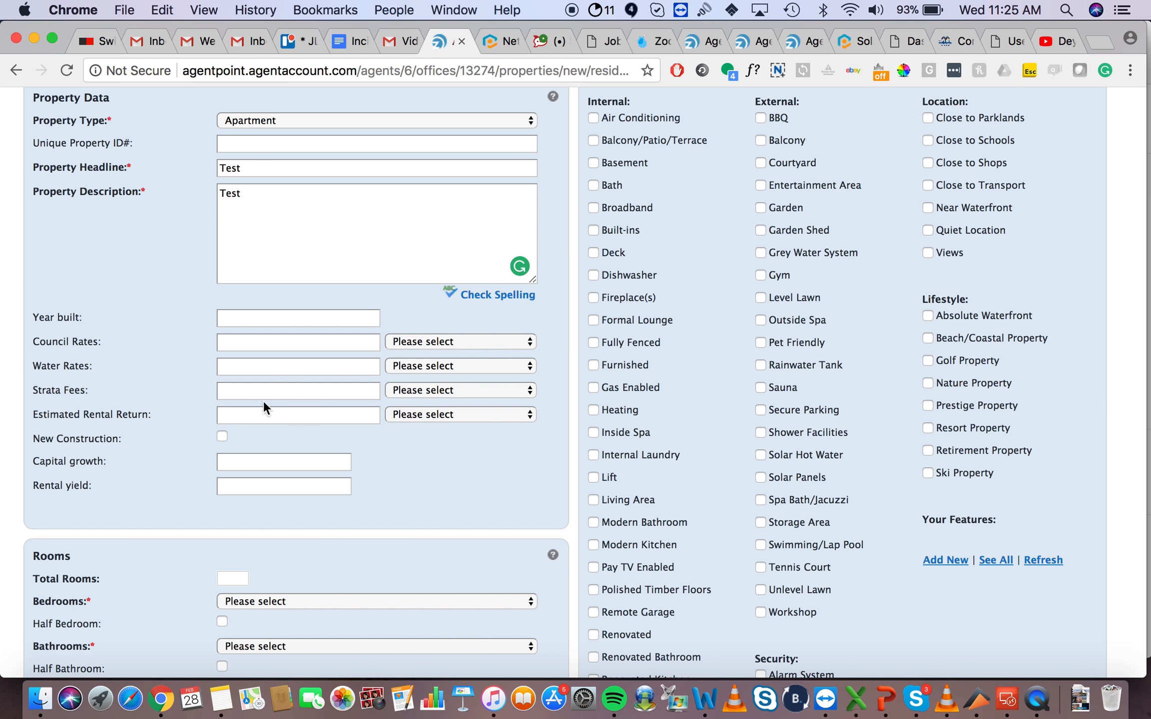
left_click(469, 364)
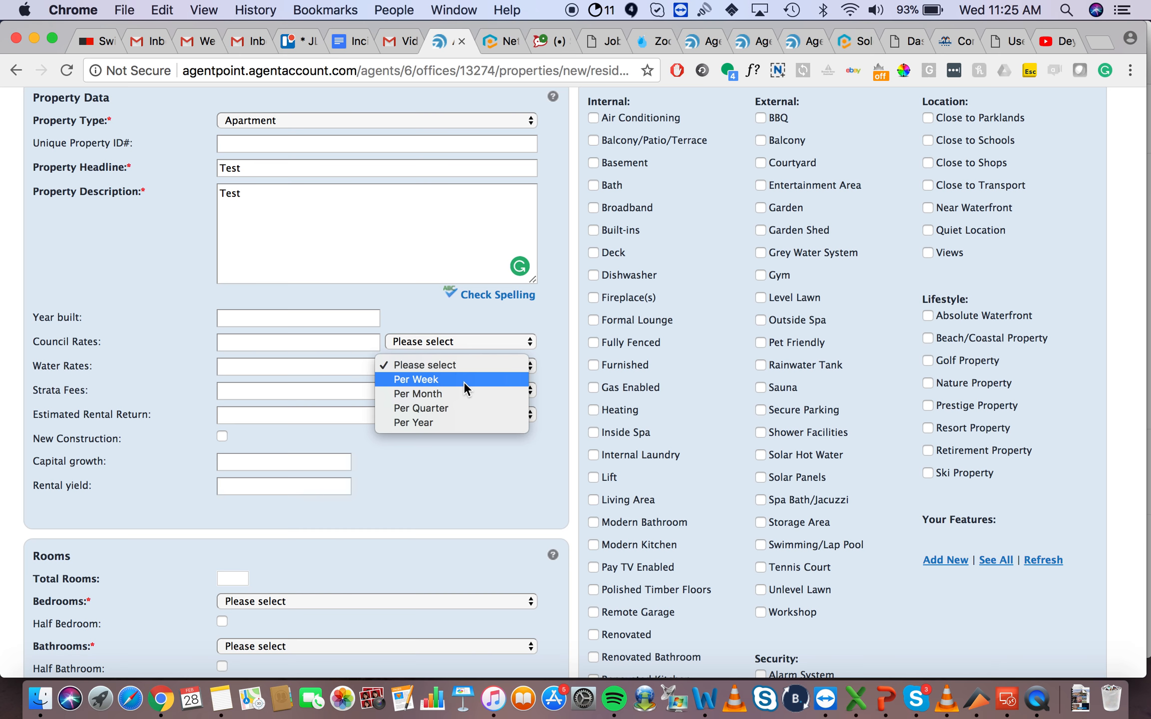
left_click(450, 479)
scroll(403, 492, "down", 1)
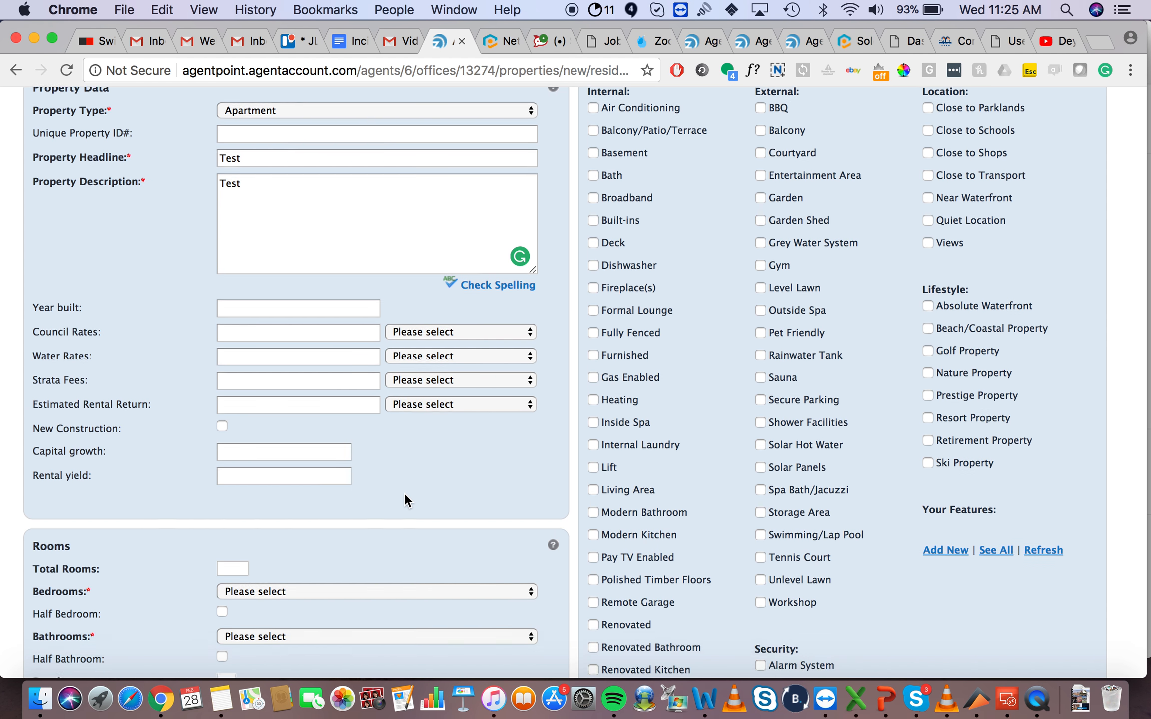
scroll(403, 492, "down", 5)
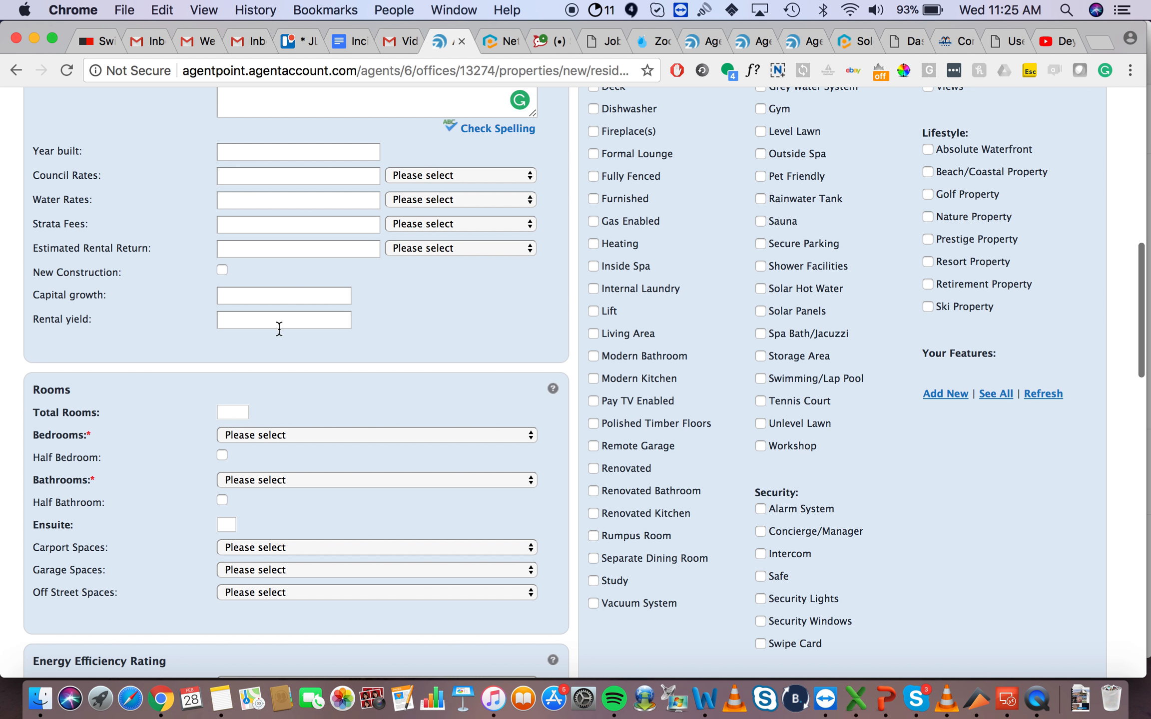
scroll(70, 384, "down", 6)
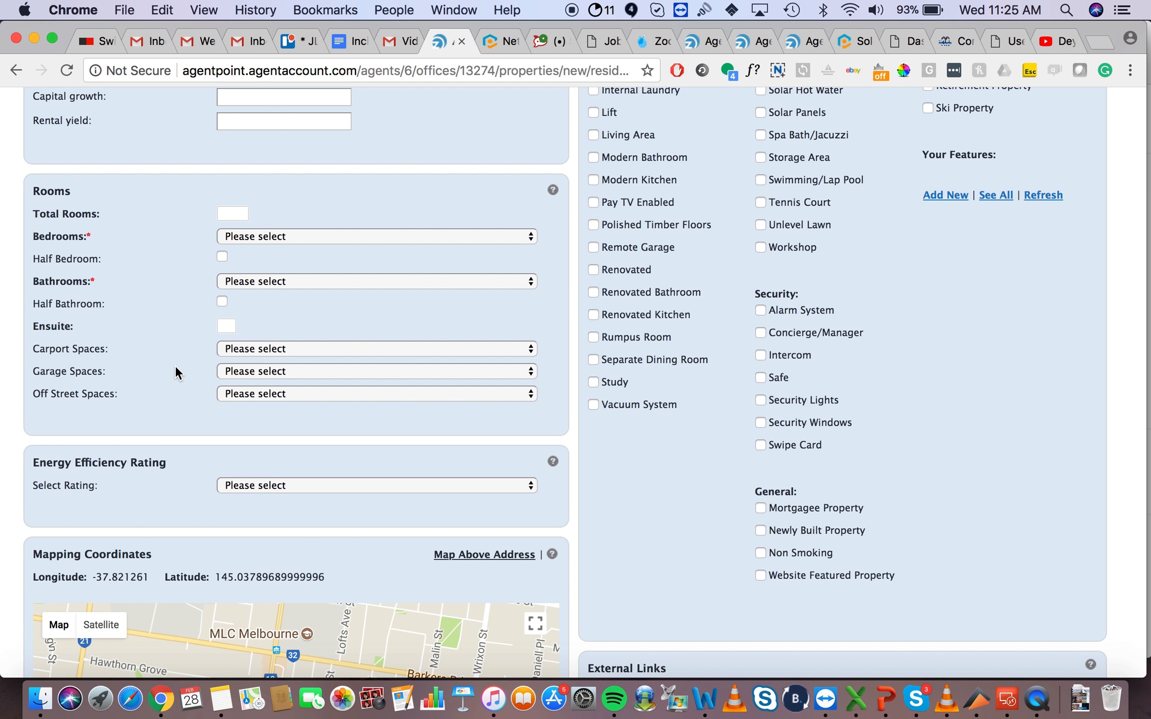
Step: Set bedrooms to 3, bathrooms to 2 and garage spaces to 2
left_click(275, 235)
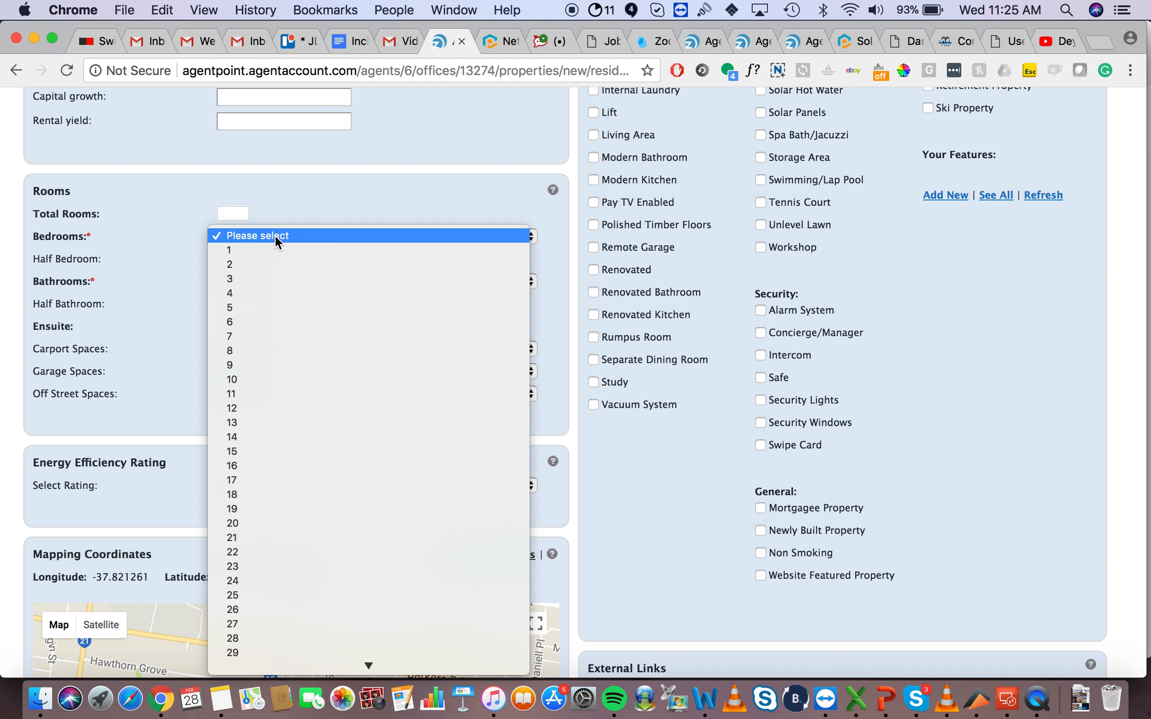
left_click(273, 281)
left_click(303, 284)
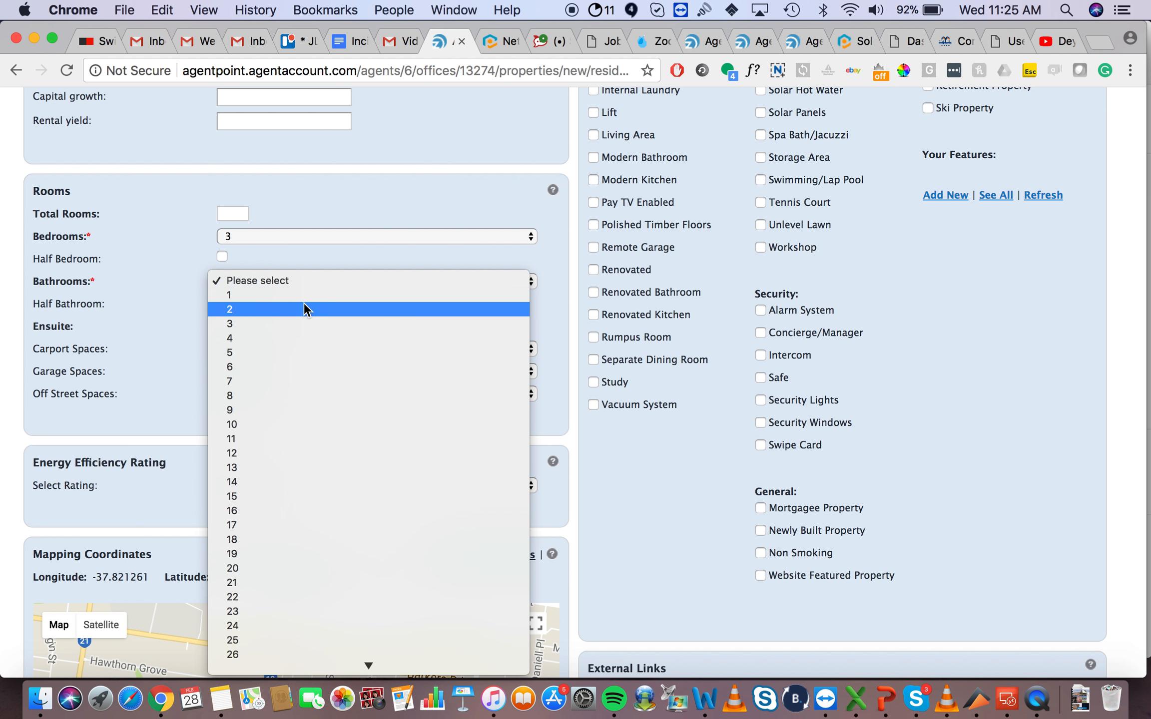
left_click(303, 308)
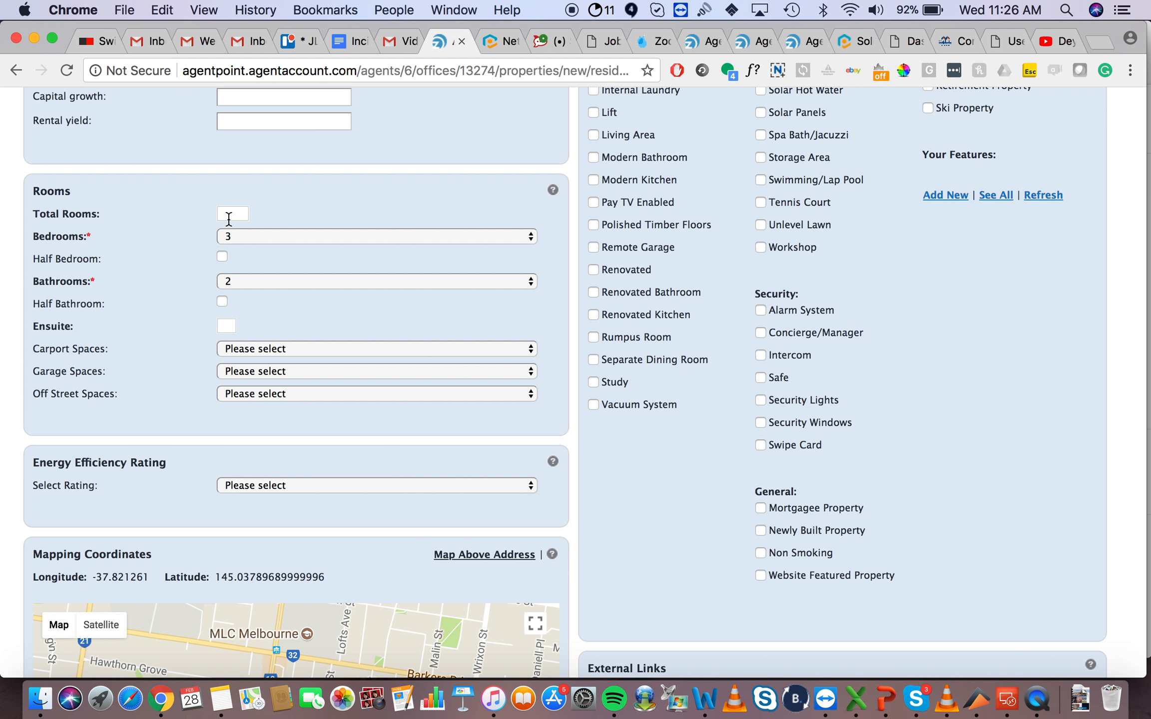
left_click(226, 325)
left_click(282, 371)
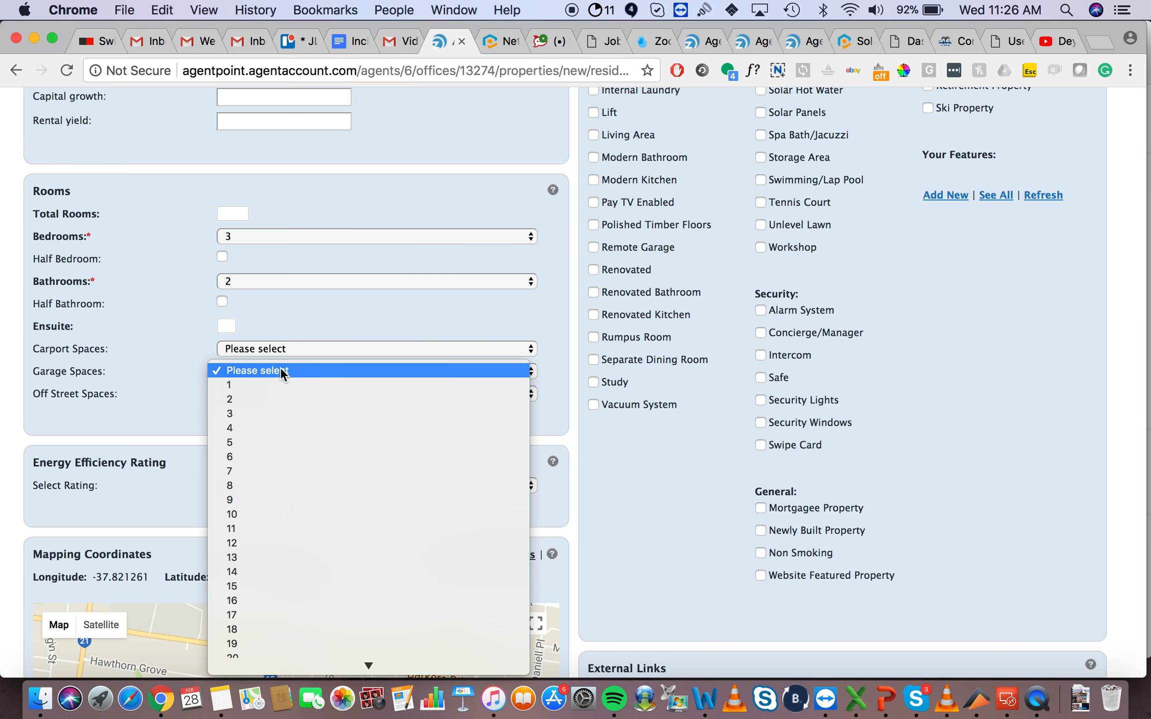
left_click(277, 397)
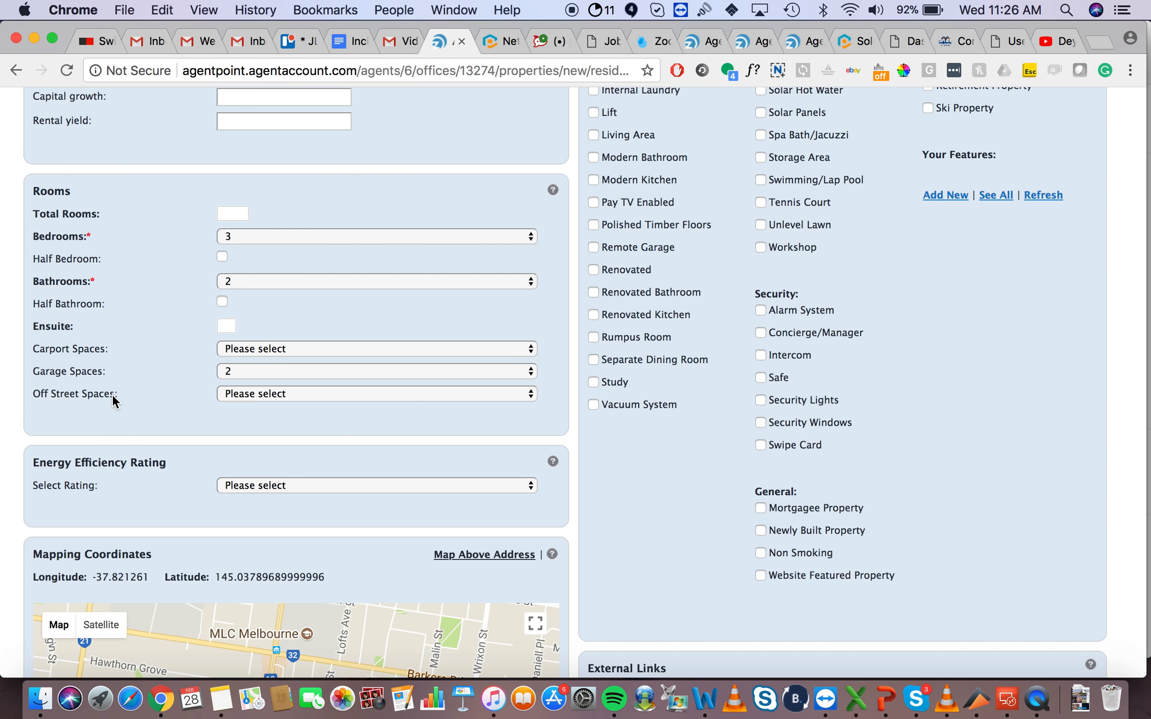
Step: Check the Energy Rating options, leaving the rating unset
scroll(9, 487, "down", 3)
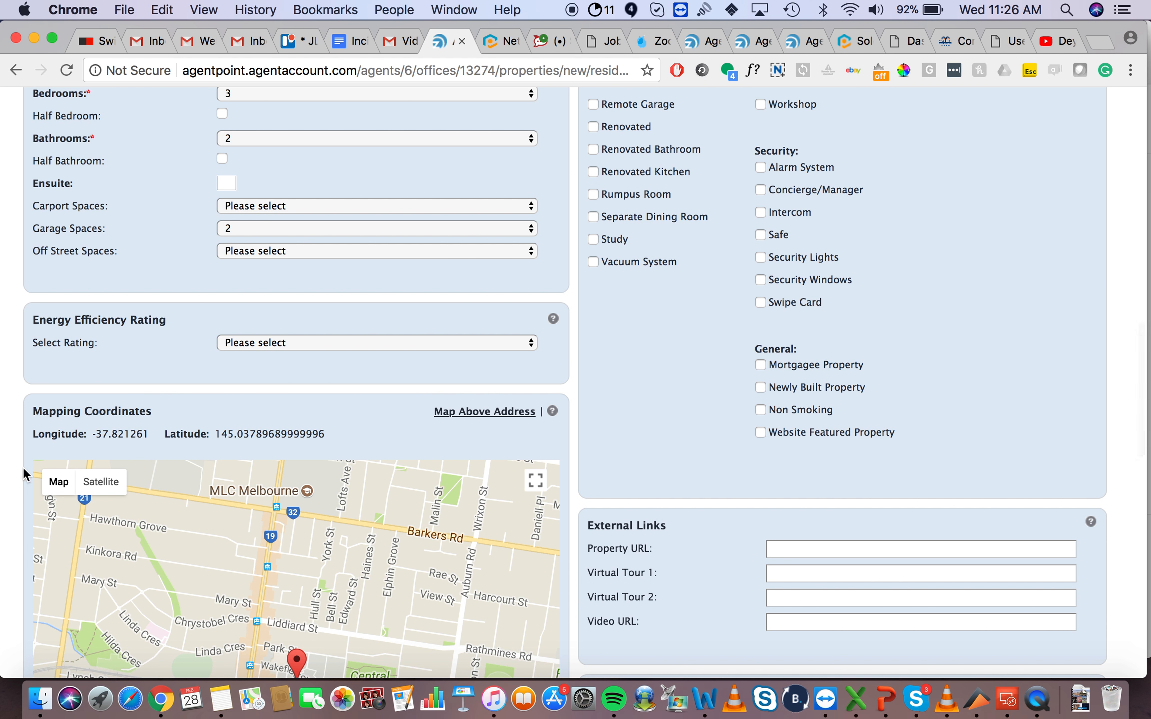
left_click(255, 344)
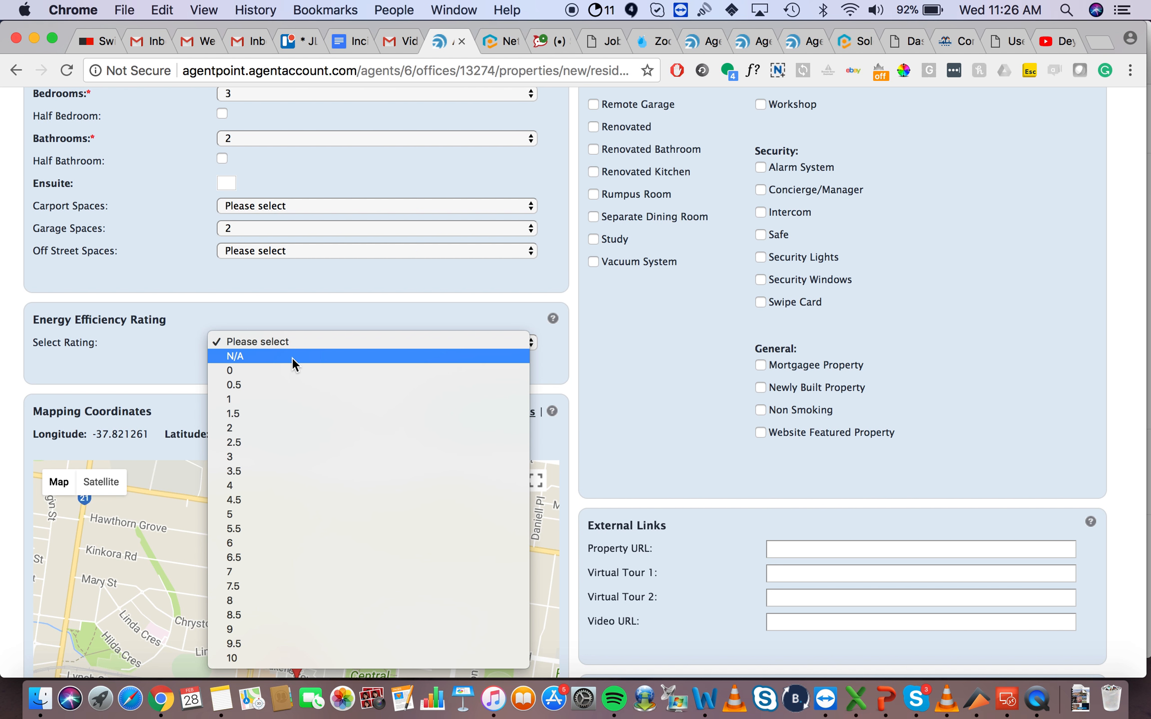
left_click(132, 348)
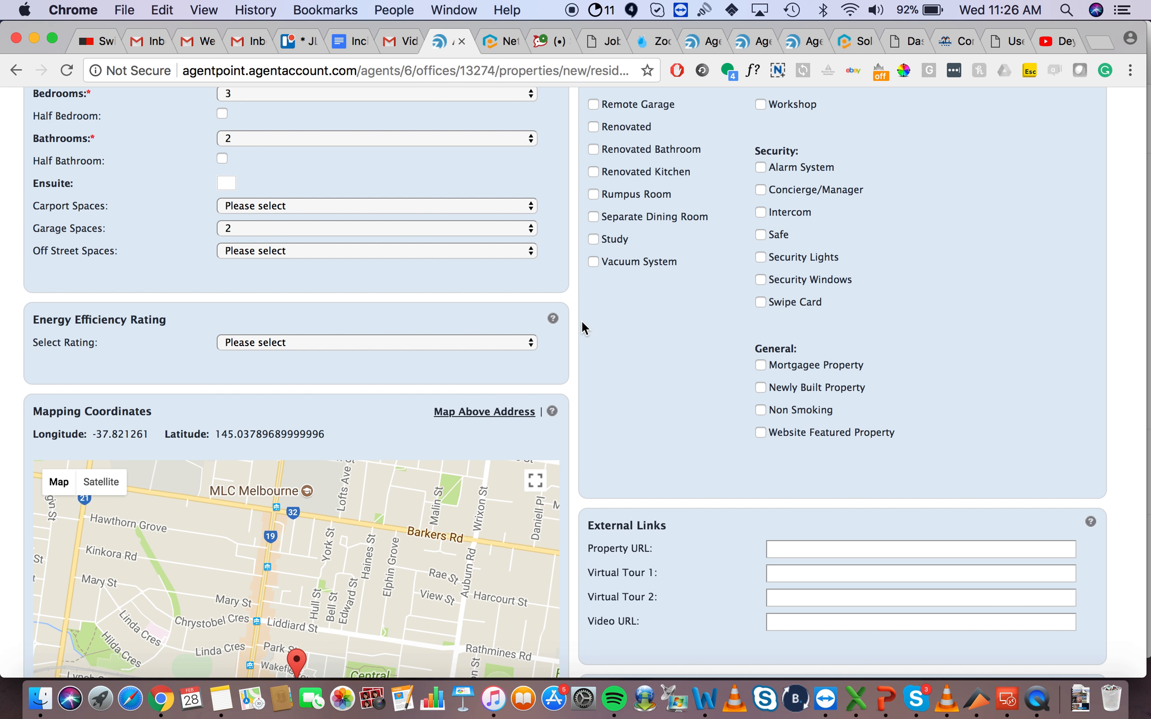
scroll(582, 322, "down", 10)
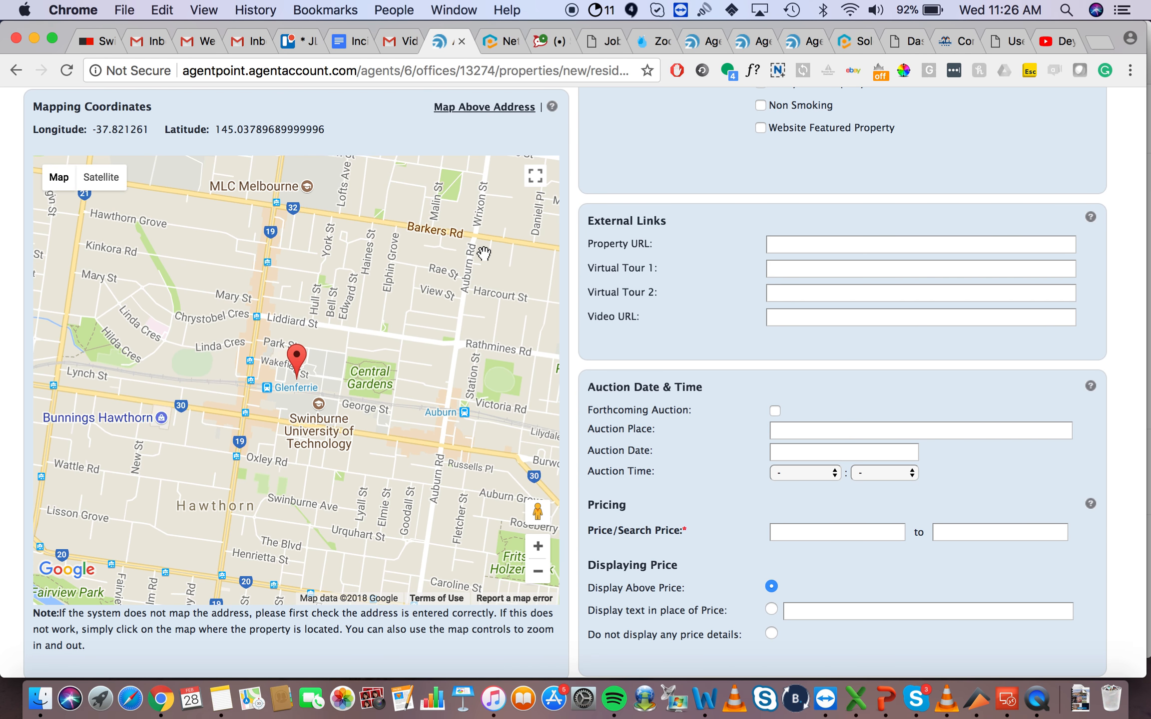
scroll(597, 167, "up", 15)
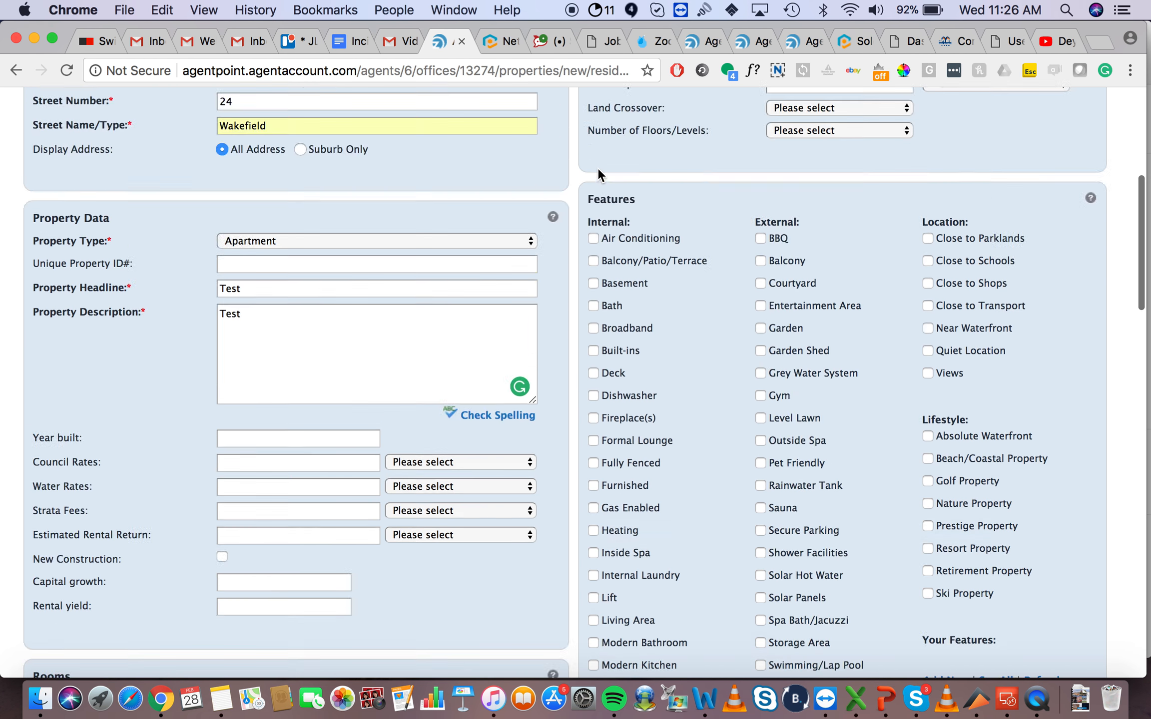
scroll(377, 213, "down", 12)
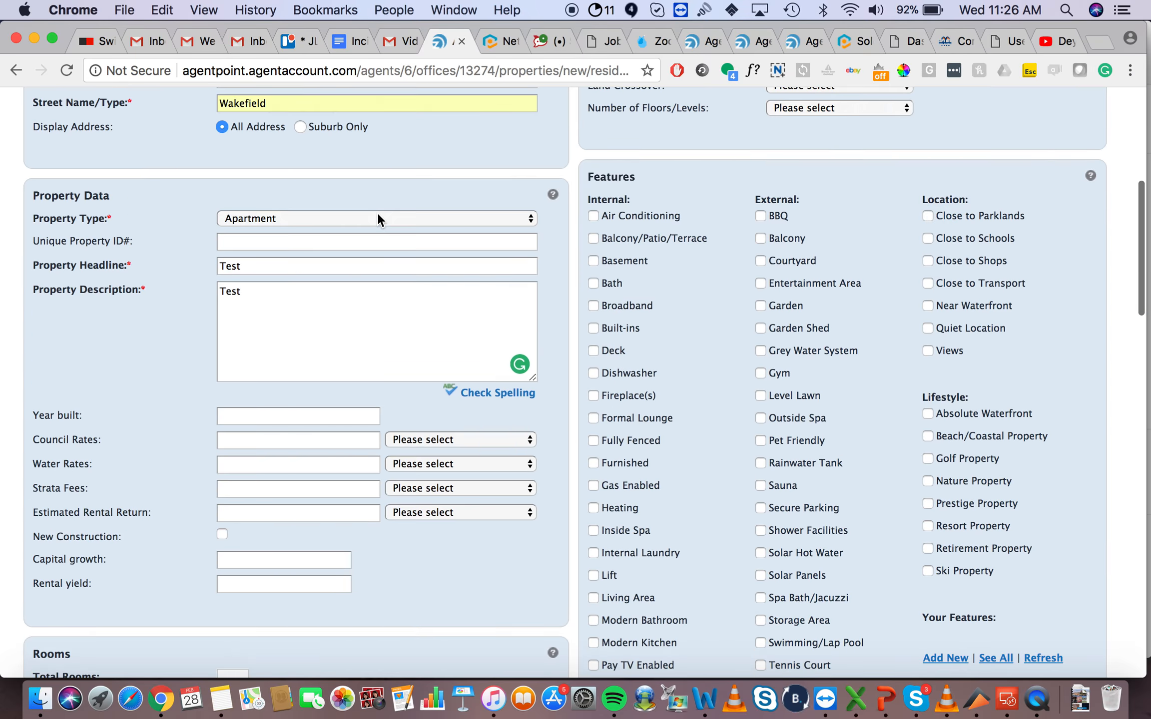
scroll(378, 213, "down", 12)
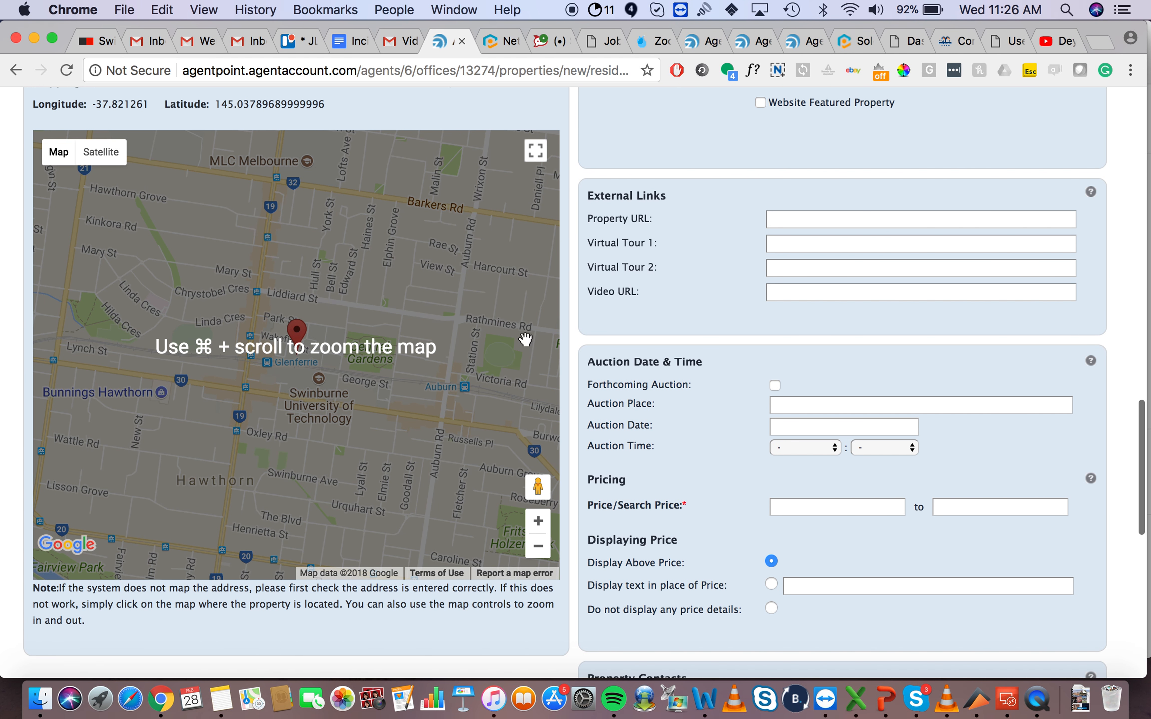
scroll(589, 197, "up", 1)
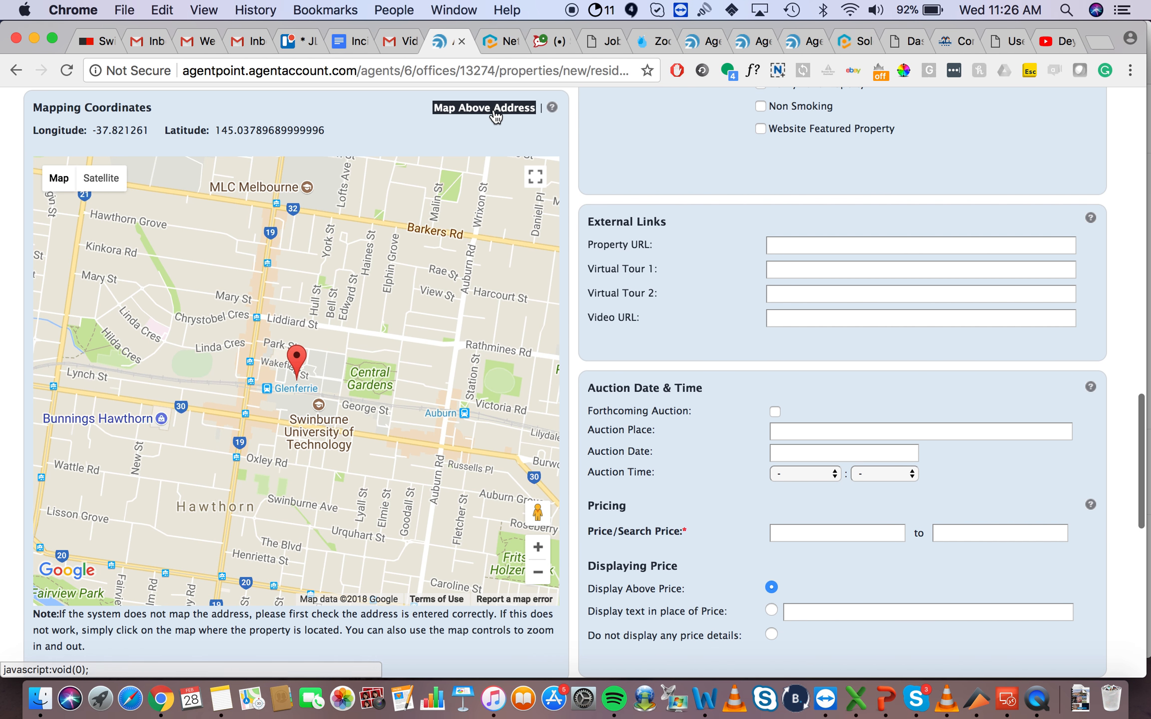
left_click(495, 116)
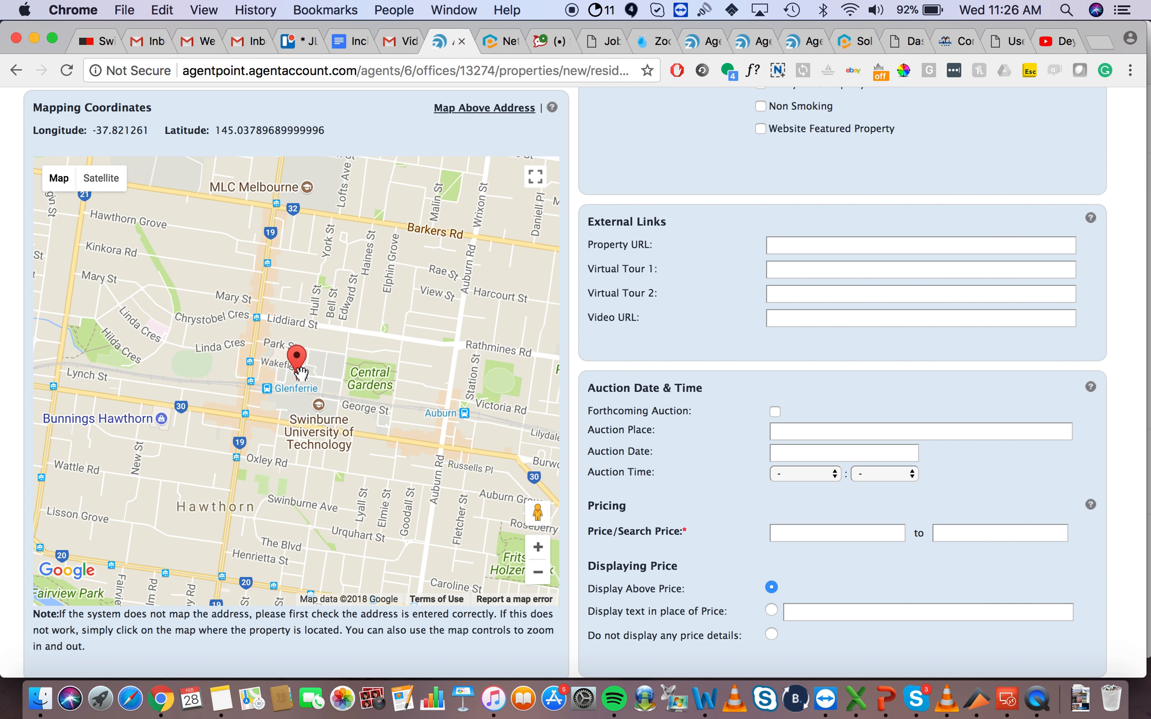
left_click(367, 322)
left_click(130, 314)
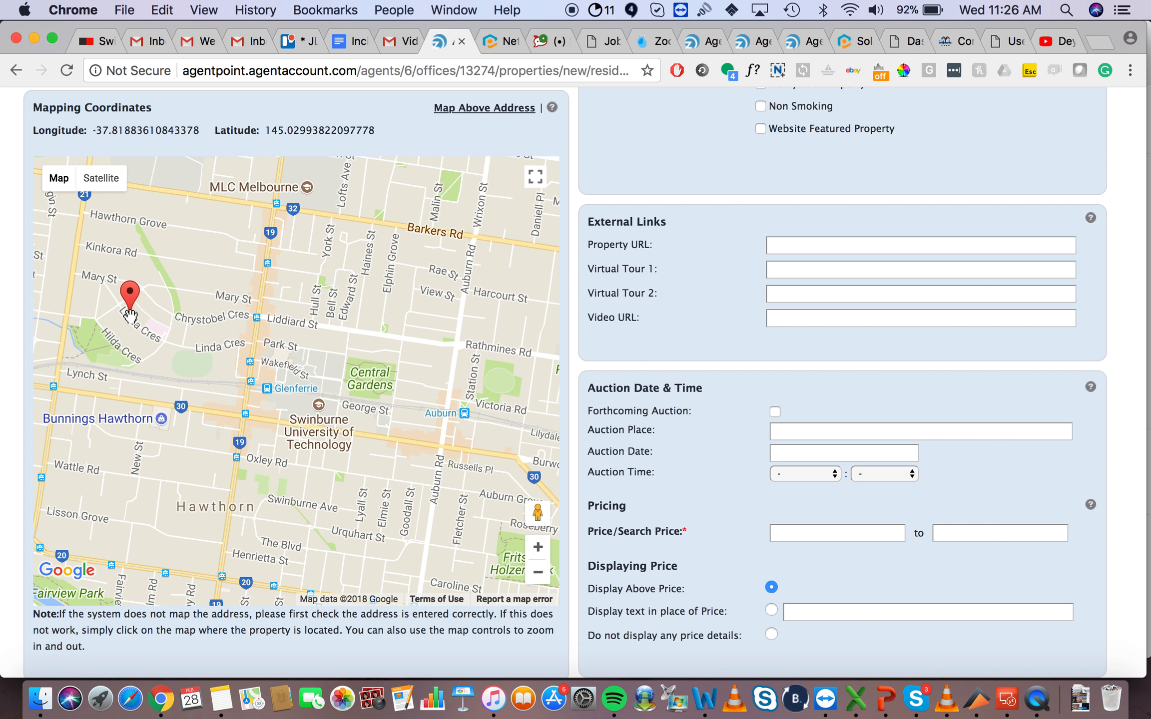
left_click(166, 438)
left_click(482, 519)
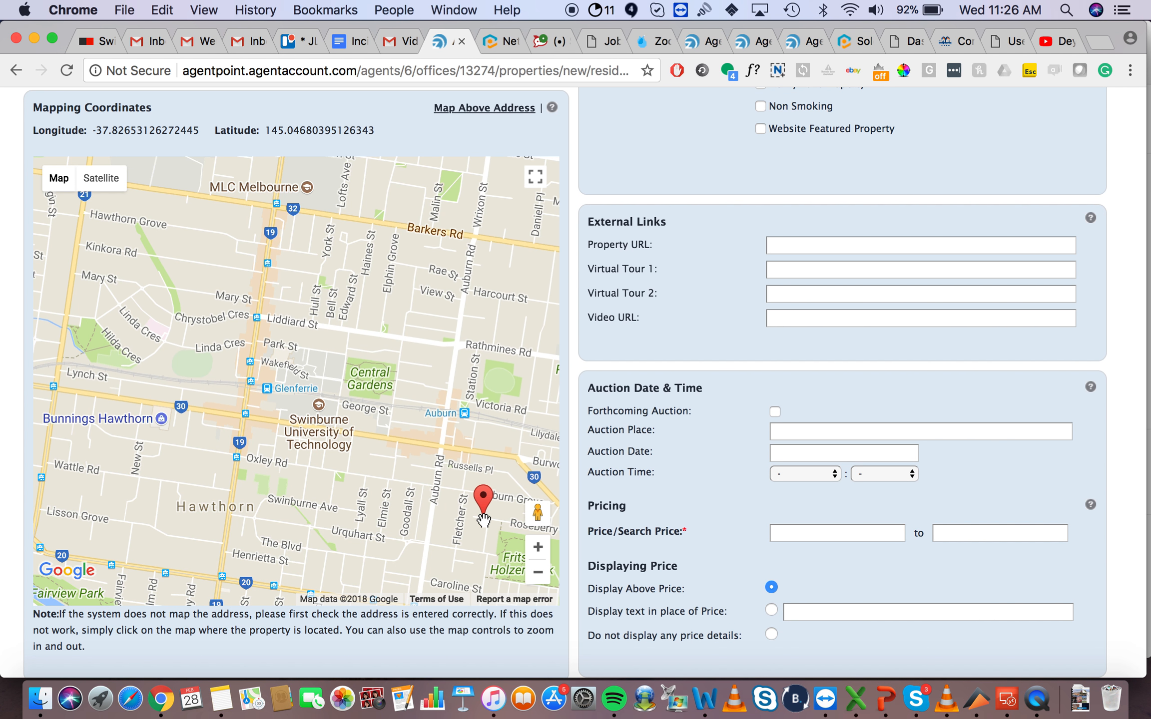
left_click(325, 539)
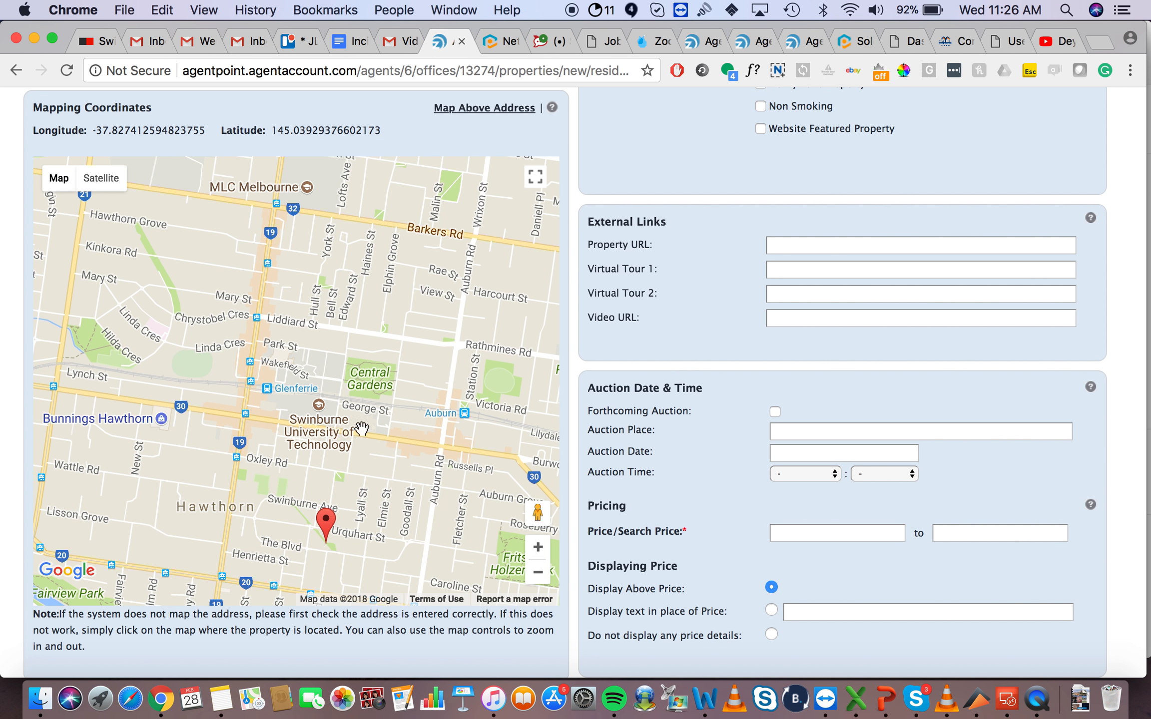
left_click(451, 115)
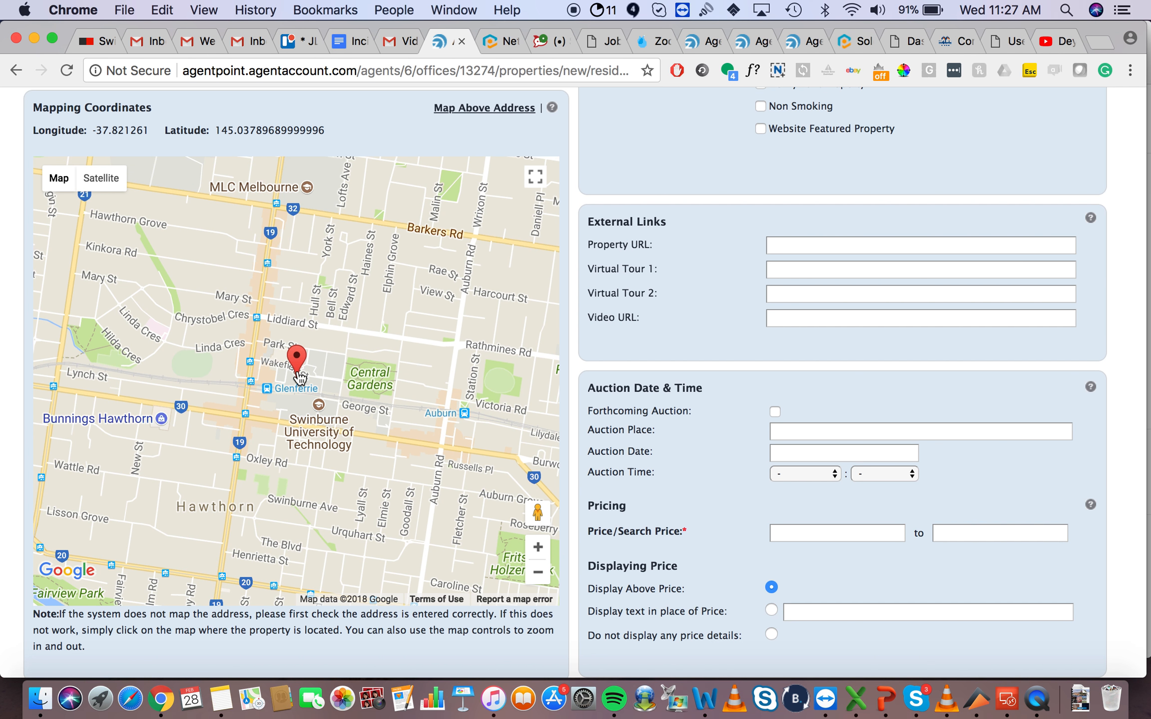
scroll(626, 216, "up", 3)
scroll(627, 216, "up", 15)
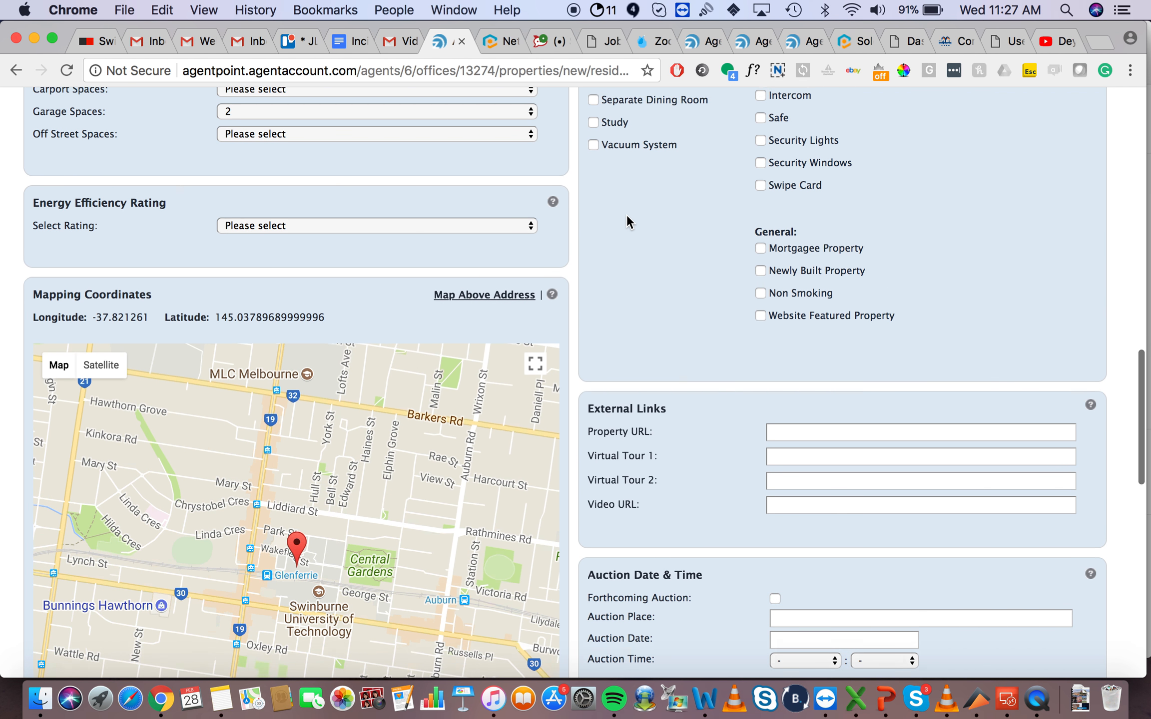
Step: Look at the Floor Area unit options without changing the unit
scroll(645, 479, "down", 2)
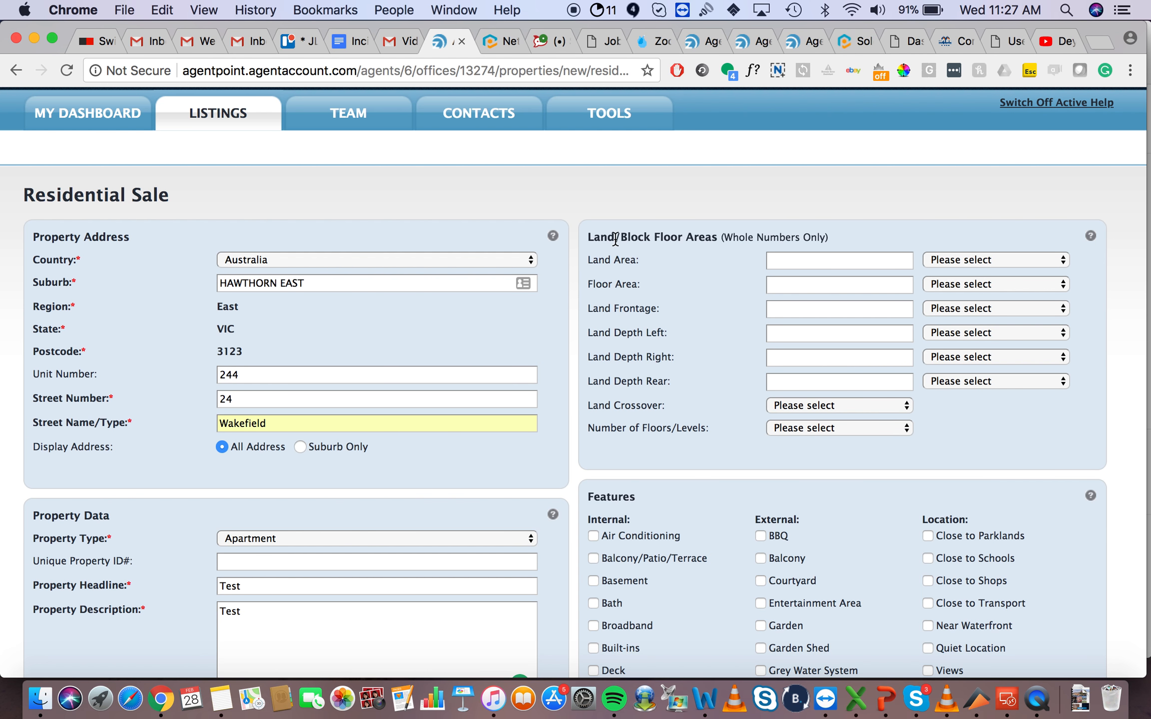
left_click(1002, 284)
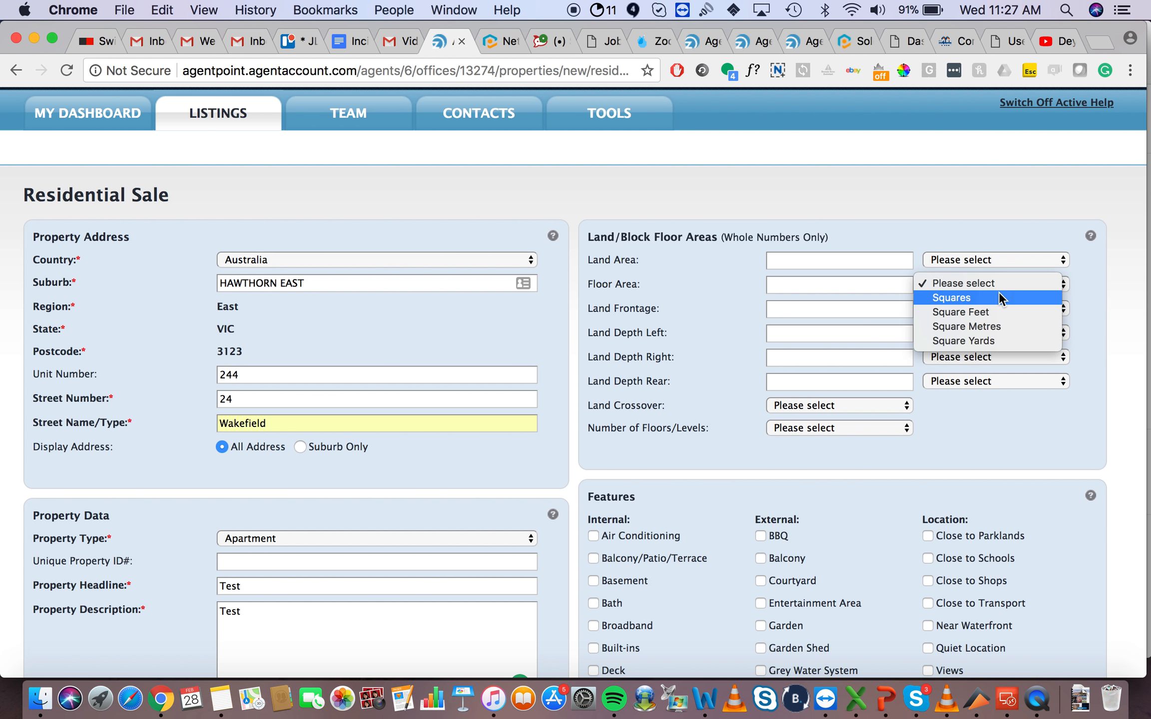
left_click(1041, 455)
scroll(992, 408, "down", 10)
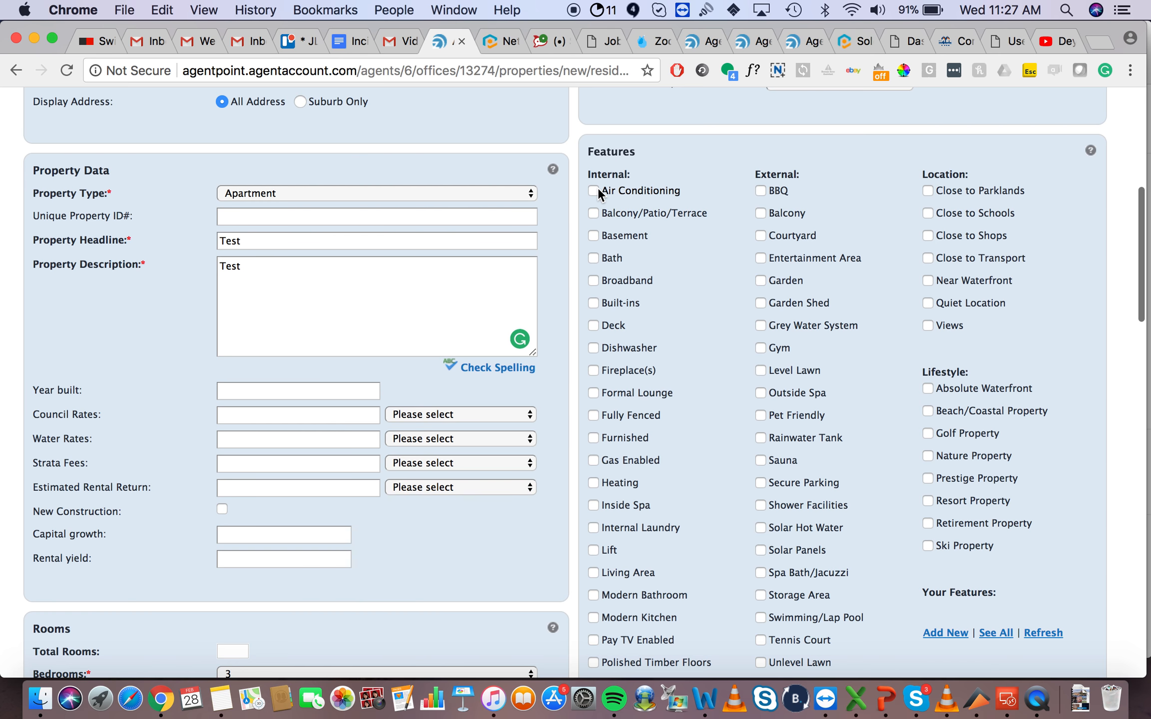
Step: Tick the Air Conditioning, Balcony and Close to Schools features, then select the Video URL field
left_click(593, 191)
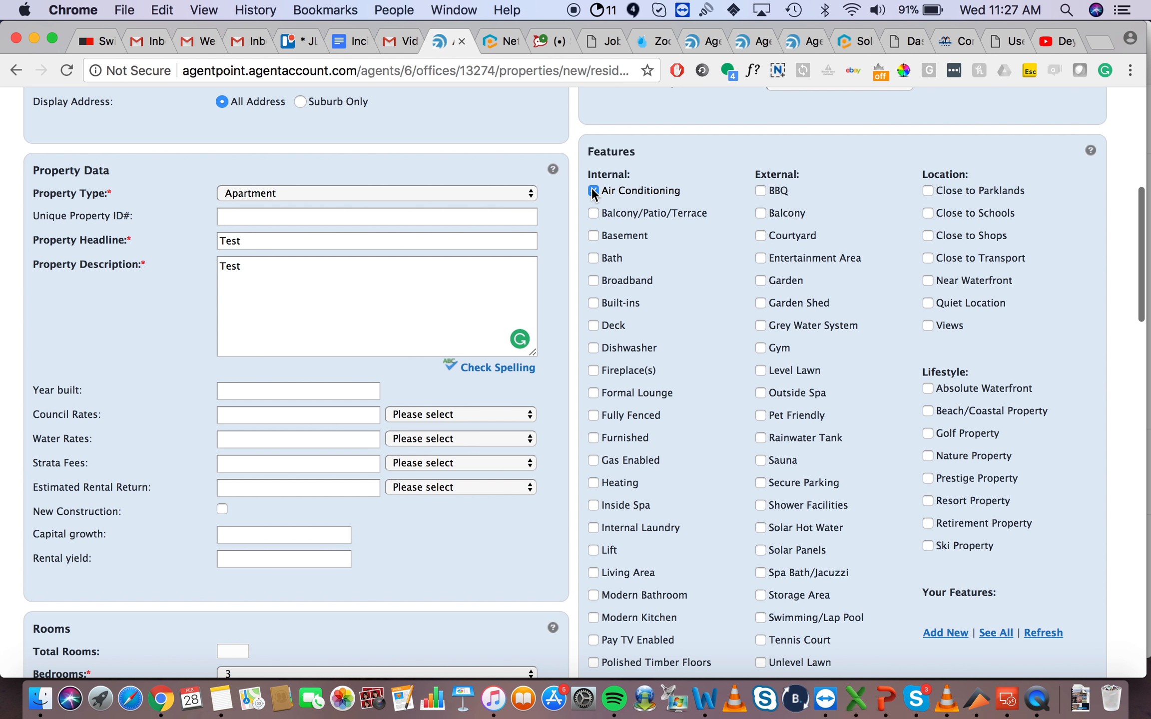
left_click(762, 213)
scroll(716, 299, "down", 3)
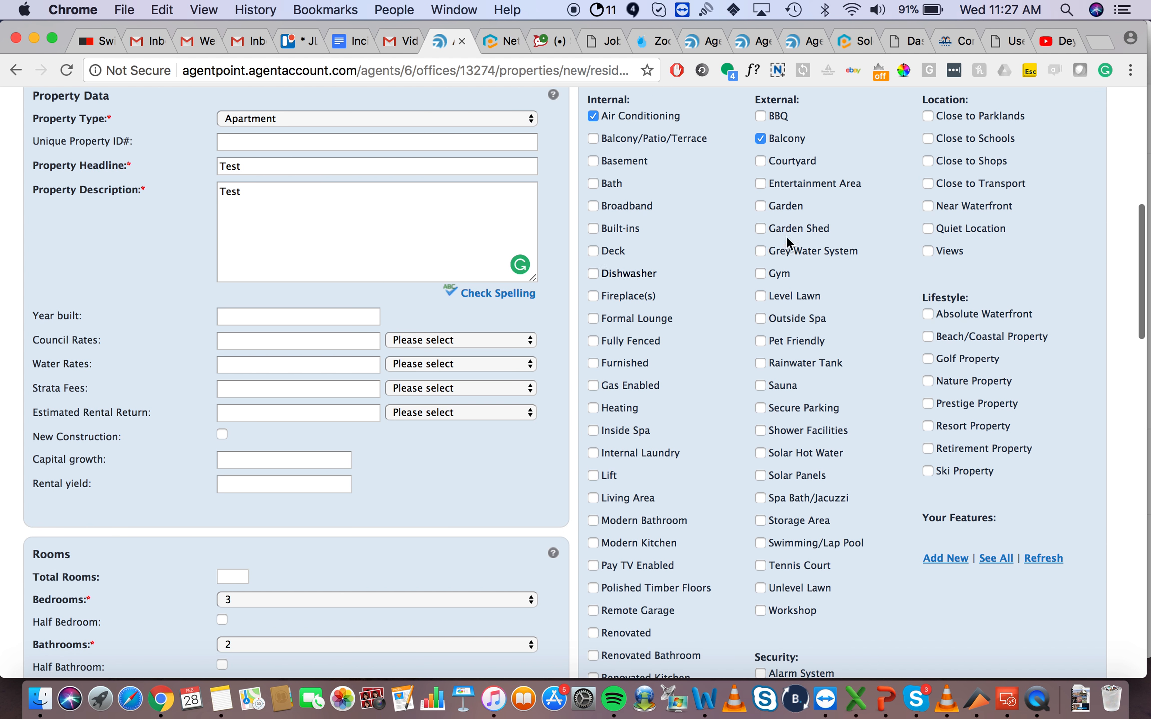
left_click(927, 139)
scroll(805, 388, "down", 5)
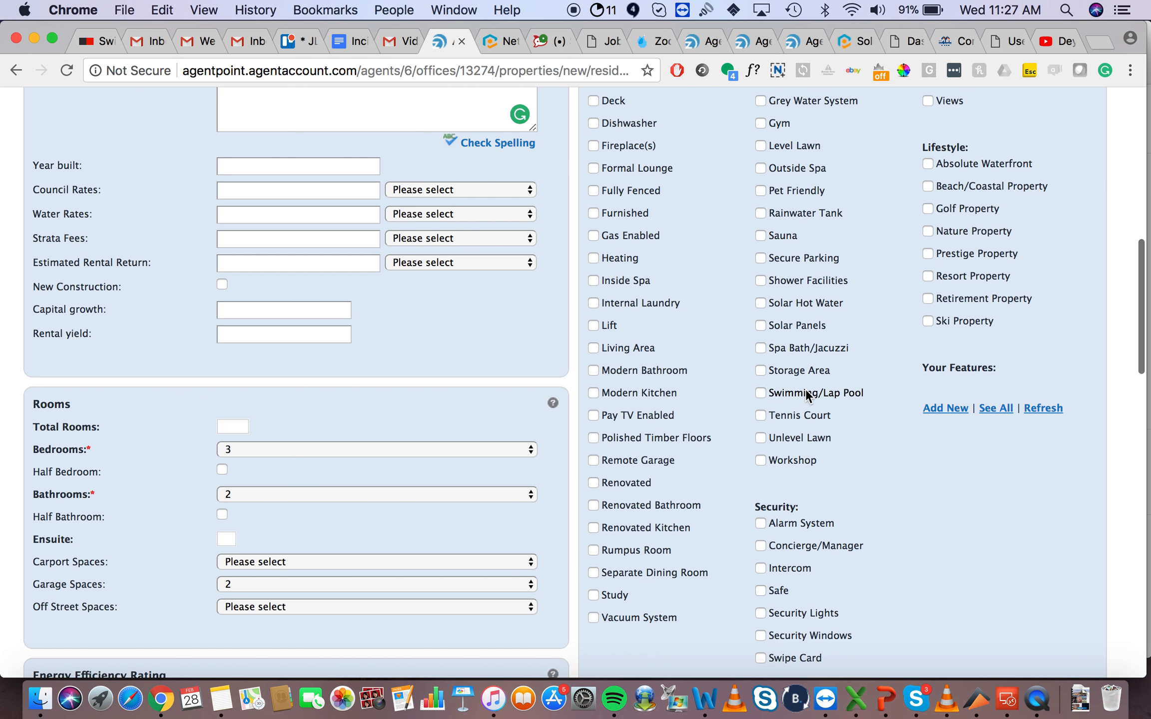
scroll(806, 389, "down", 5)
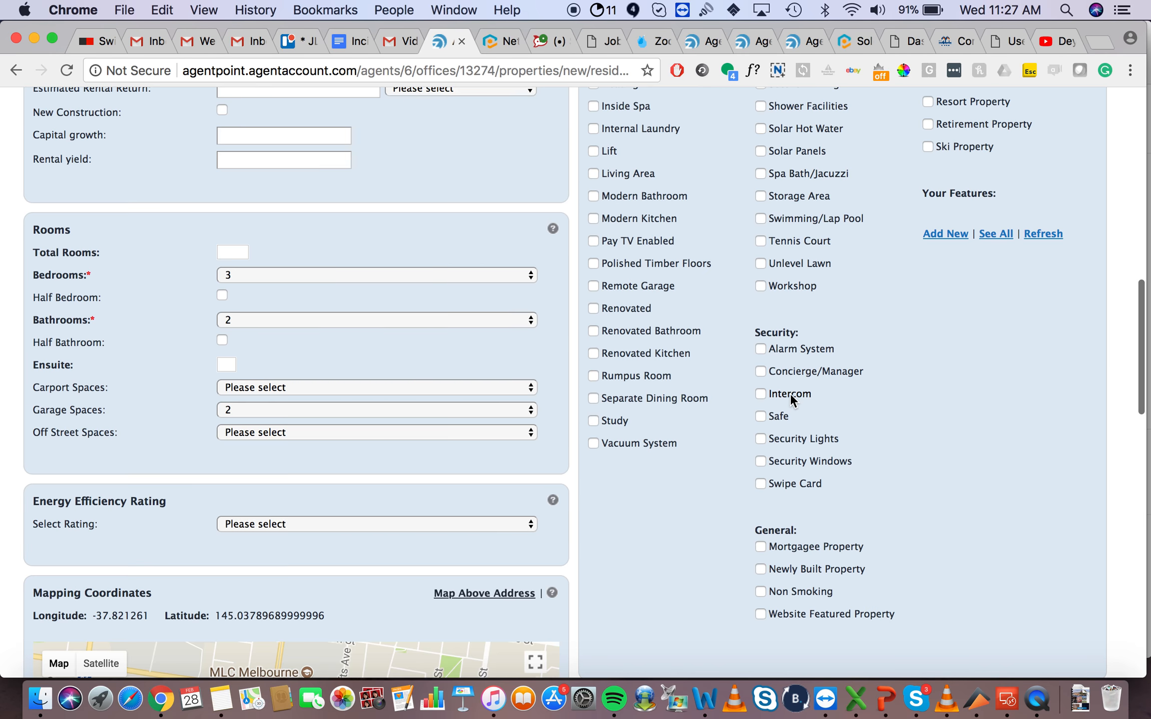
scroll(789, 393, "down", 10)
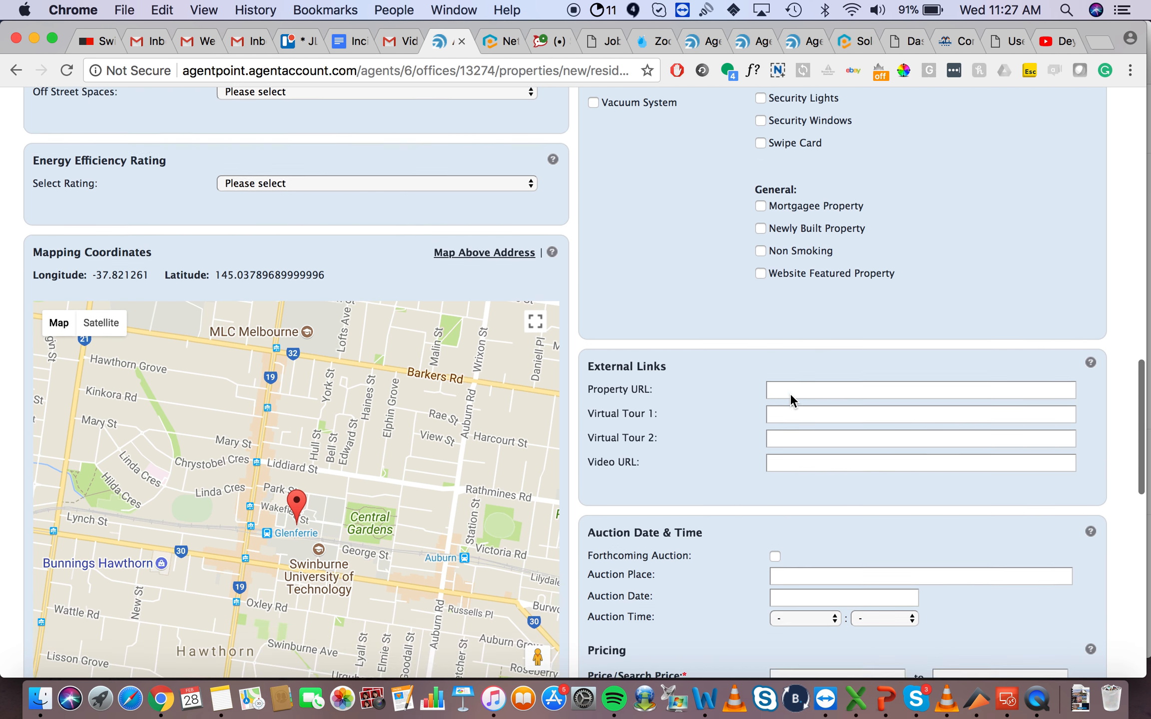
scroll(789, 393, "down", 3)
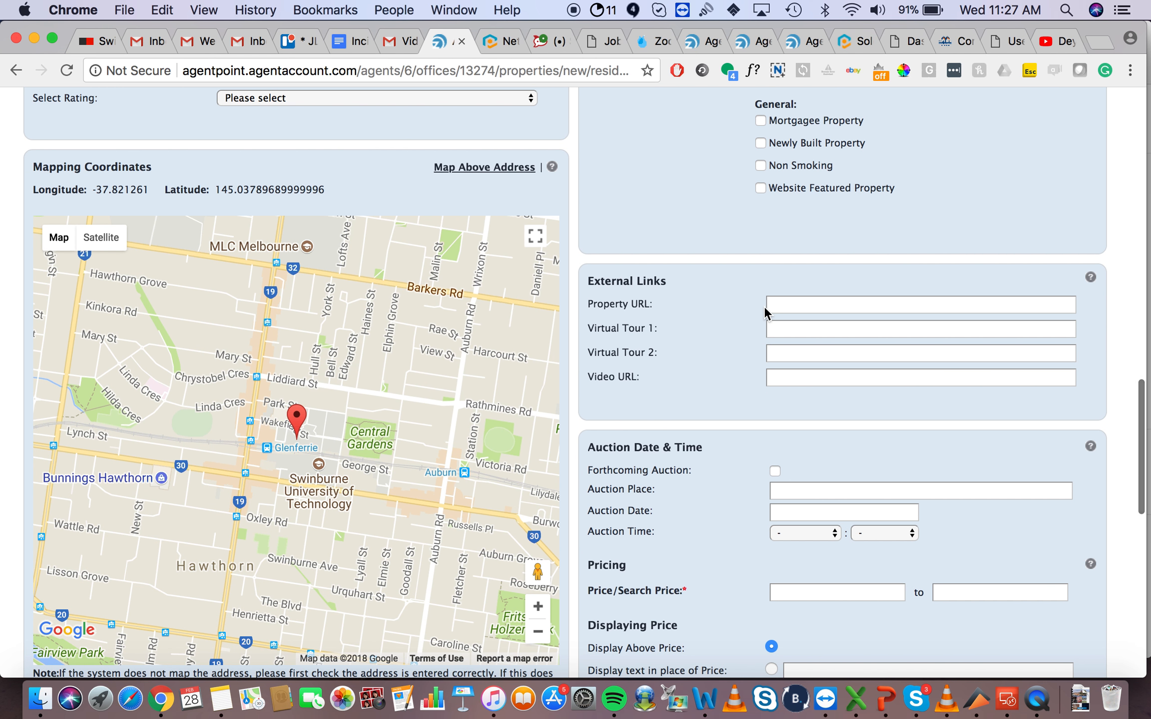
left_click(825, 376)
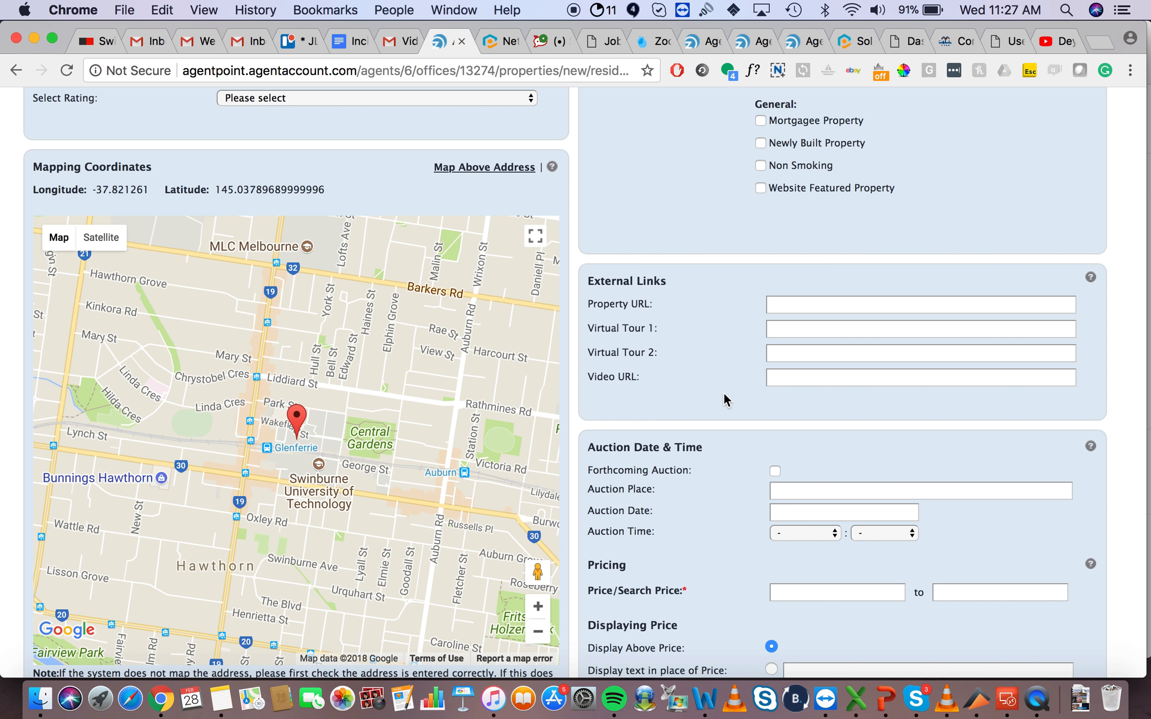
scroll(723, 392, "down", 5)
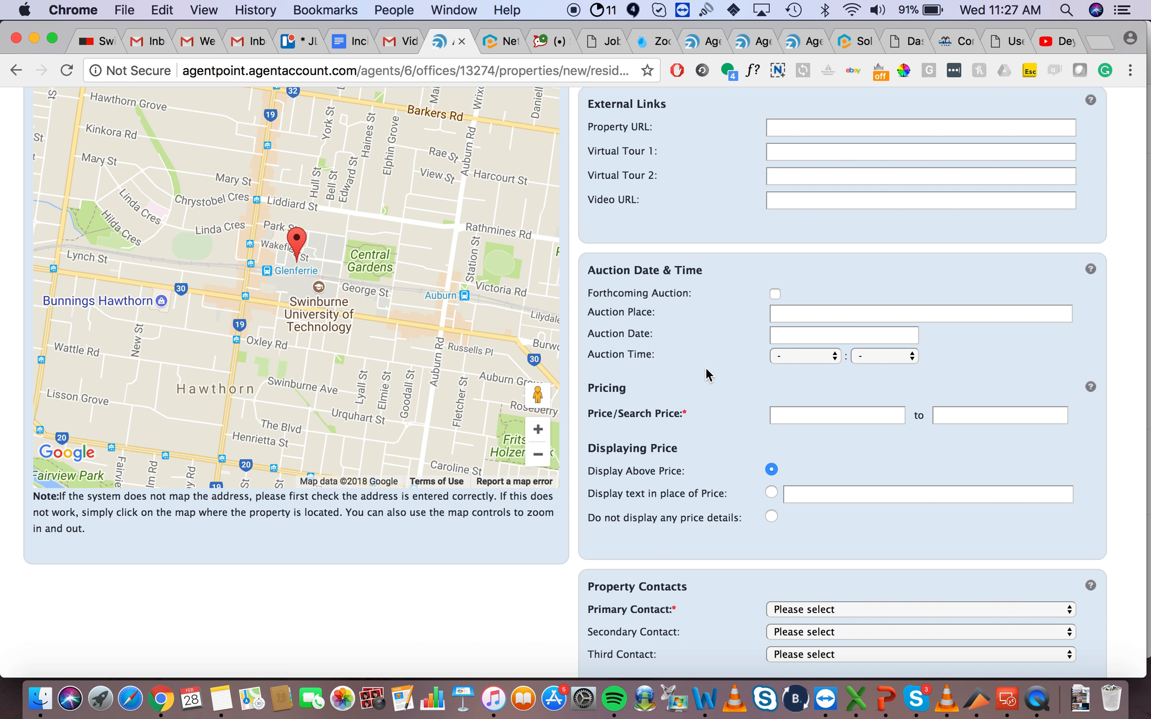
scroll(705, 367, "down", 2)
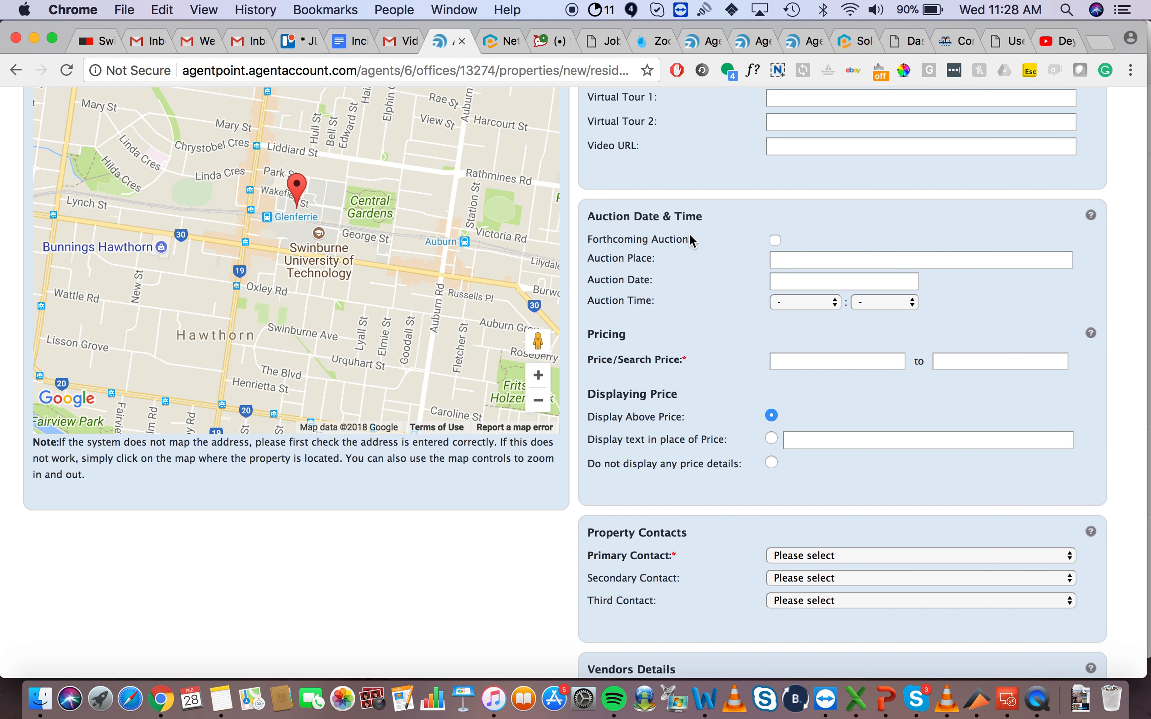
scroll(697, 337, "down", 2)
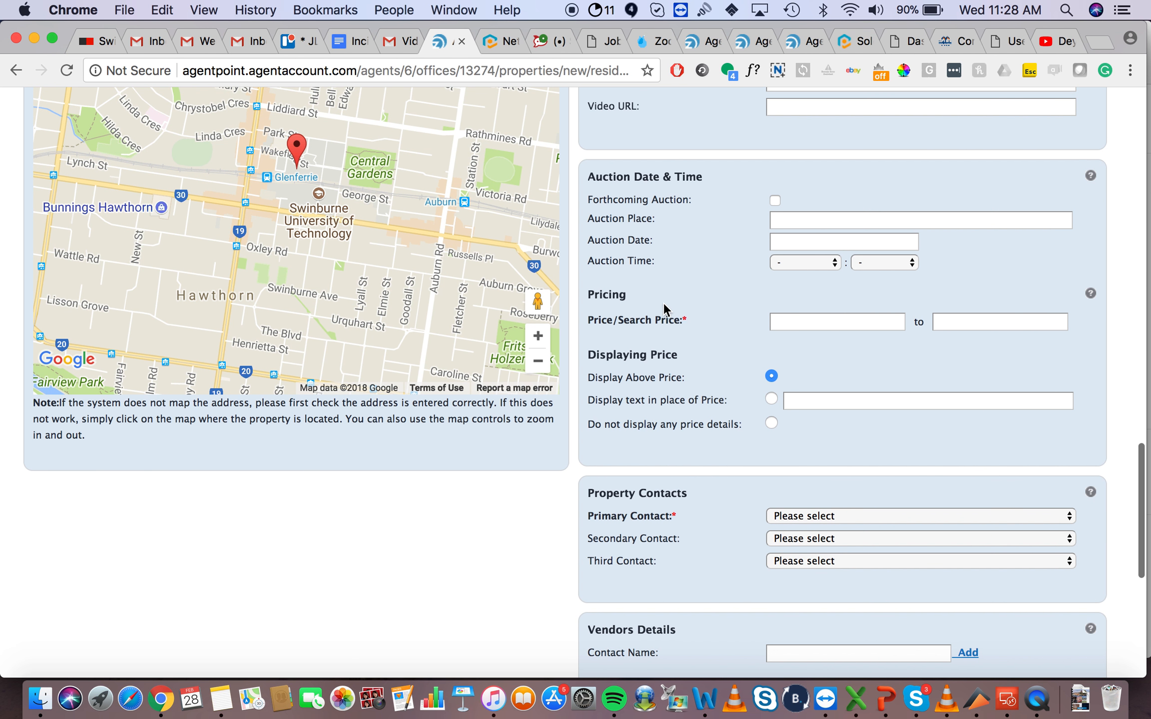
Step: Set the Price/Search Price range from 1000000 to 1005000
type("10")
key("Down")
key("Return")
left_click(949, 315)
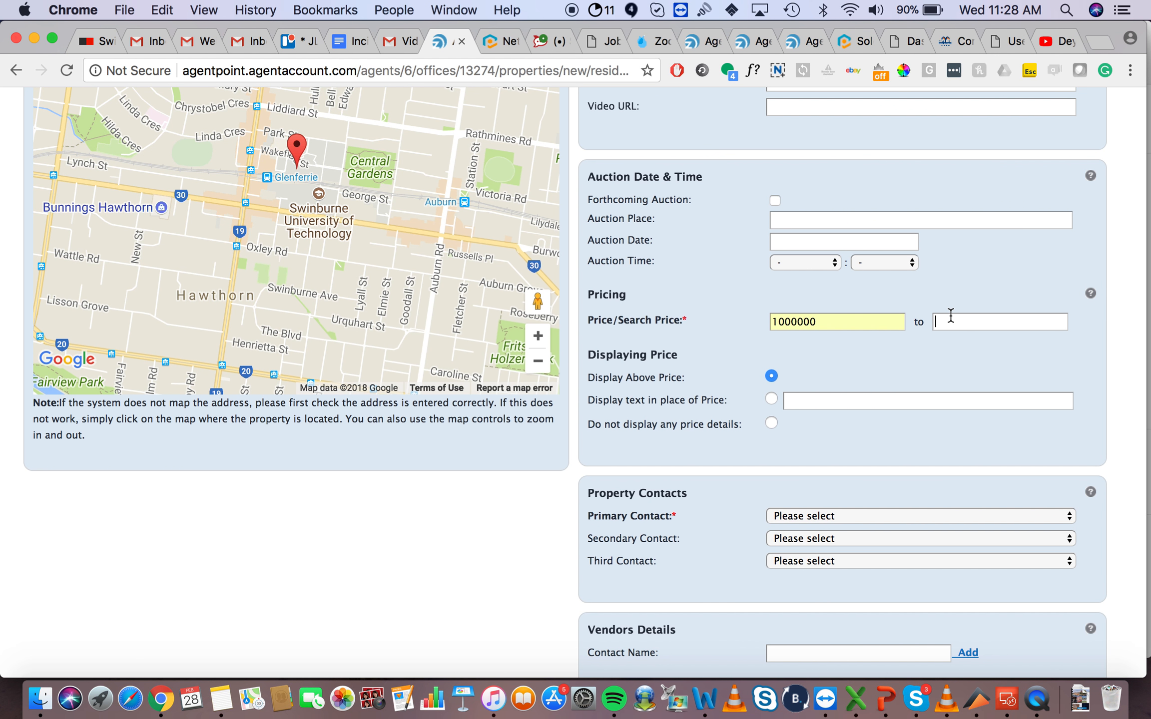
type("1")
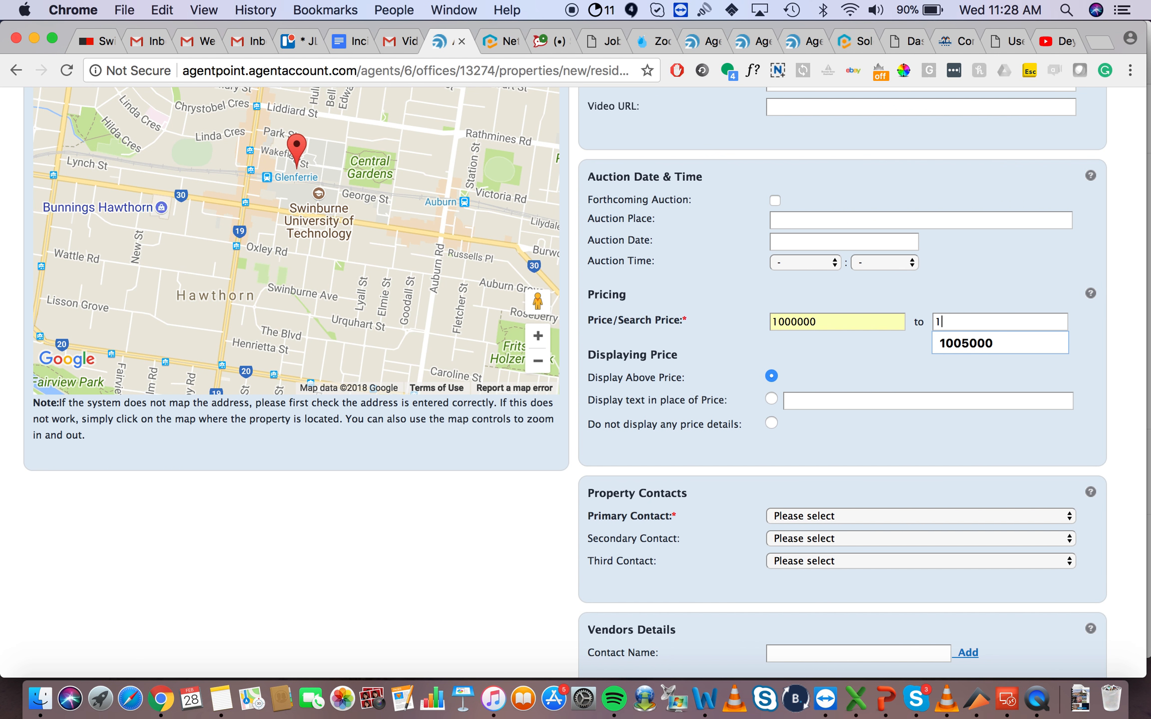
left_click(977, 349)
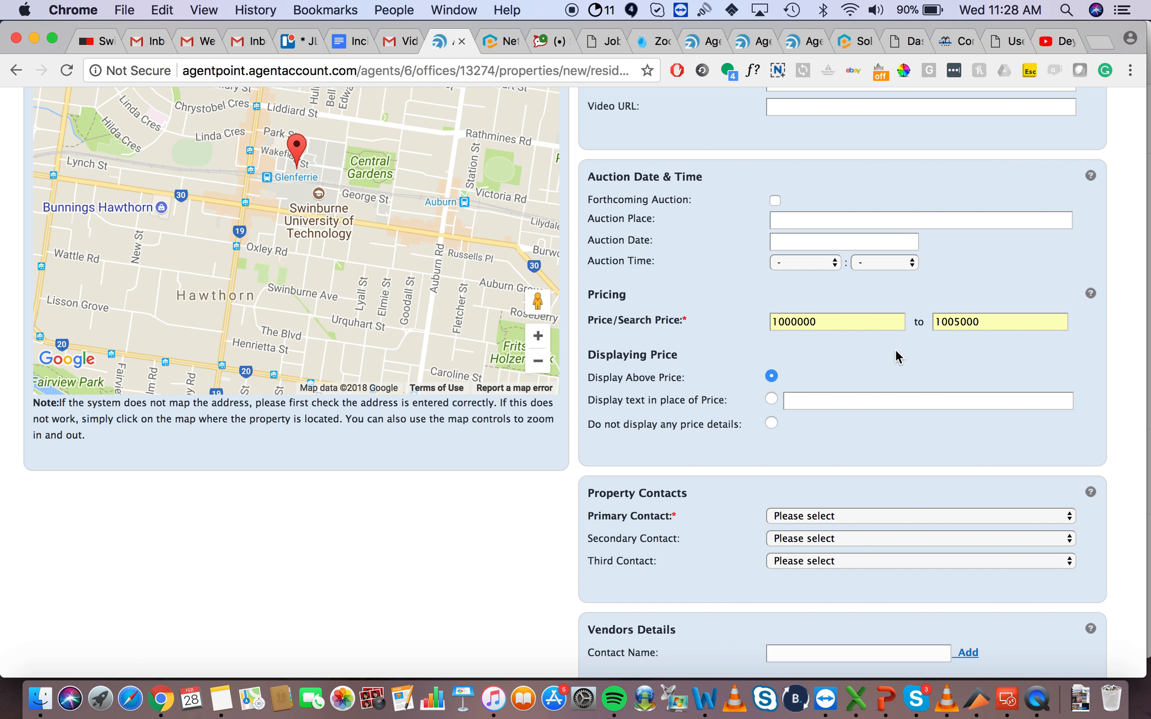
Step: Choose 'Display text in place of Price' and select its text field
left_click(771, 399)
left_click(802, 400)
scroll(637, 437, "down", 5)
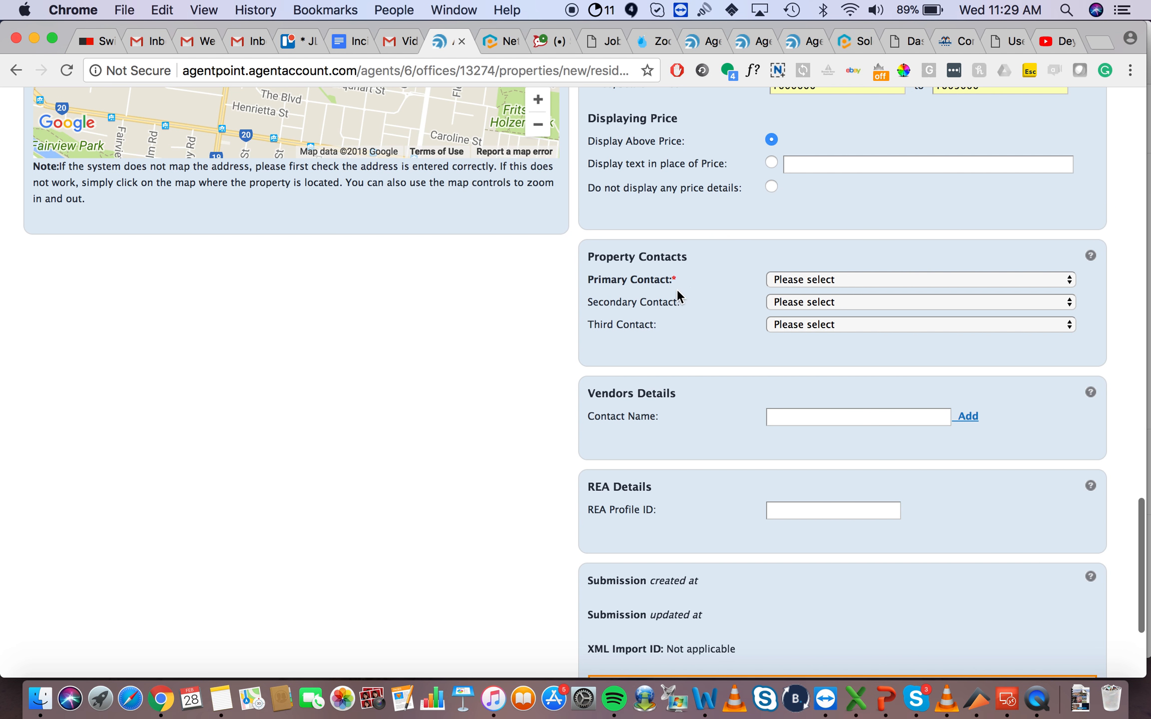
Step: Pick agents as primary and secondary contacts, then submit the new listing
left_click(794, 279)
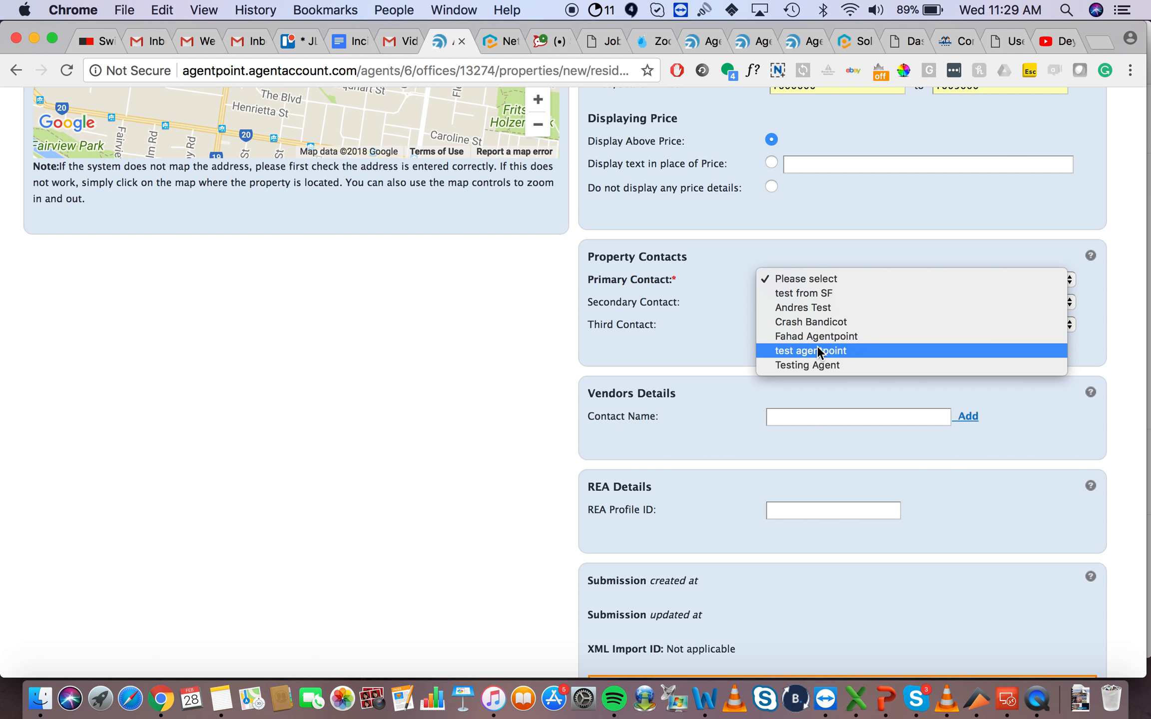
left_click(720, 329)
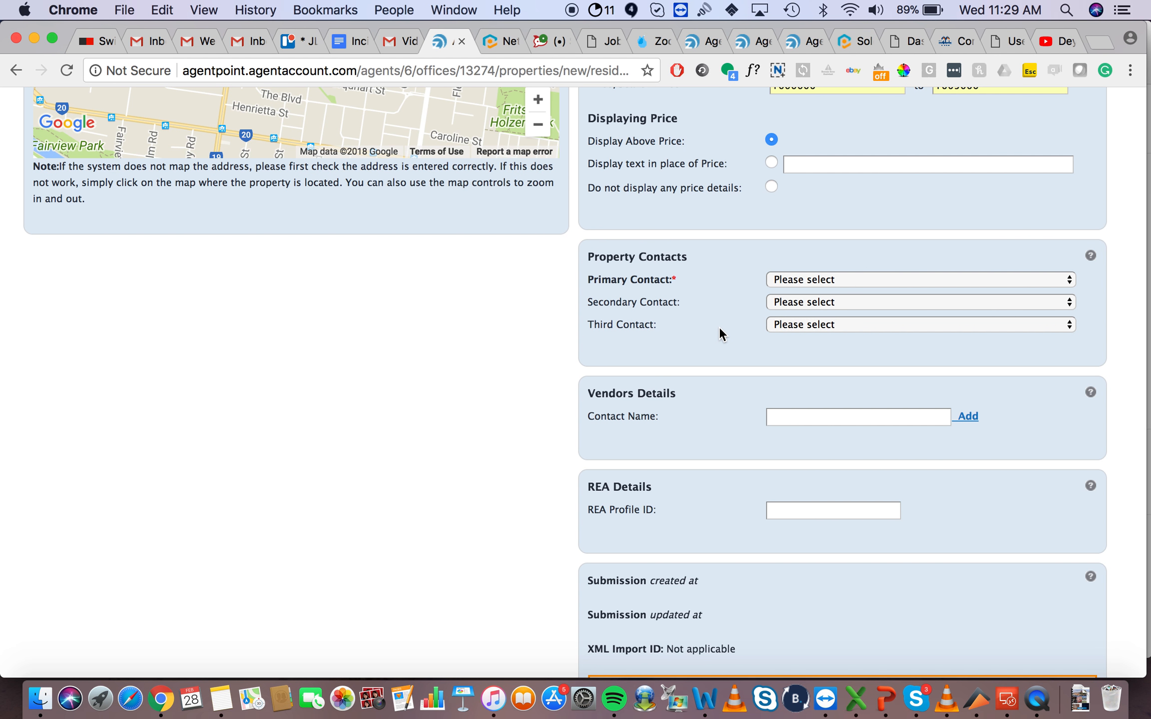
left_click(806, 281)
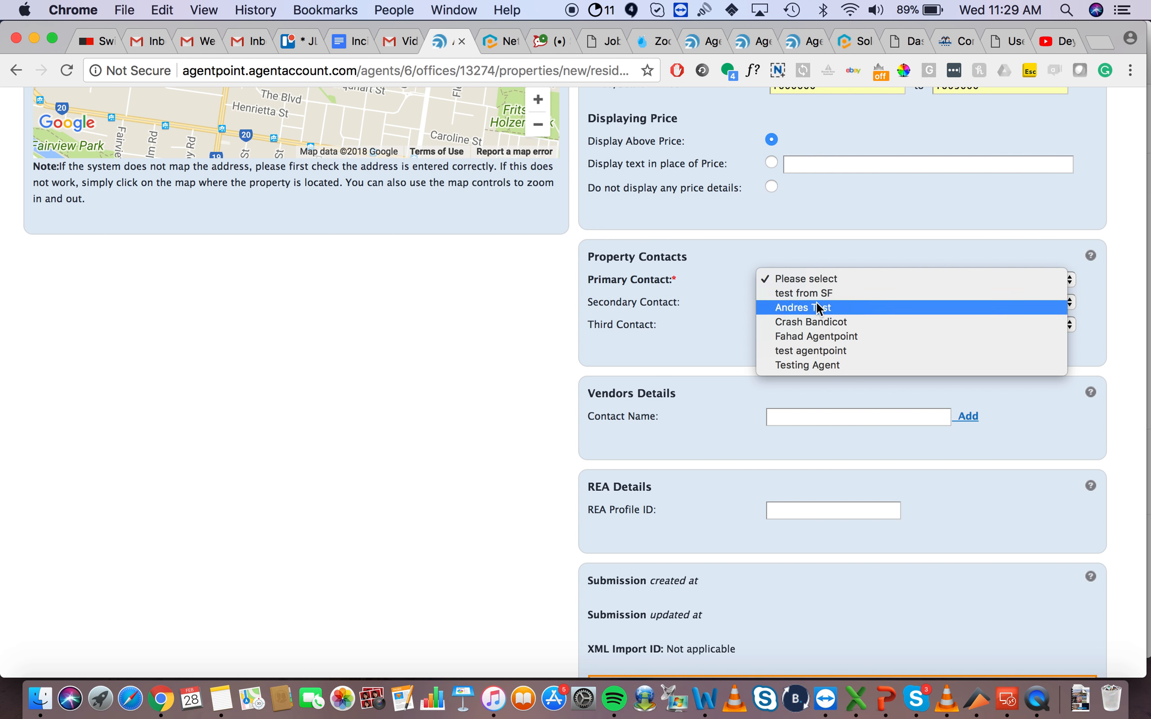
left_click(825, 339)
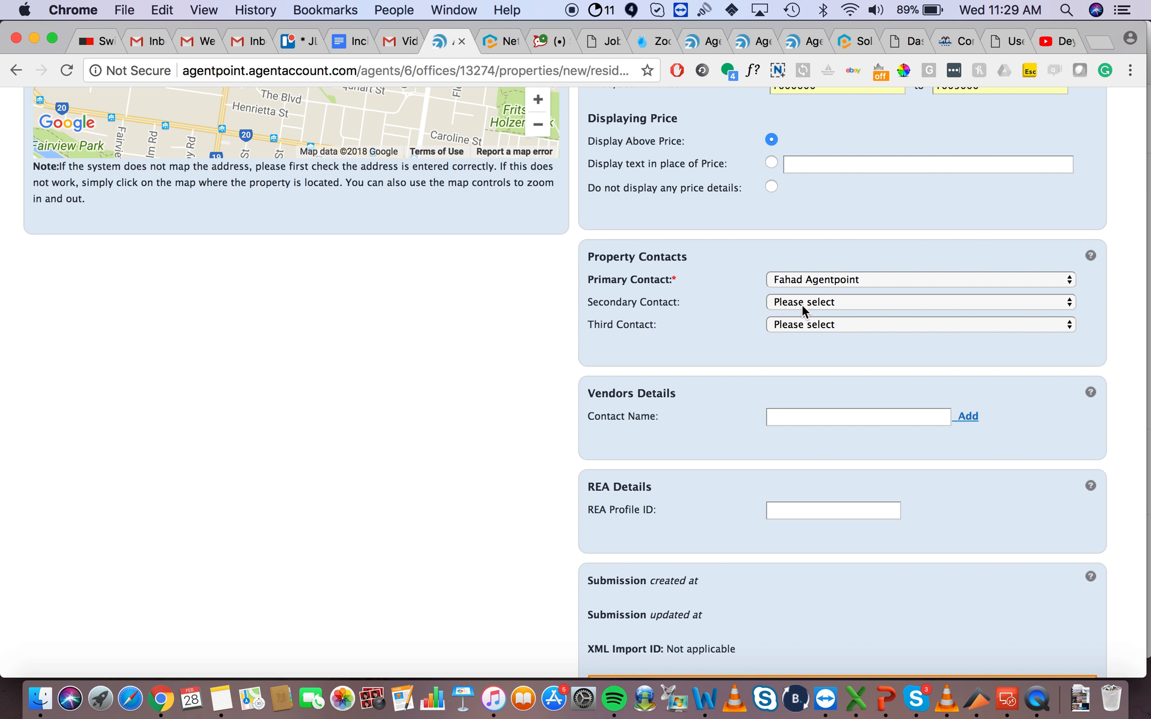
left_click(802, 303)
left_click(811, 344)
scroll(519, 372, "down", 5)
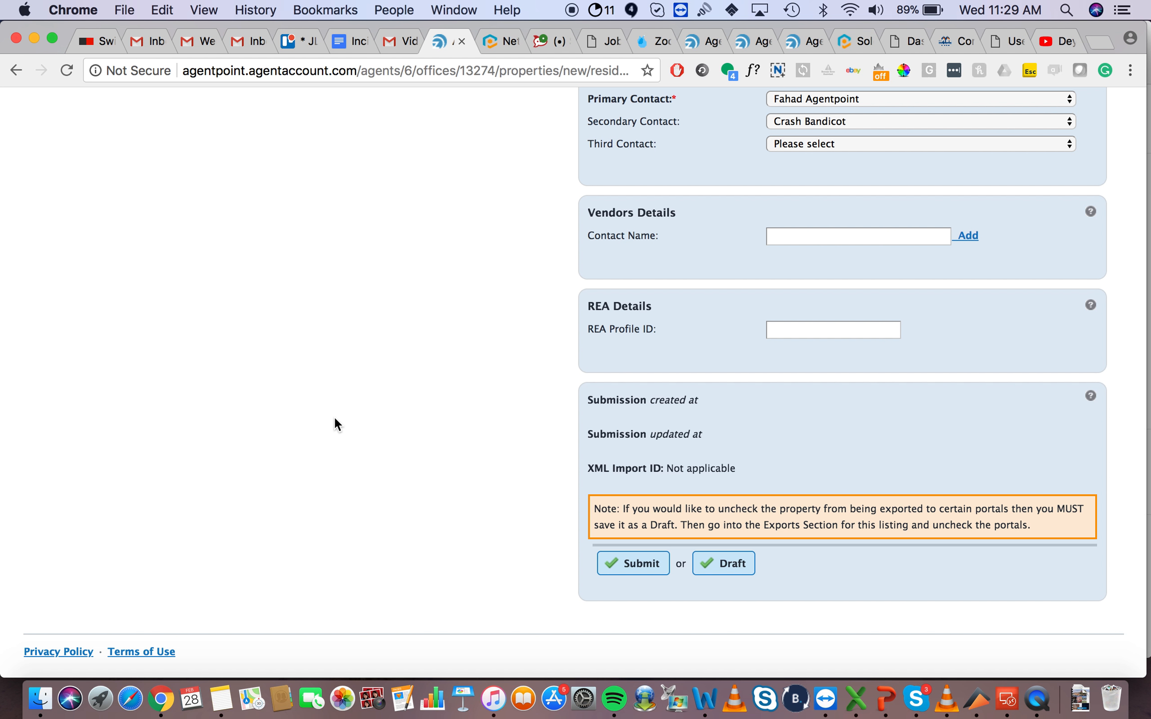
left_click(638, 564)
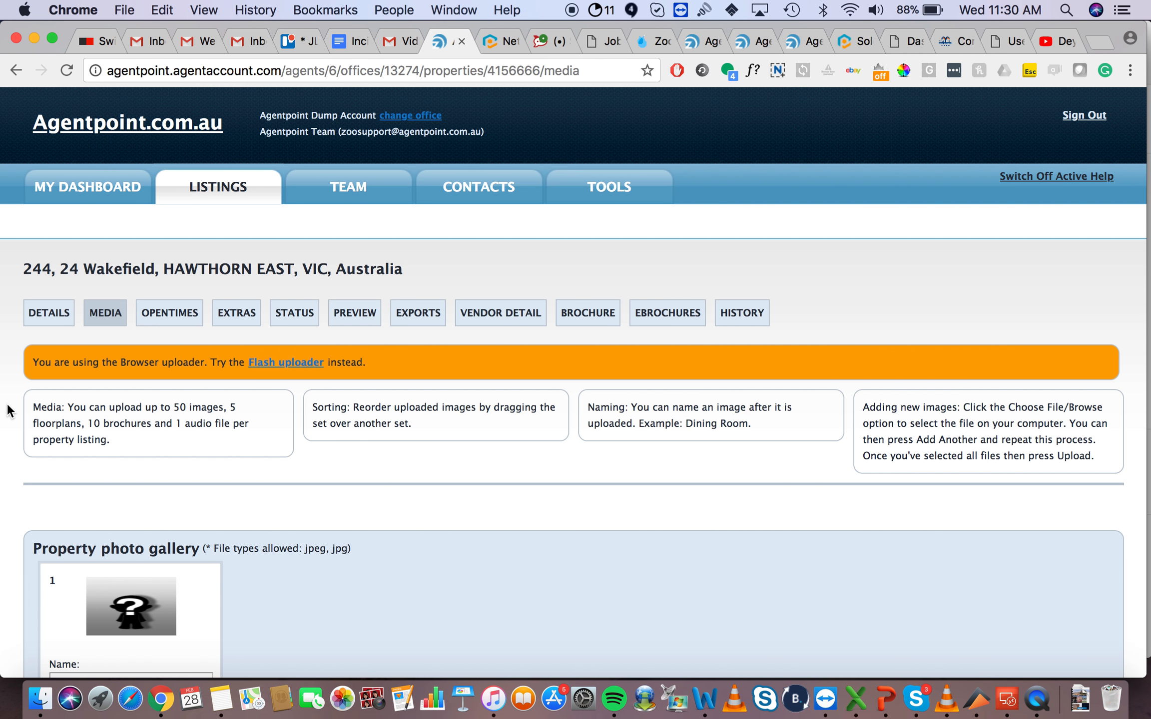
Step: Attach the 3.52.18 PM screenshot to the first property photo
scroll(10, 411, "down", 3)
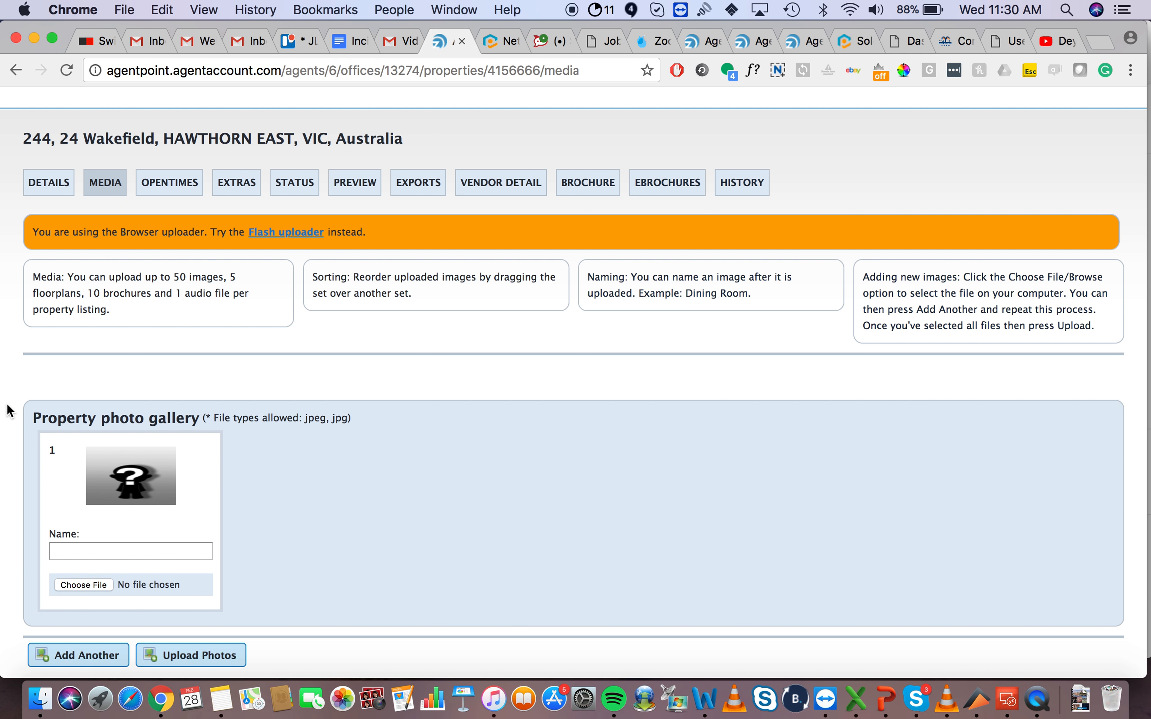
scroll(8, 410, "down", 3)
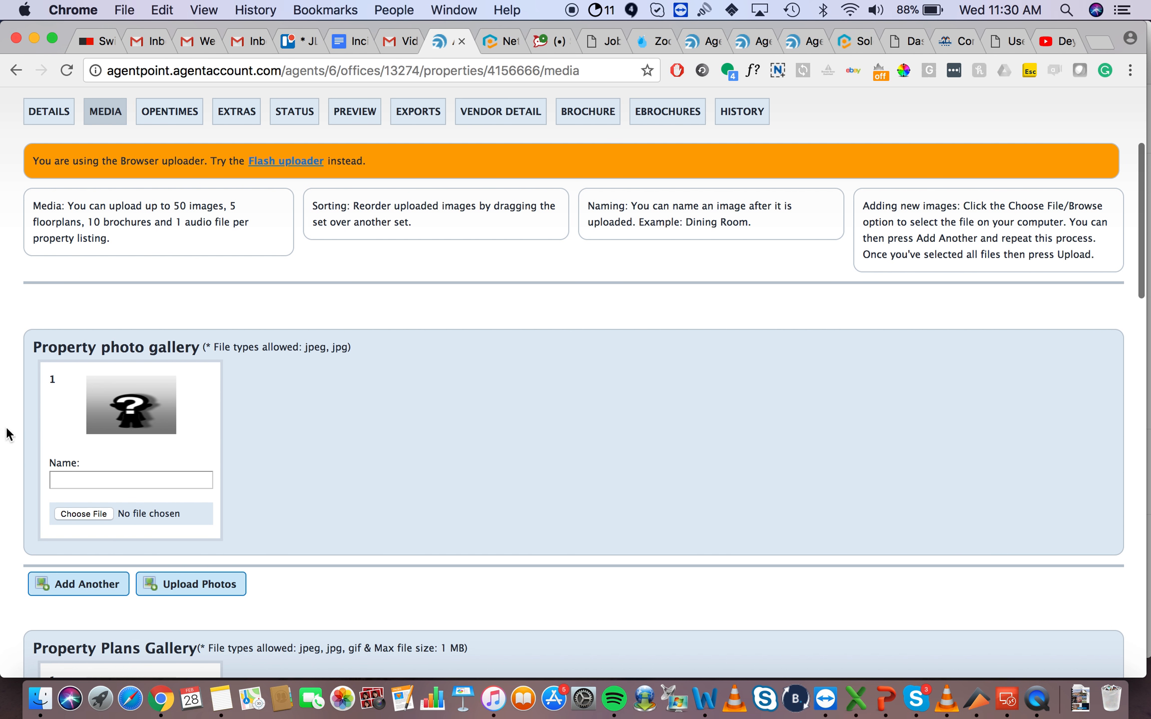
scroll(7, 429, "down", 4)
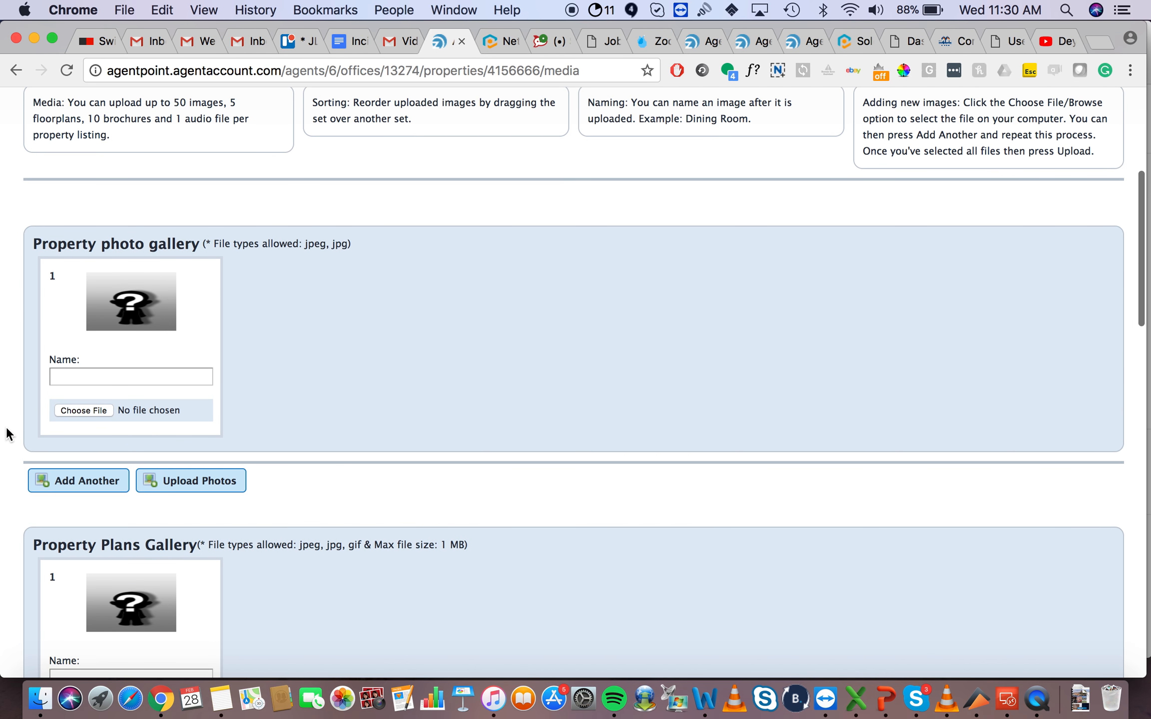
left_click(84, 411)
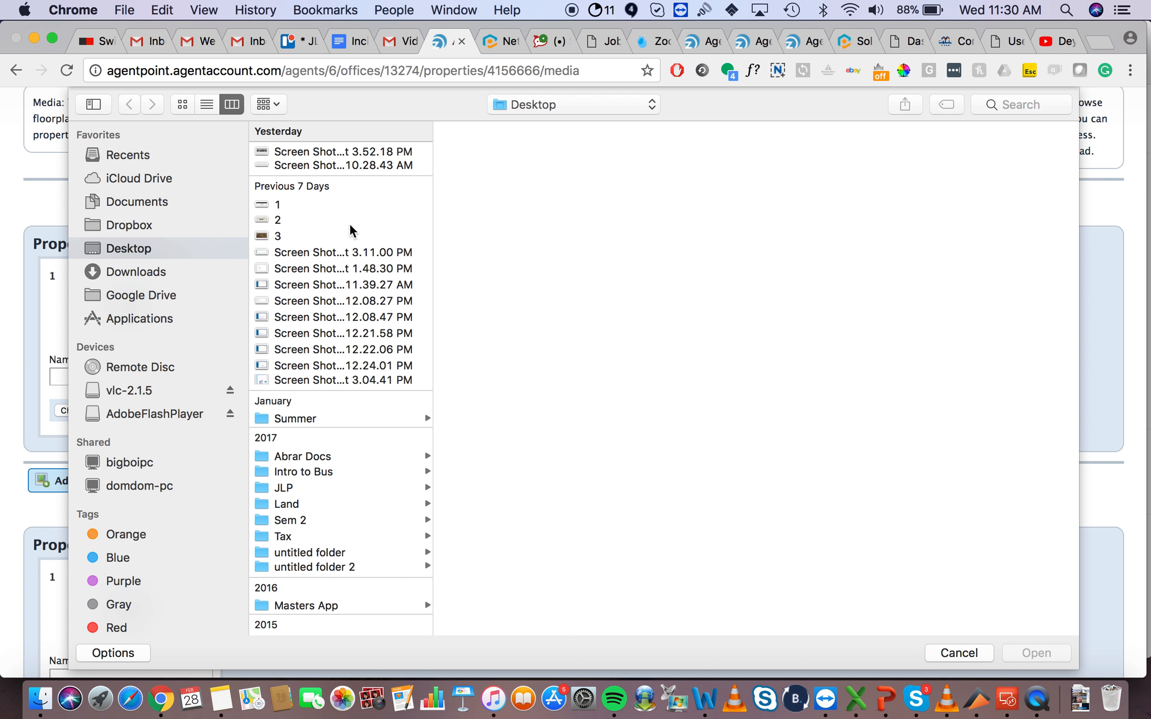
left_click(295, 152)
left_click(1037, 651)
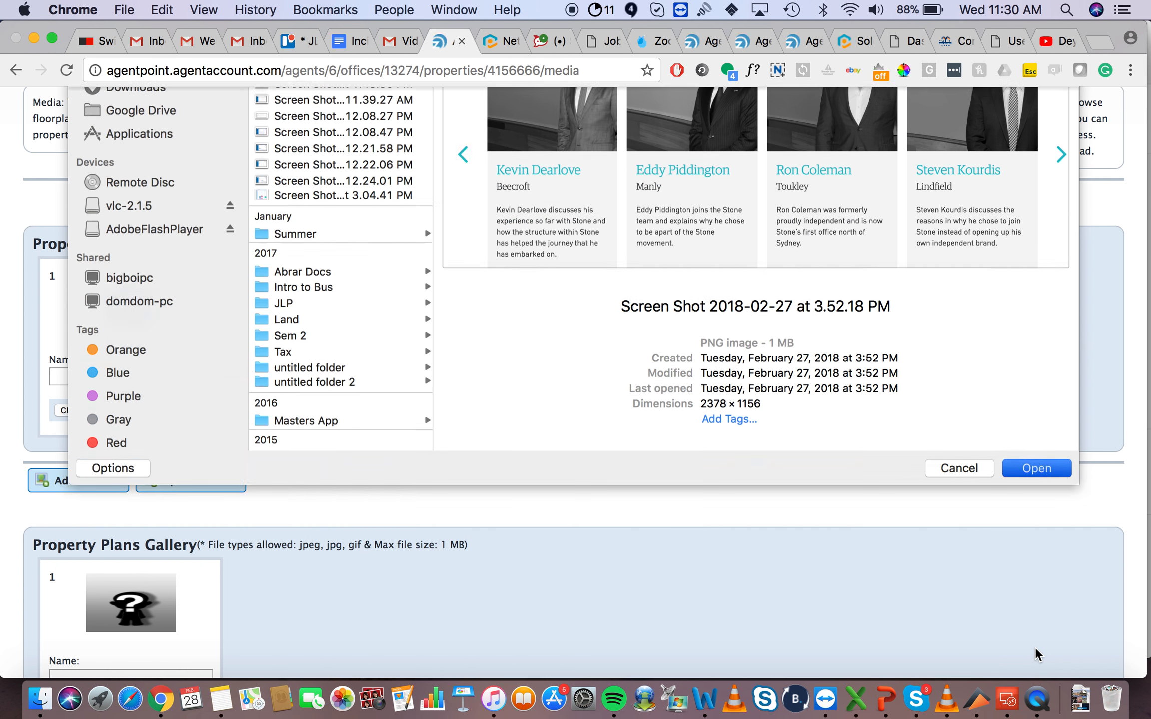
Step: Add extra photo slots so the gallery has three
scroll(353, 484, "down", 5)
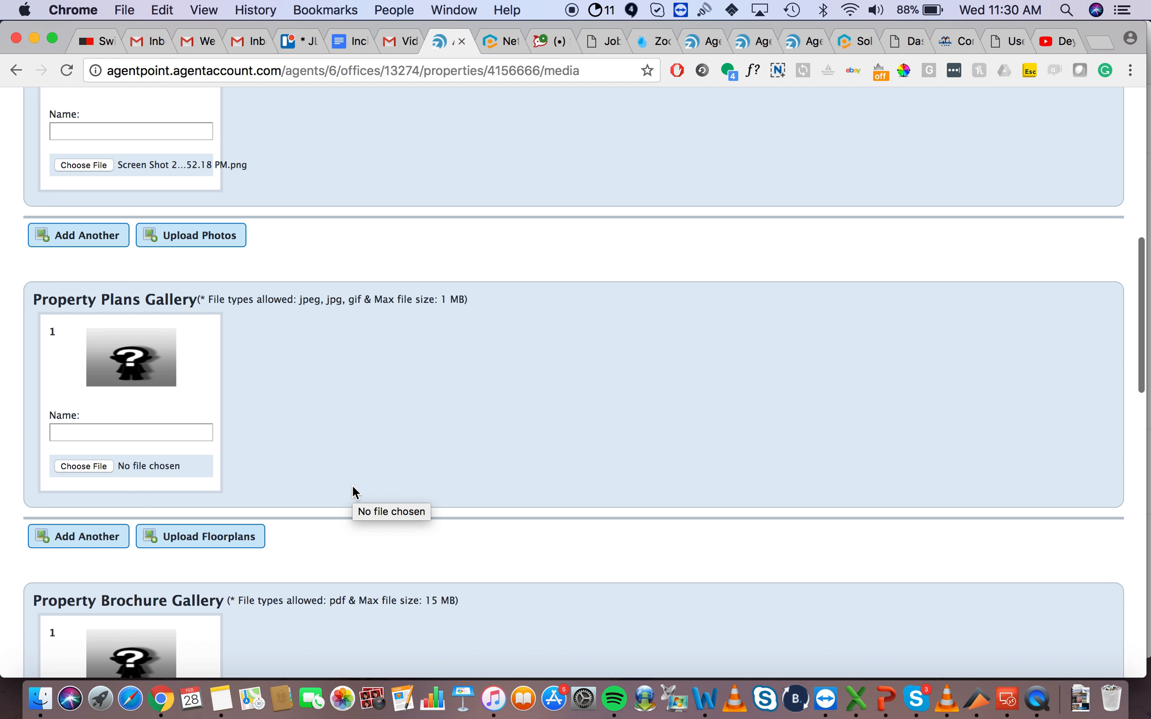
left_click(69, 237)
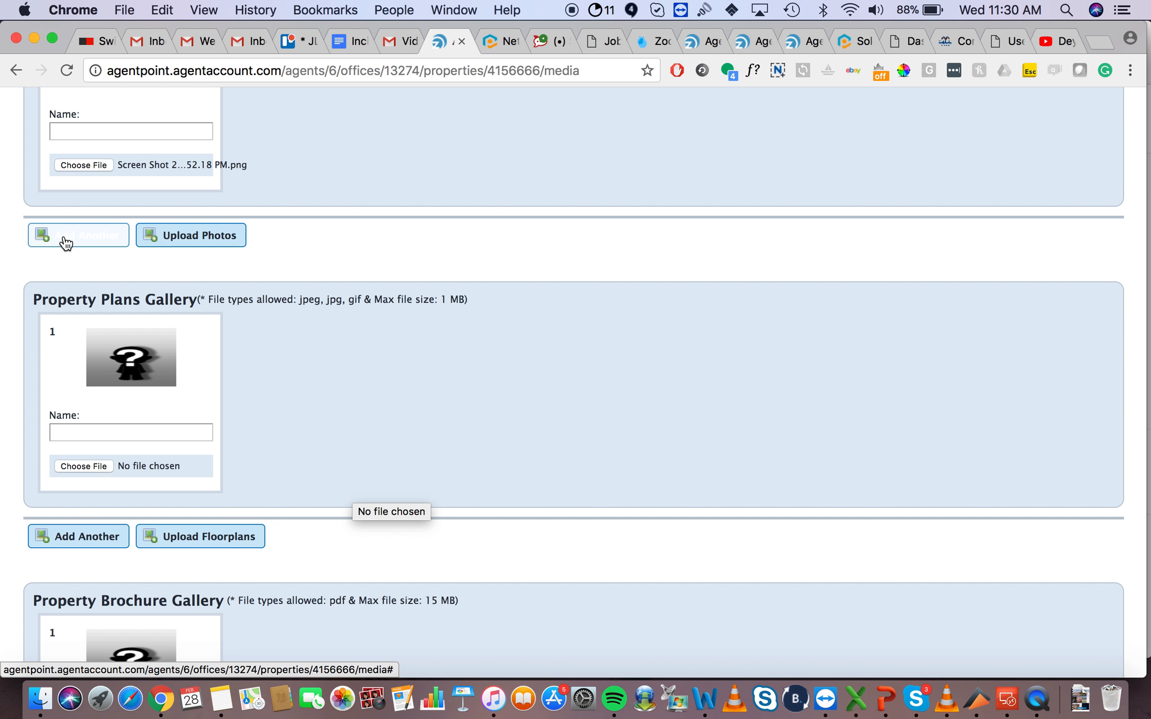
left_click(66, 242)
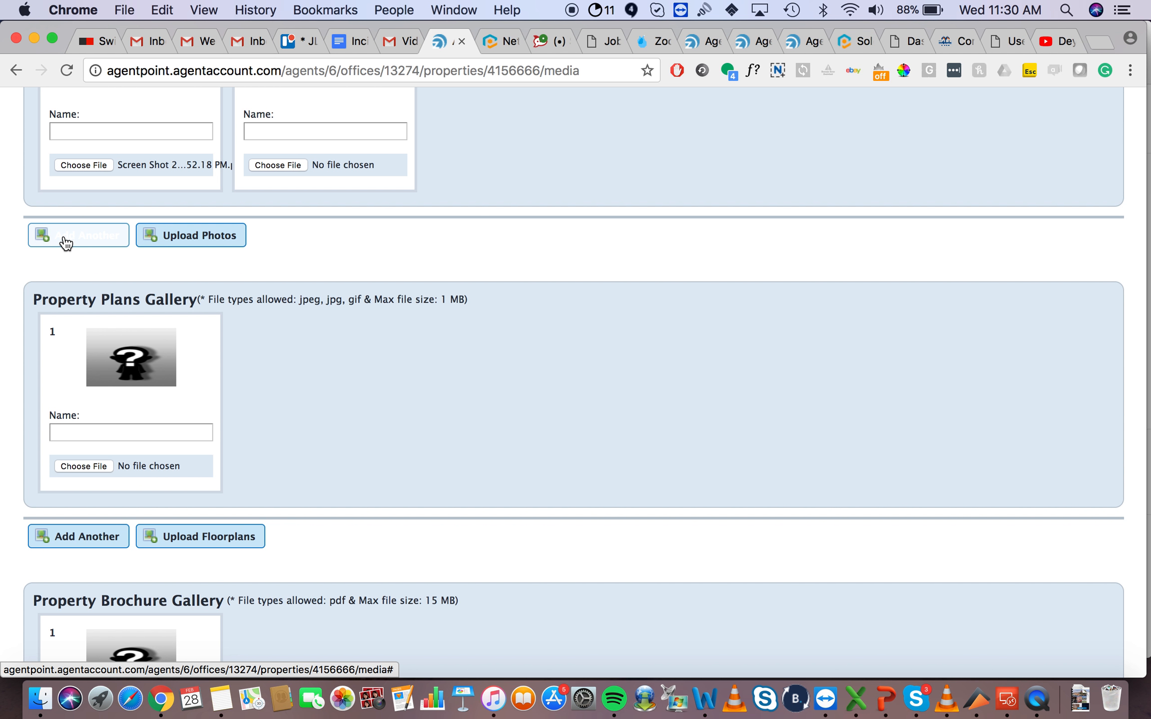
left_click(66, 243)
scroll(475, 203, "up", 3)
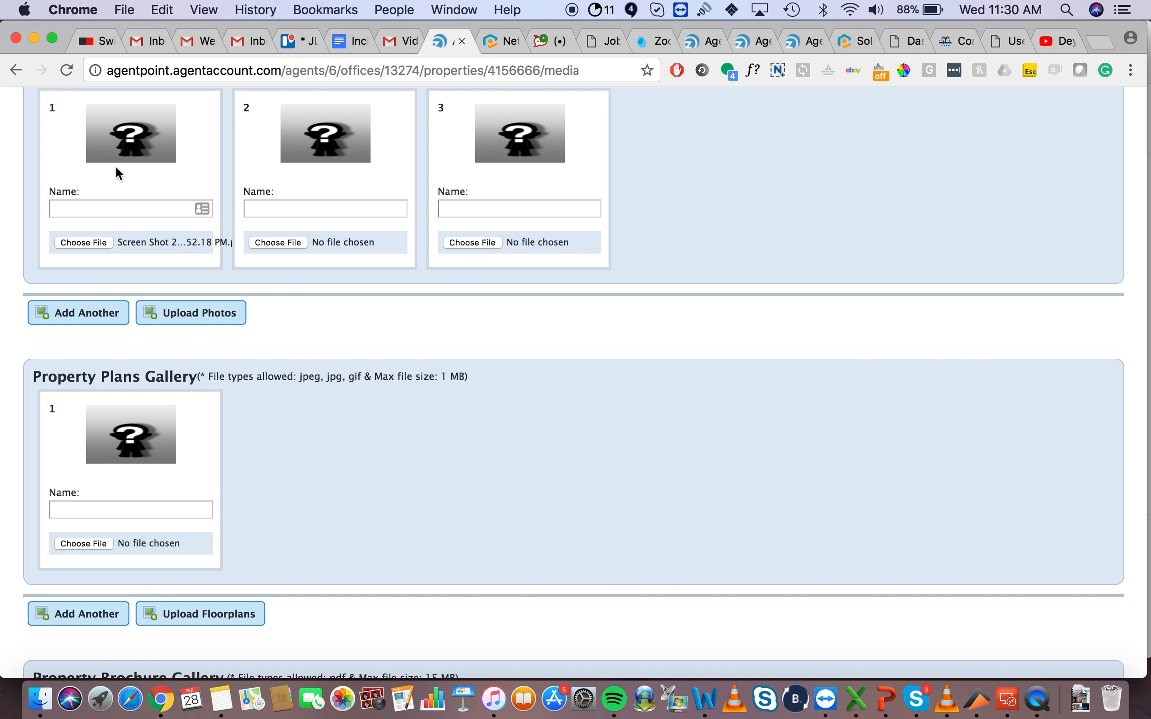
Step: Scroll through the media galleries, expanding and collapsing the Add Youtube Video ID form
scroll(14, 325, "down", 5)
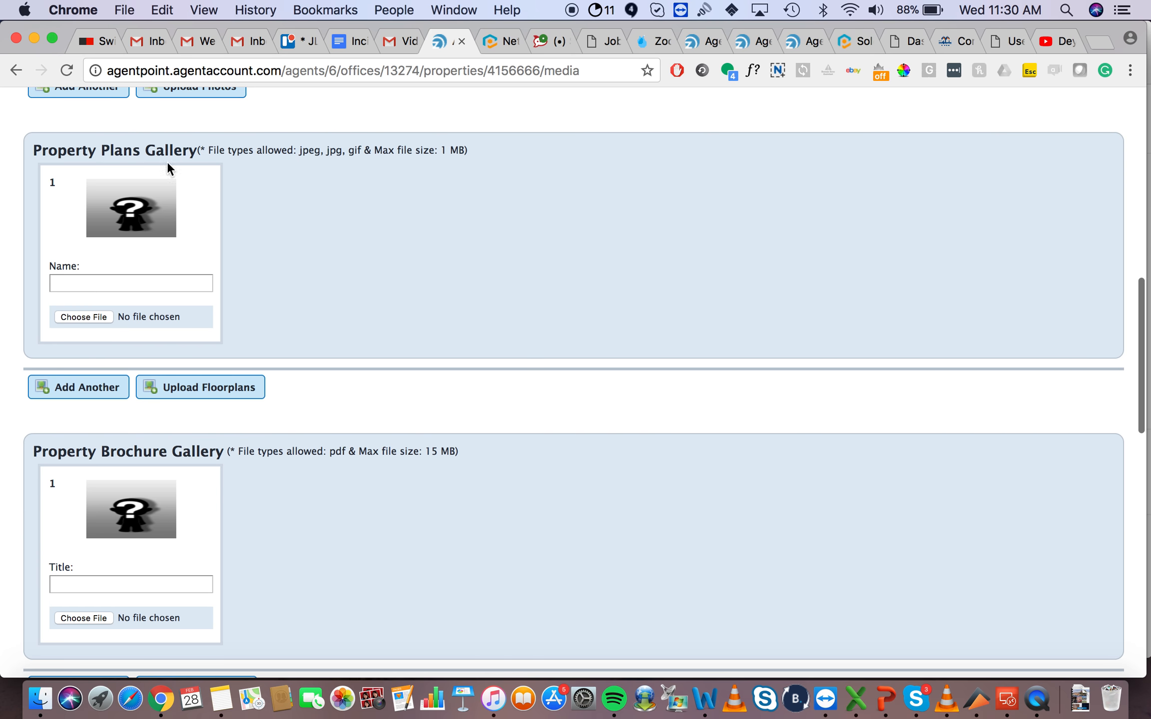
scroll(4, 470, "down", 4)
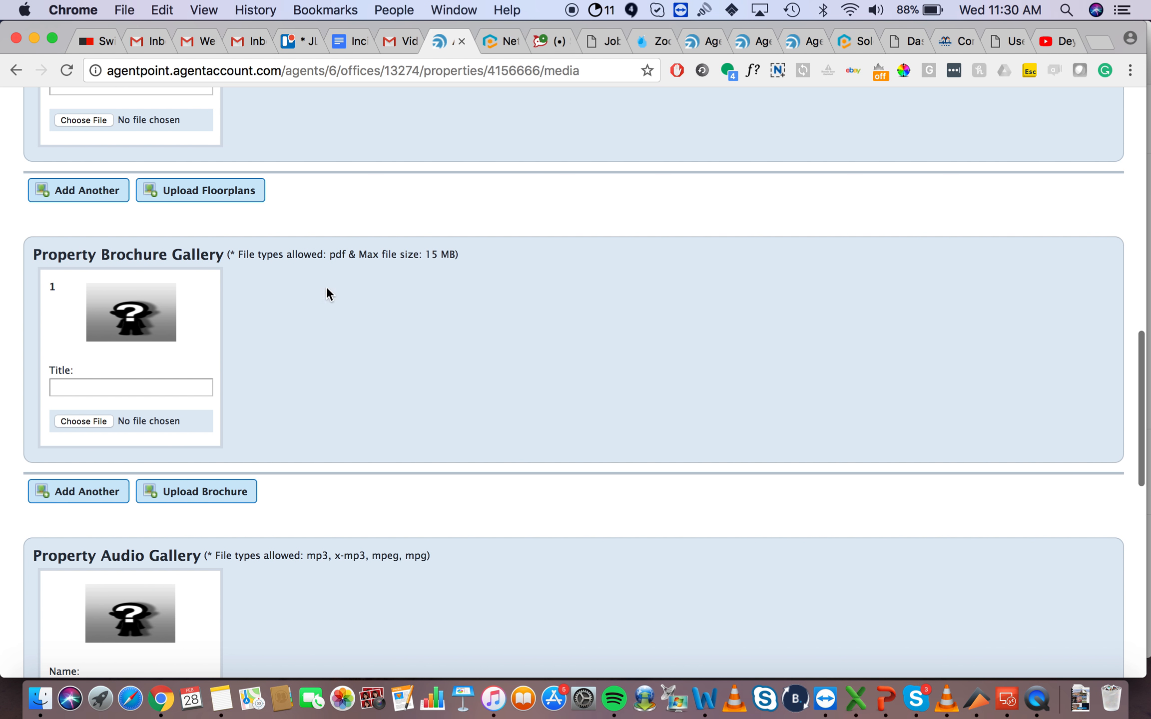
scroll(370, 379, "down", 5)
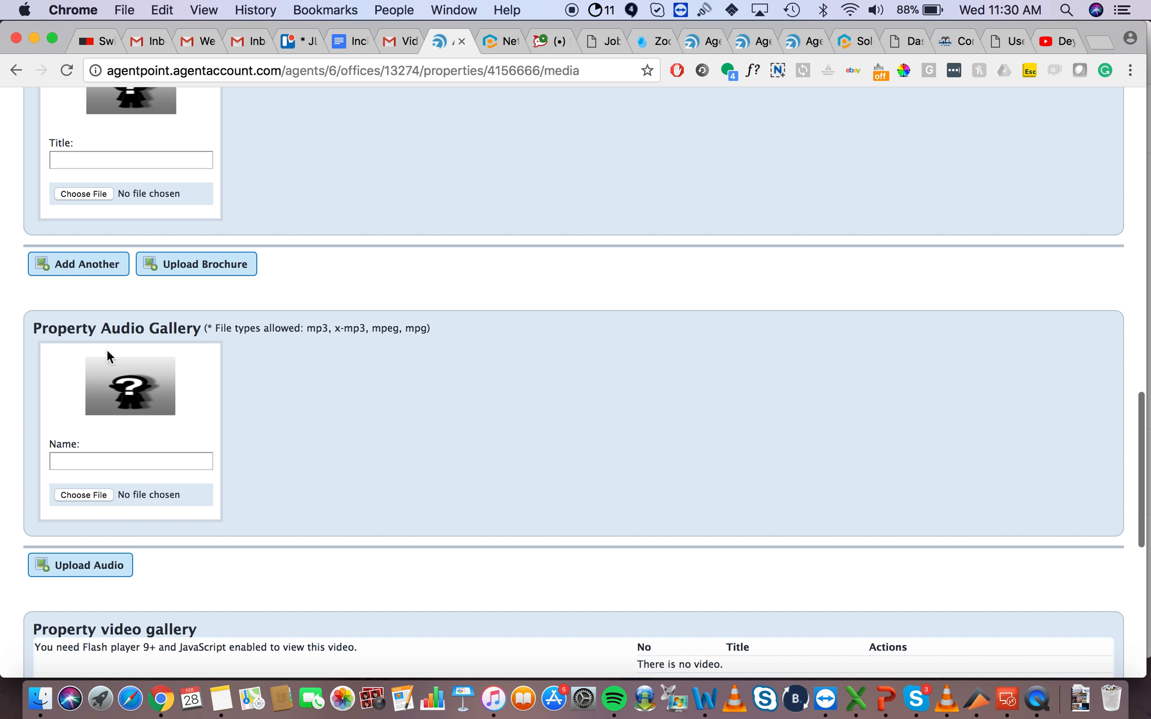
scroll(206, 350, "down", 5)
scroll(203, 186, "down", 4)
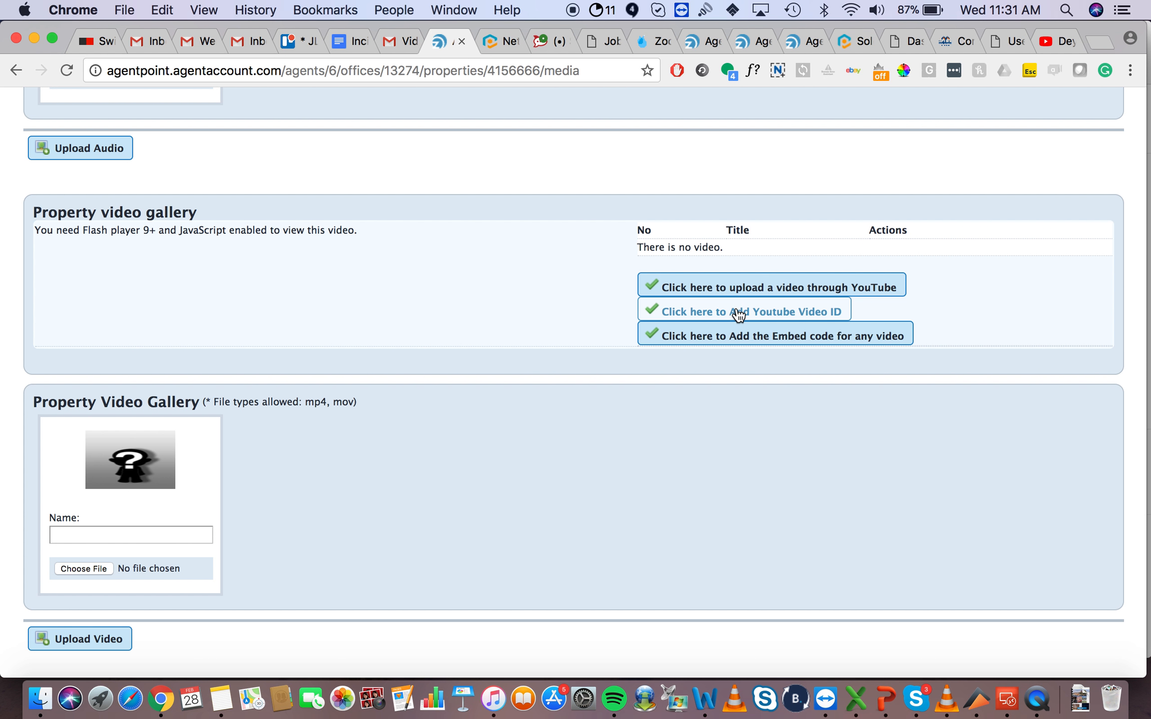
left_click(699, 319)
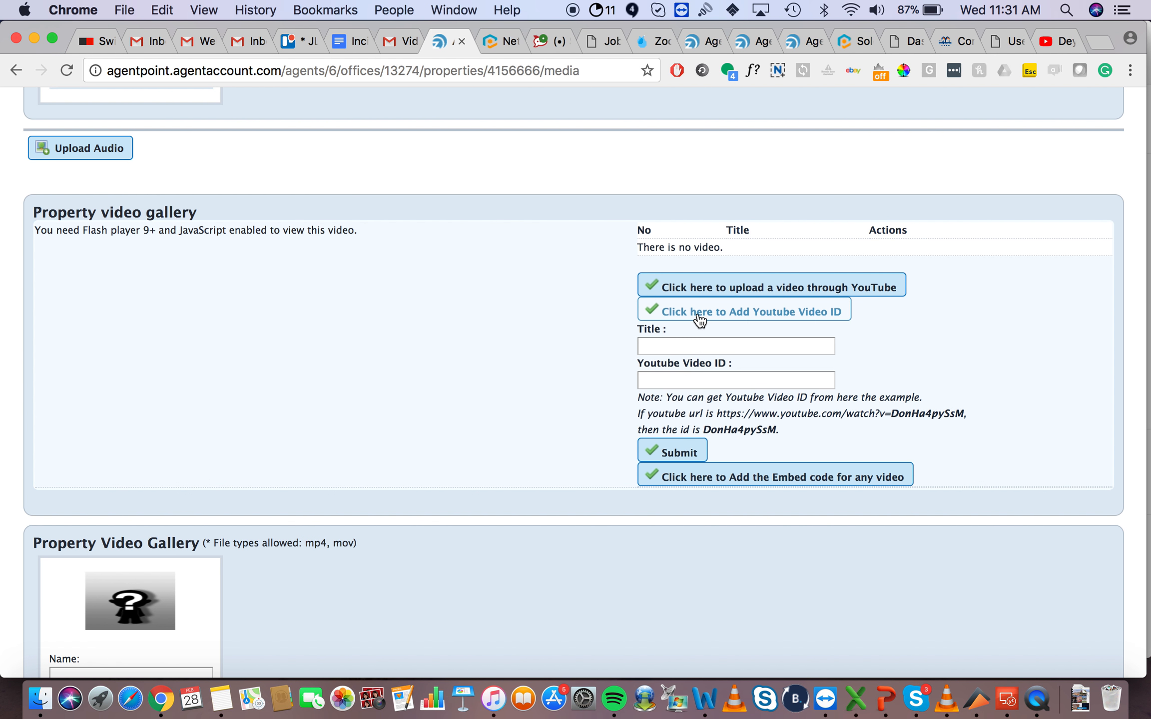
left_click(728, 318)
Step: Go to the listing's Open Times page
scroll(369, 263, "down", 2)
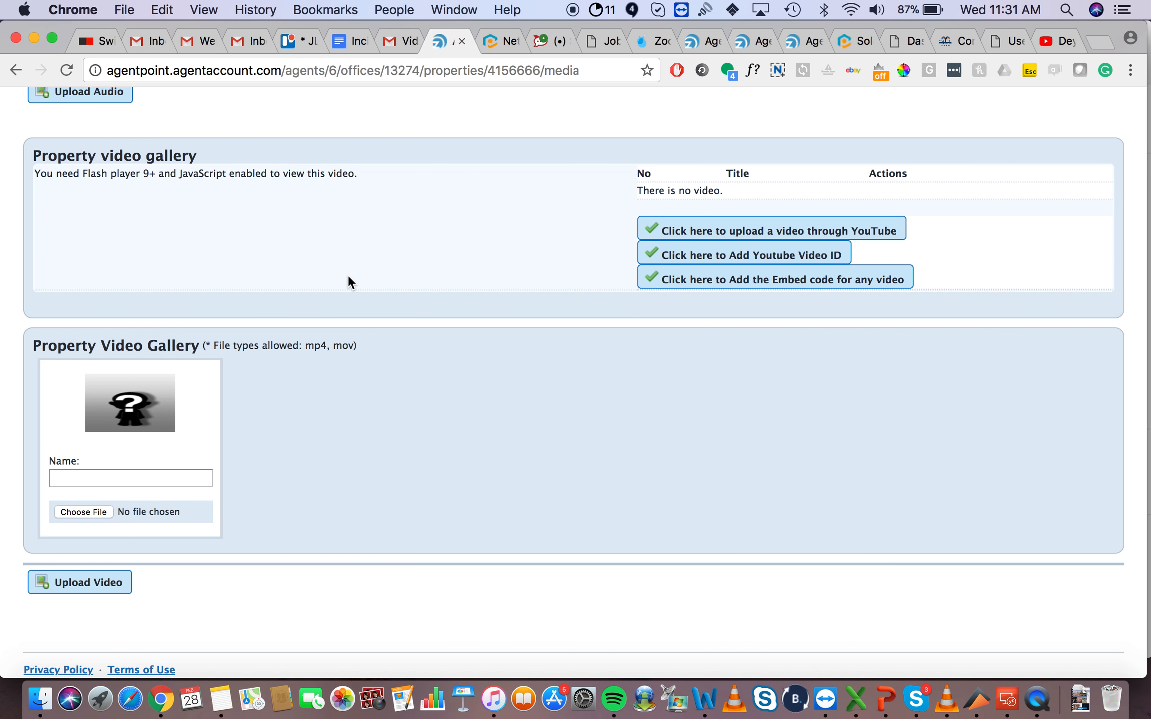
scroll(348, 276, "up", 10)
scroll(348, 275, "up", 15)
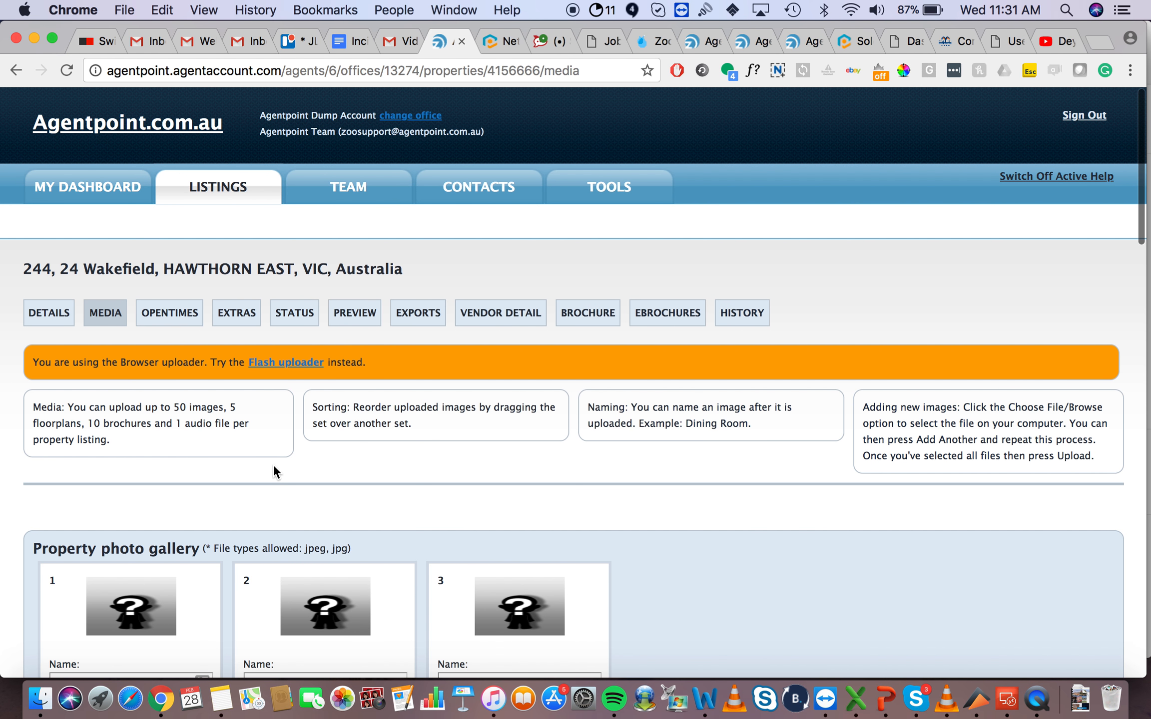
left_click(163, 315)
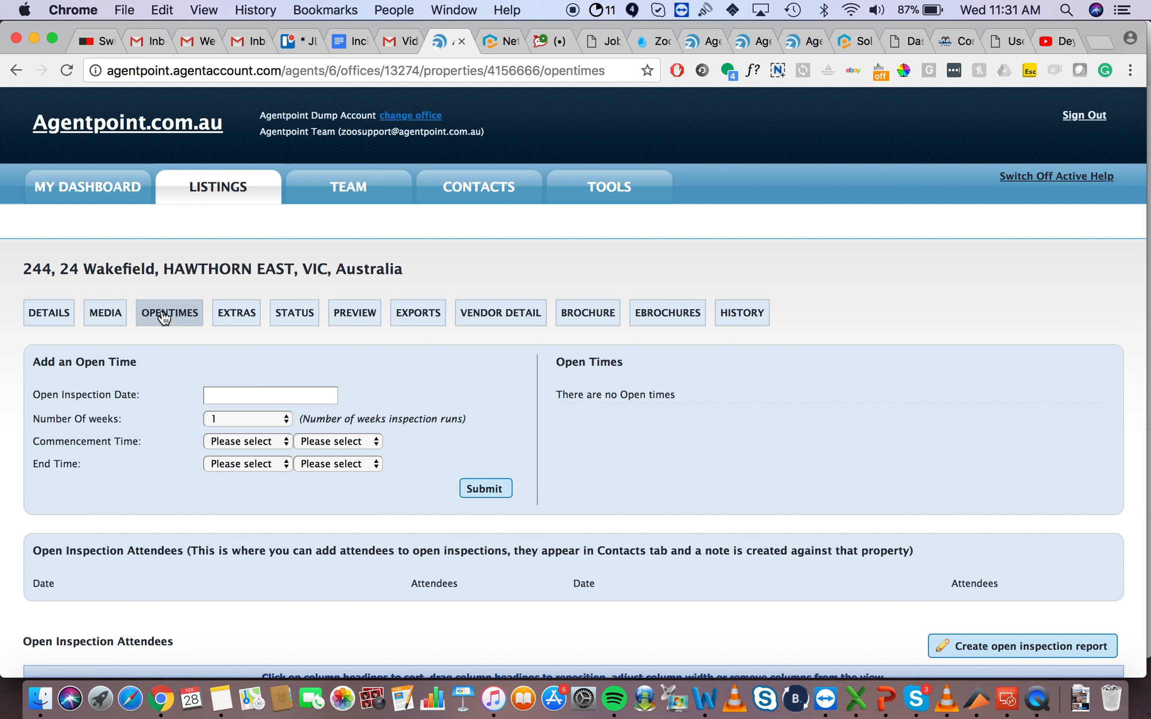
Step: Set the inspection date to 28/02/2018
scroll(3, 418, "down", 1)
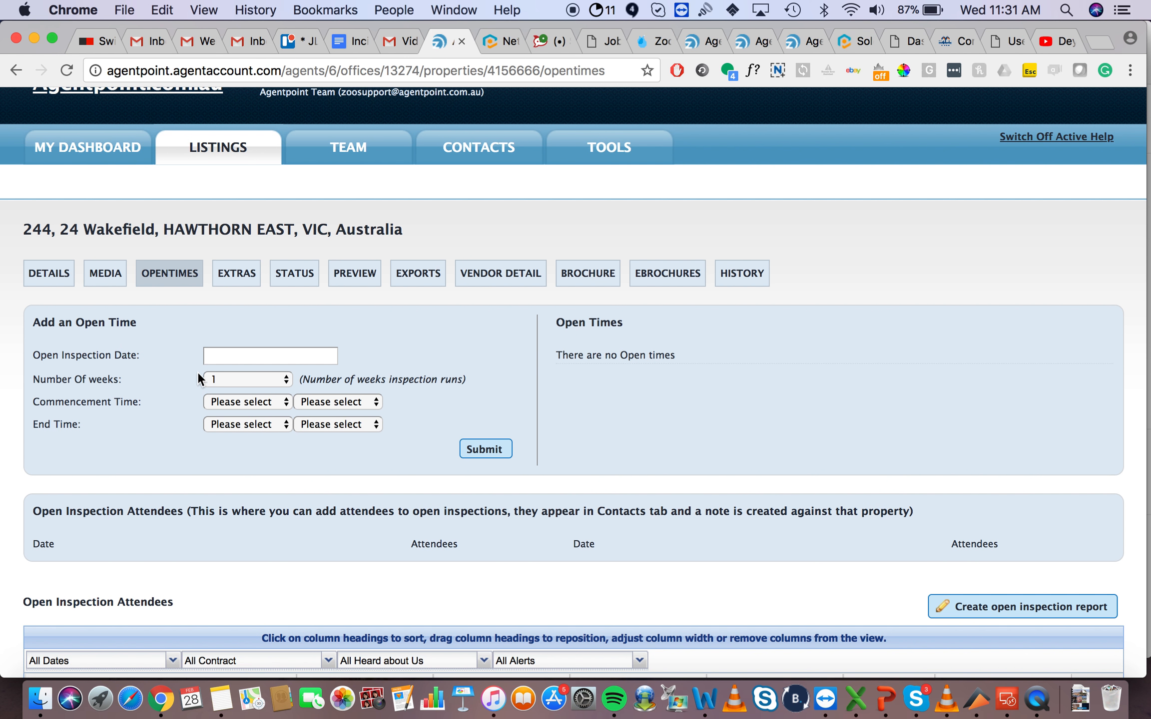
scroll(92, 380, "down", 2)
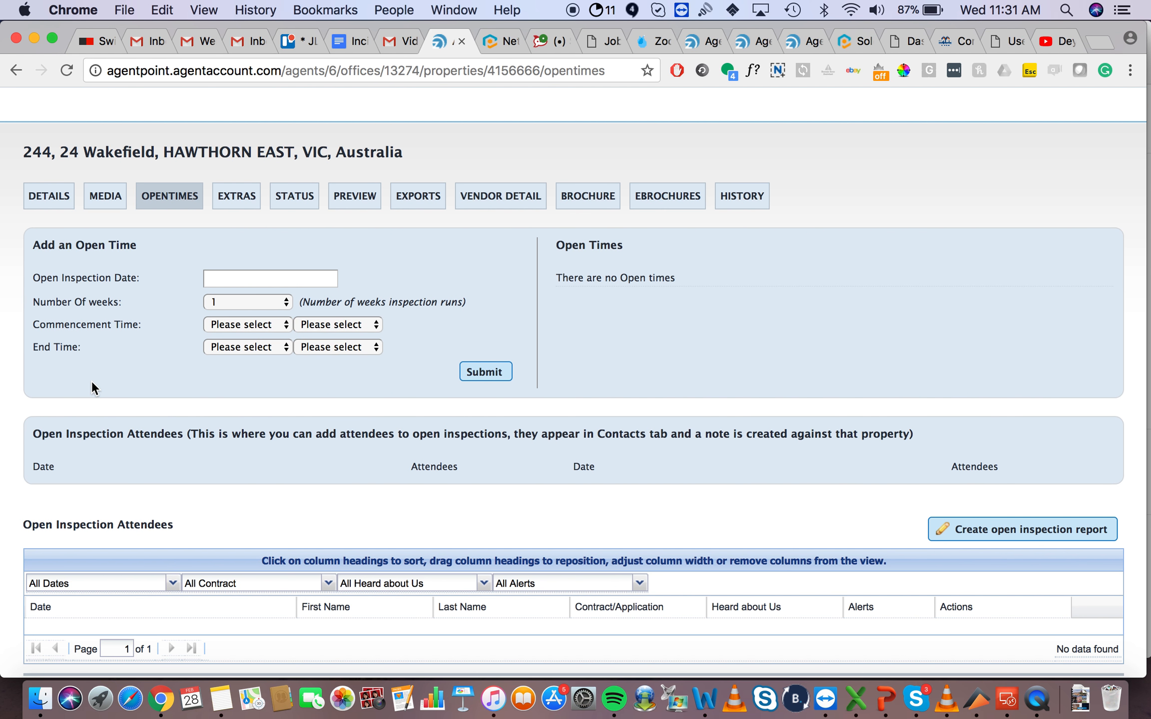
left_click(226, 275)
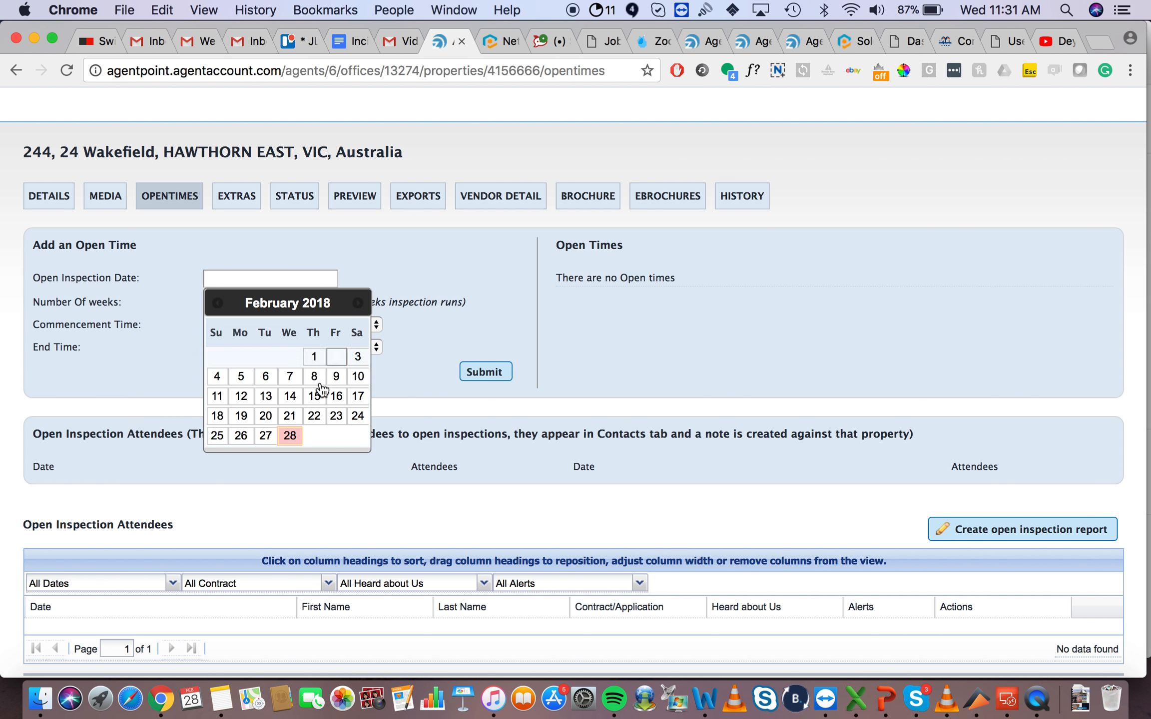
left_click(286, 441)
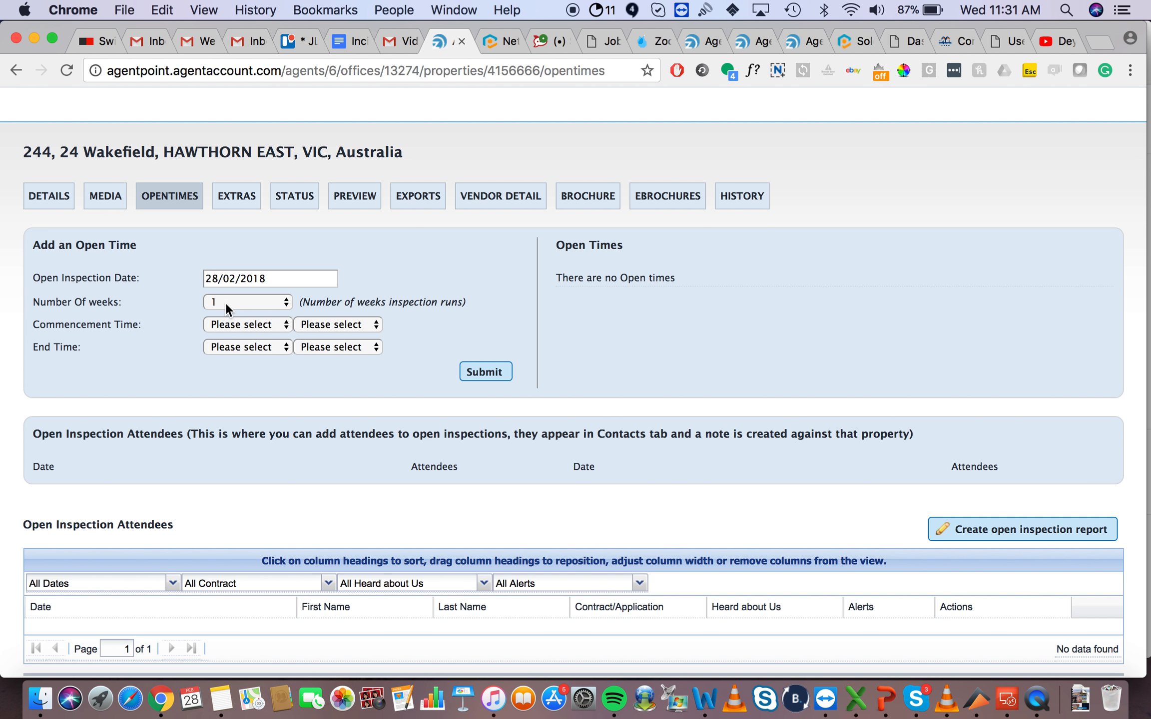
Step: Browse the start and end time lists without changing them
left_click(246, 325)
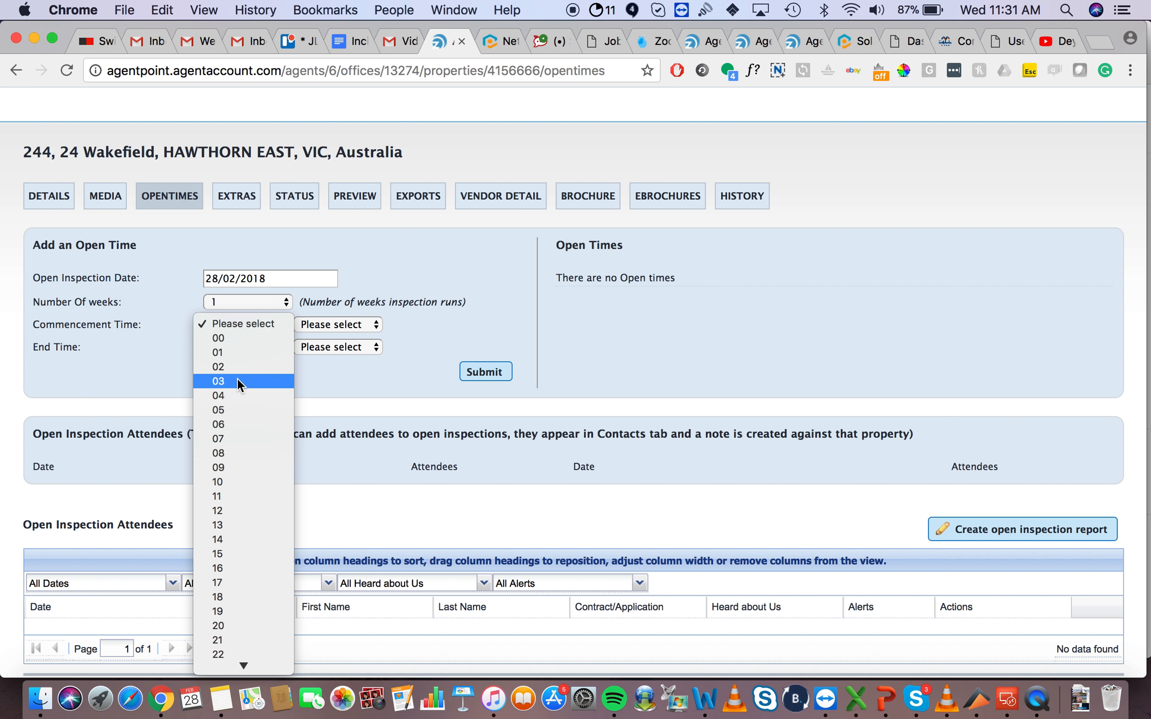
left_click(334, 325)
left_click(259, 325)
left_click(330, 320)
left_click(330, 320)
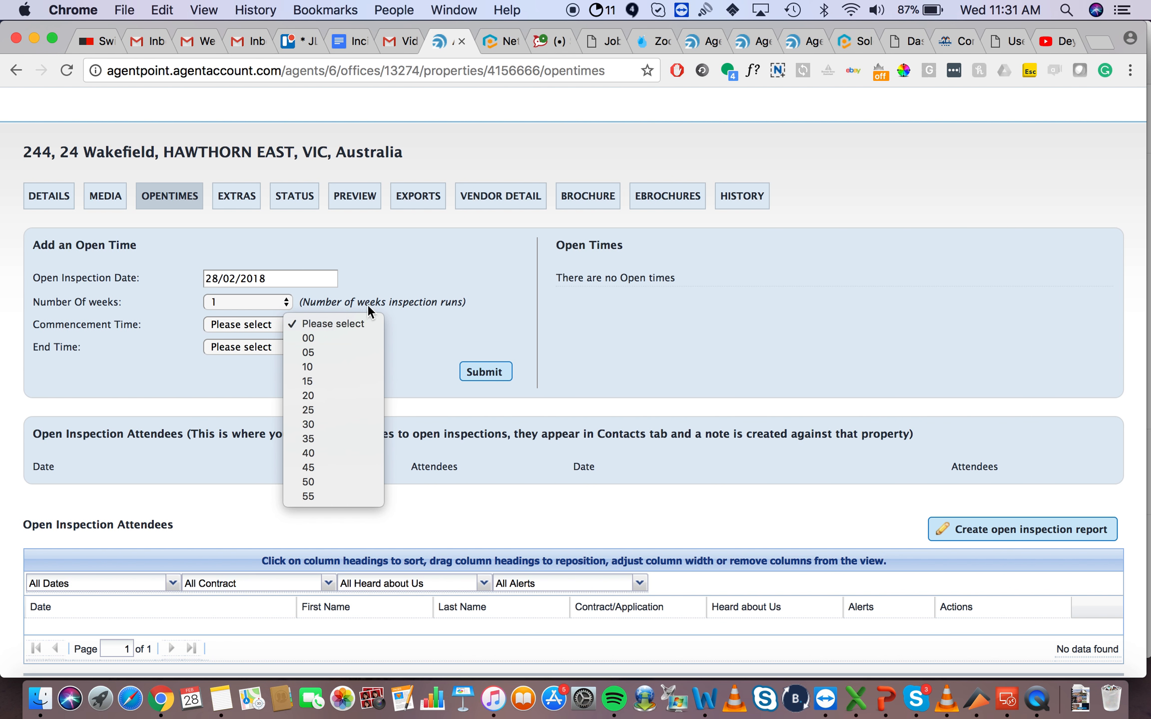
left_click(431, 338)
left_click(232, 347)
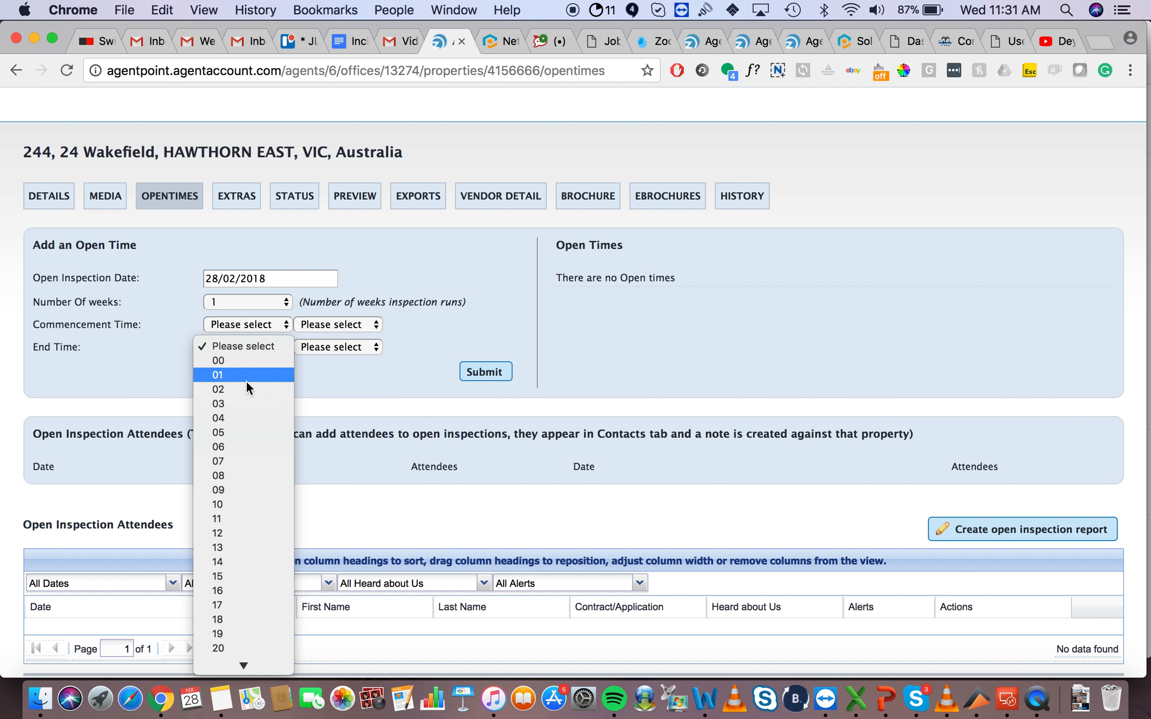
left_click(433, 345)
scroll(408, 375, "down", 2)
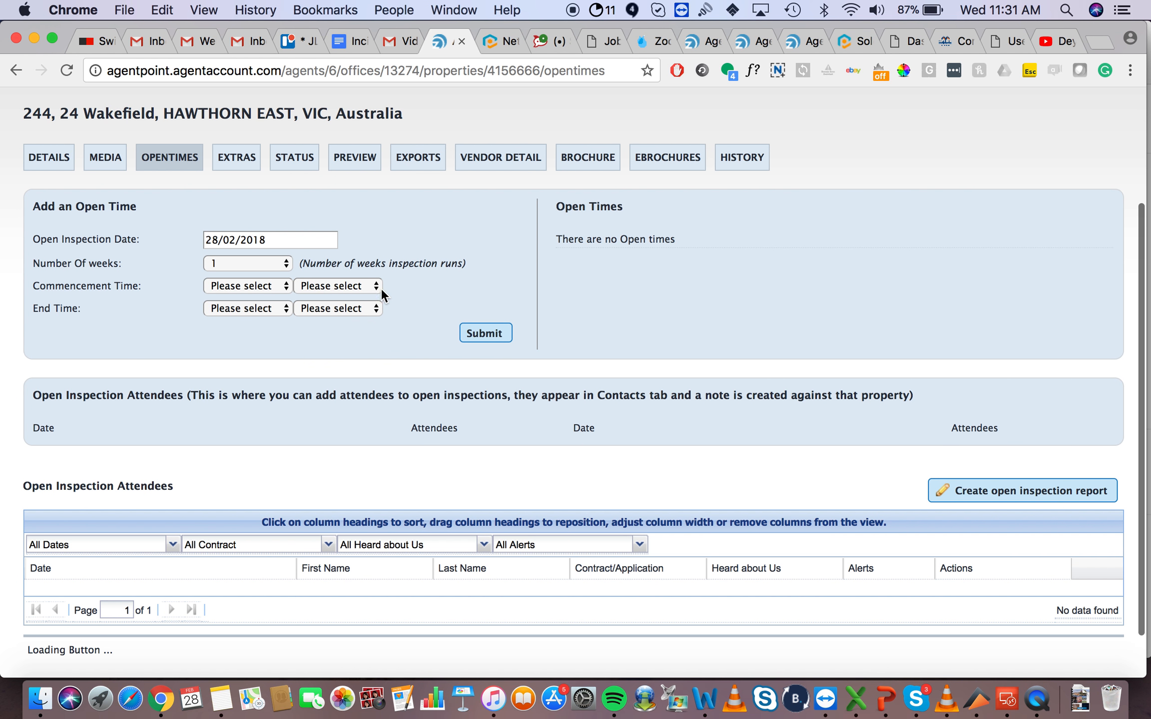
Step: Set the open time from 02:10 to 10:25 and save it
left_click(250, 284)
left_click(245, 324)
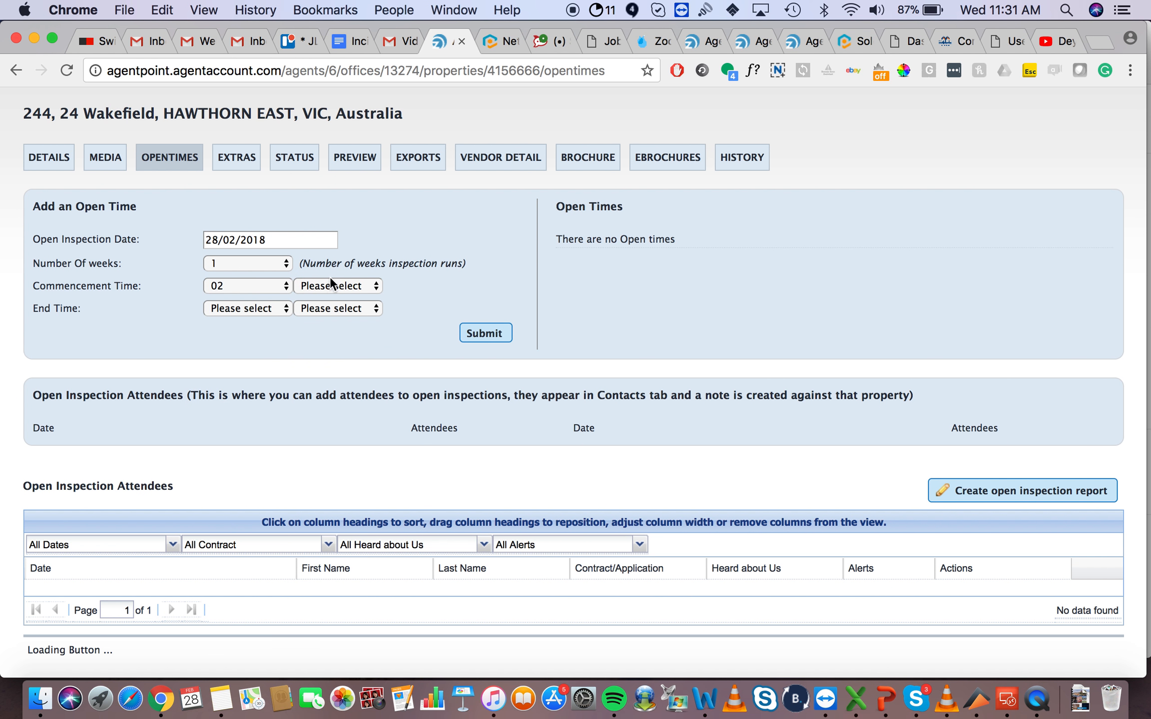
left_click(327, 287)
left_click(324, 328)
left_click(245, 307)
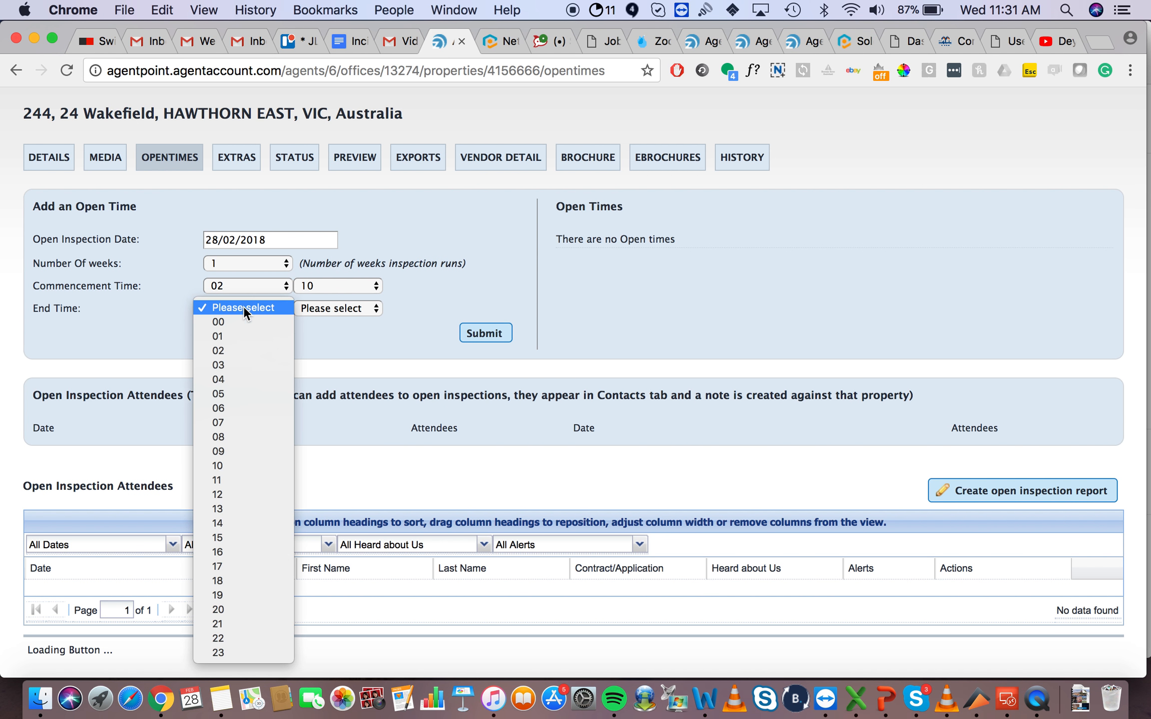
left_click(235, 465)
left_click(317, 307)
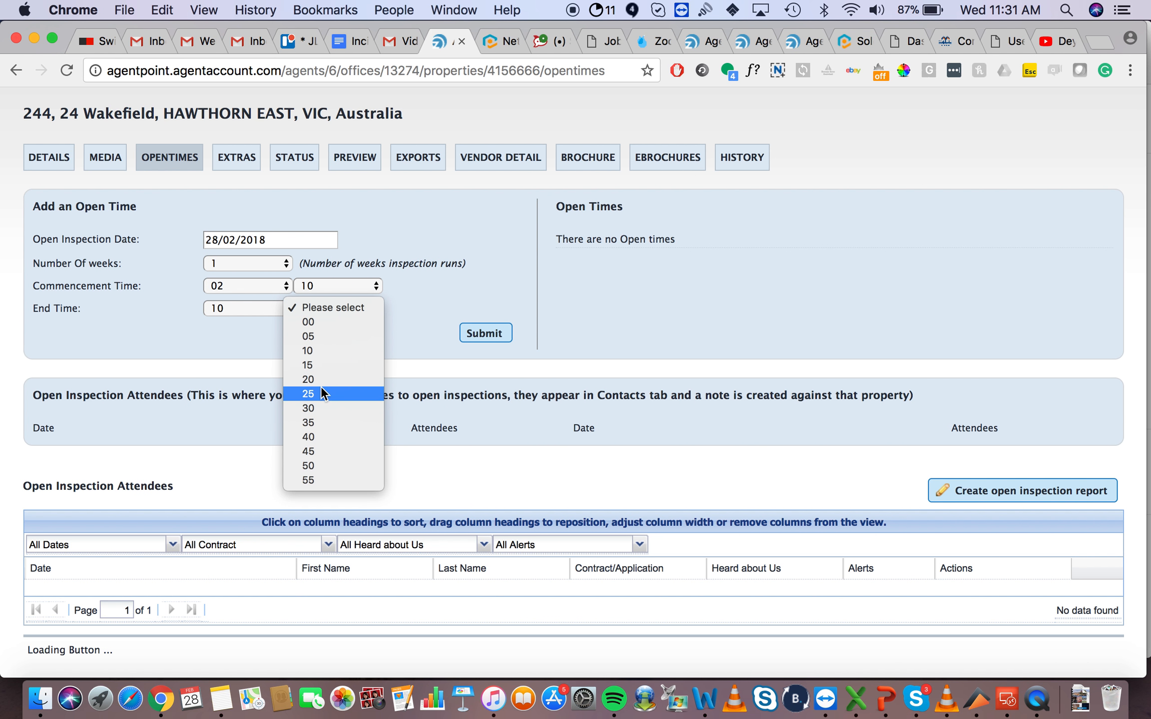
left_click(344, 382)
left_click(485, 335)
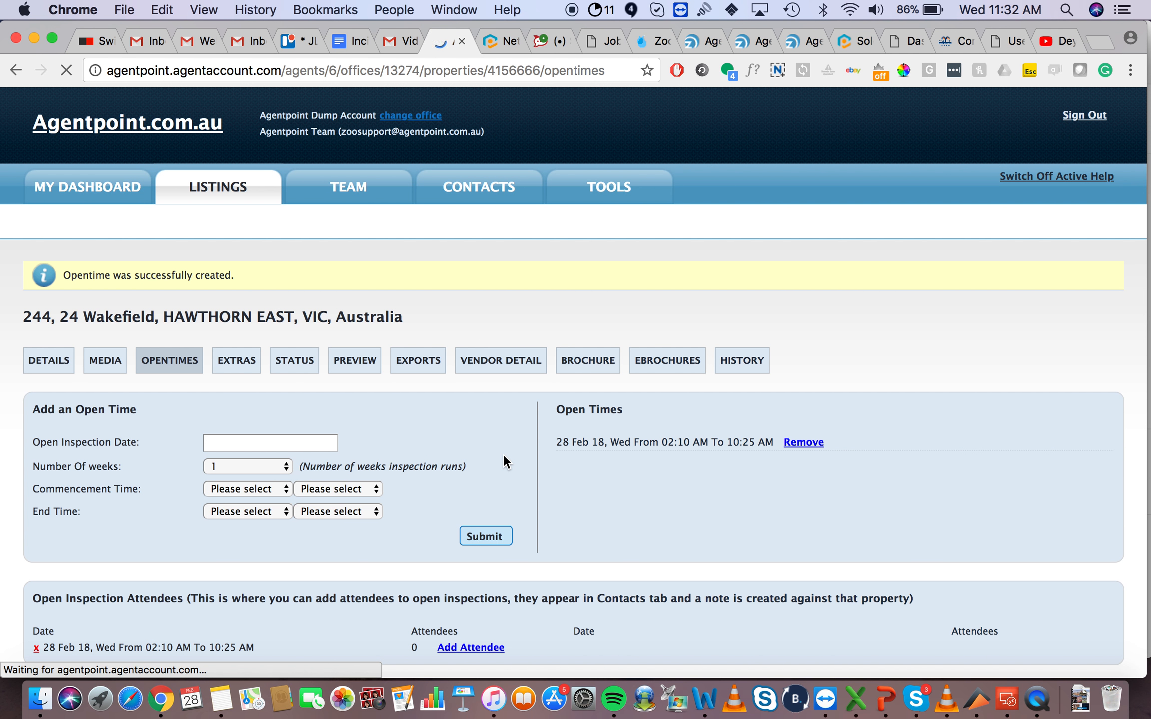
Step: Confirm the open time was created and go to the listing's Extras page
scroll(503, 454, "down", 5)
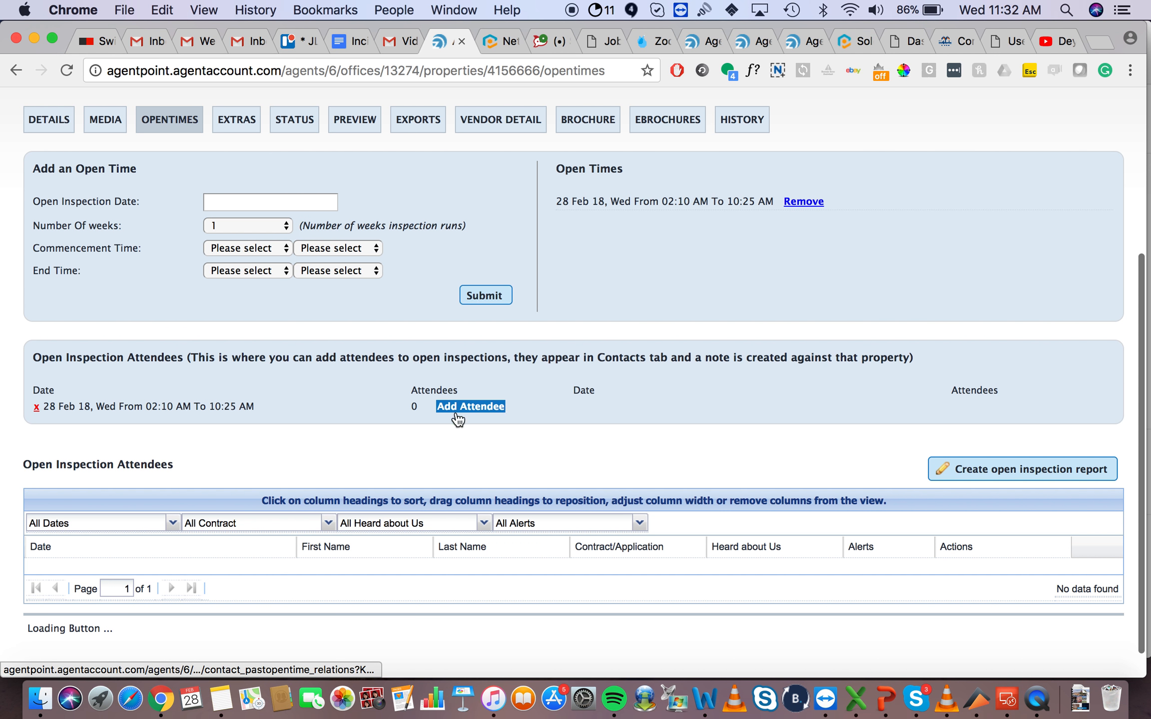
scroll(272, 359, "up", 4)
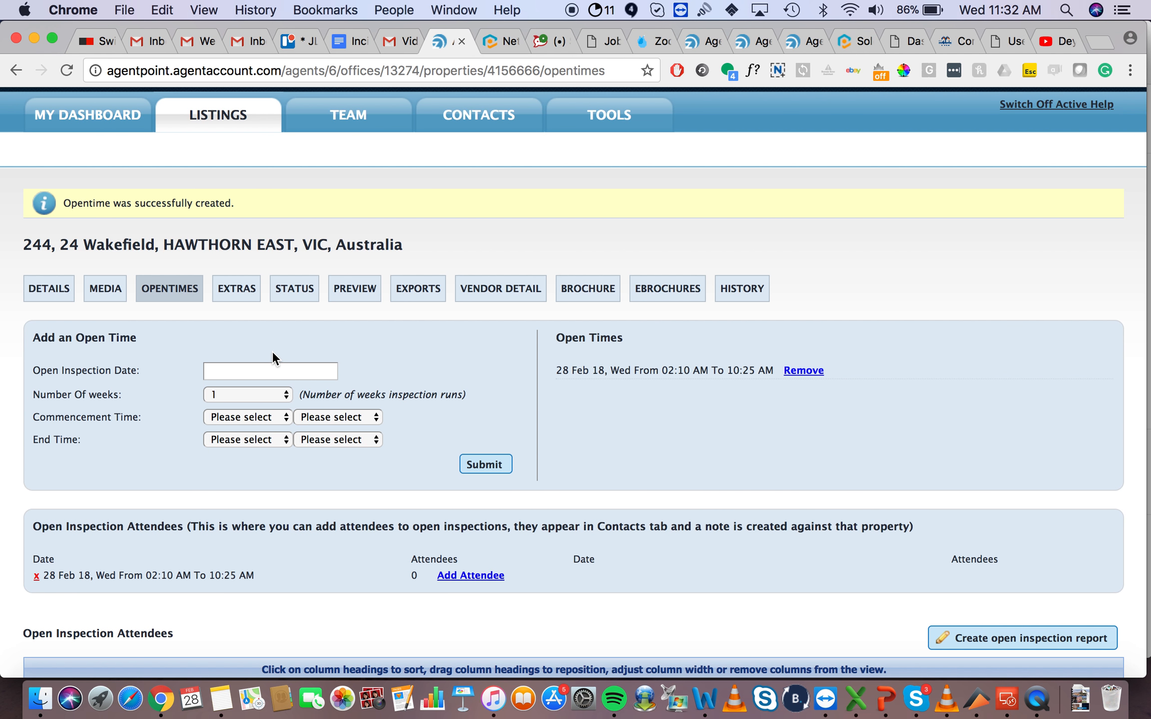
left_click(239, 294)
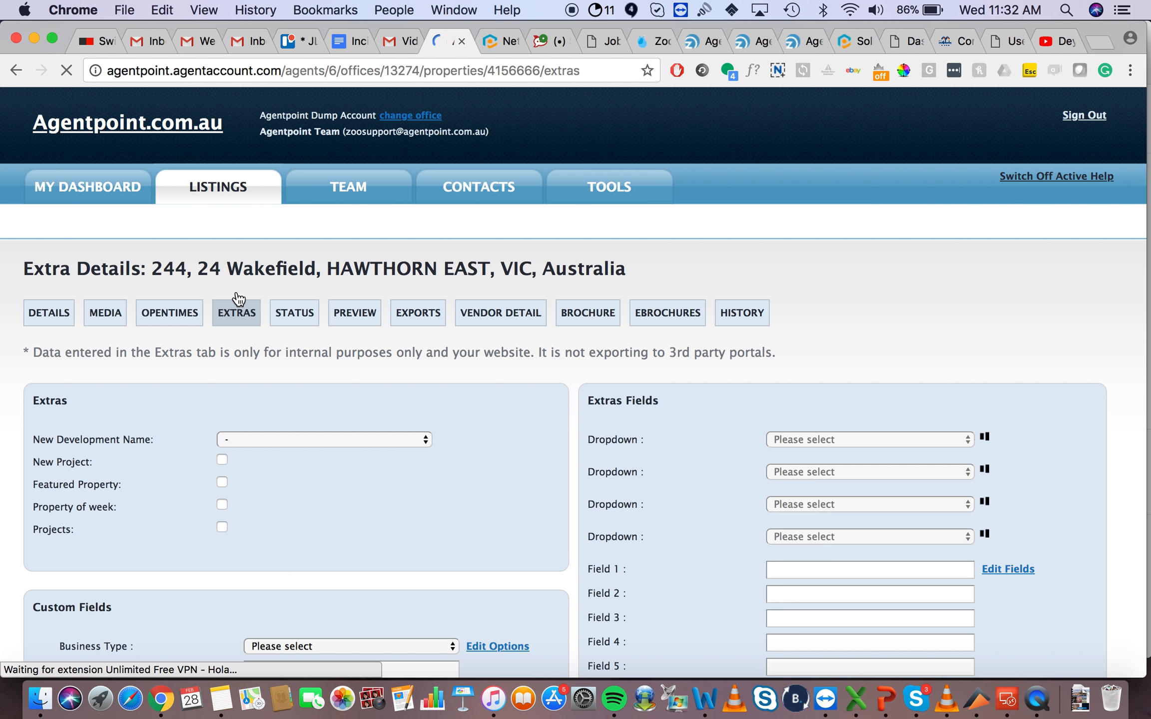
Step: Tick Featured Property in the Wakefield listing's extras and move to its Status page
scroll(21, 469, "down", 3)
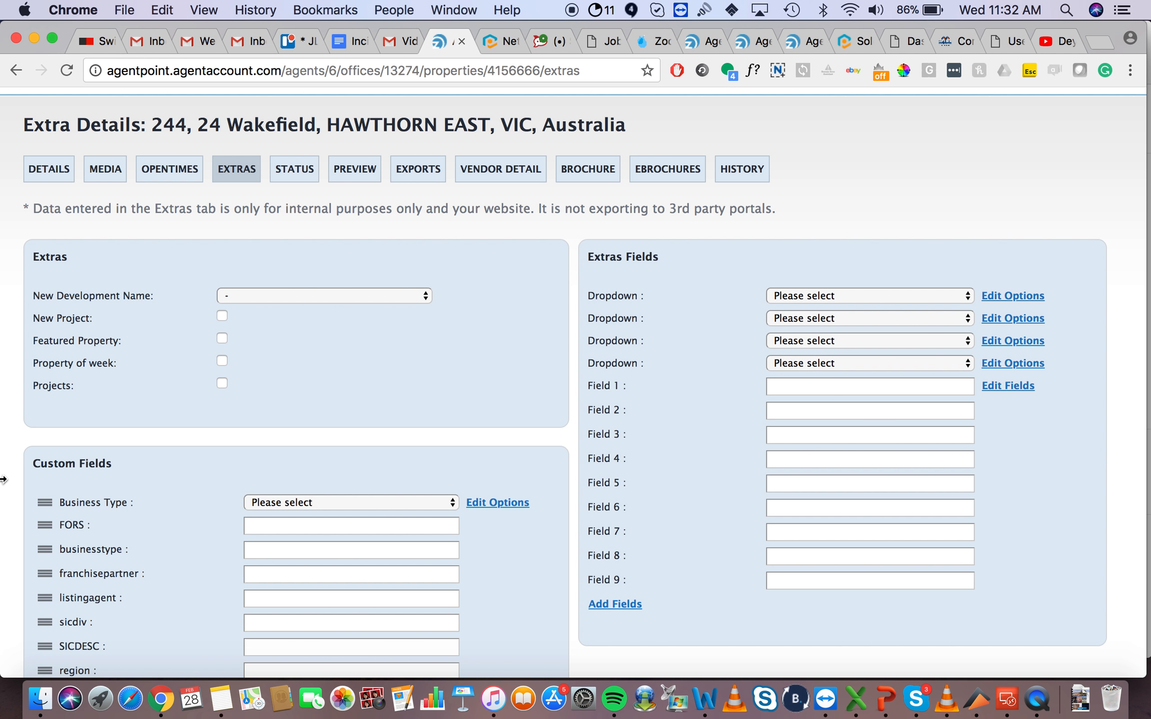
scroll(22, 469, "down", 3)
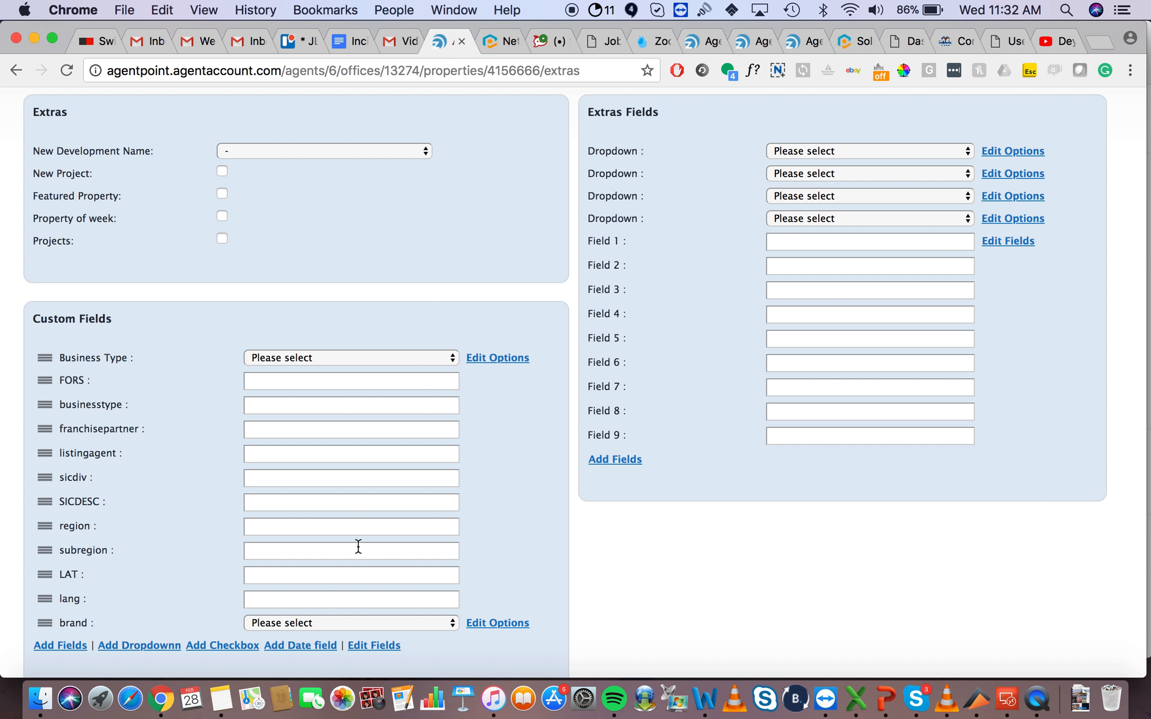
scroll(447, 273, "up", 3)
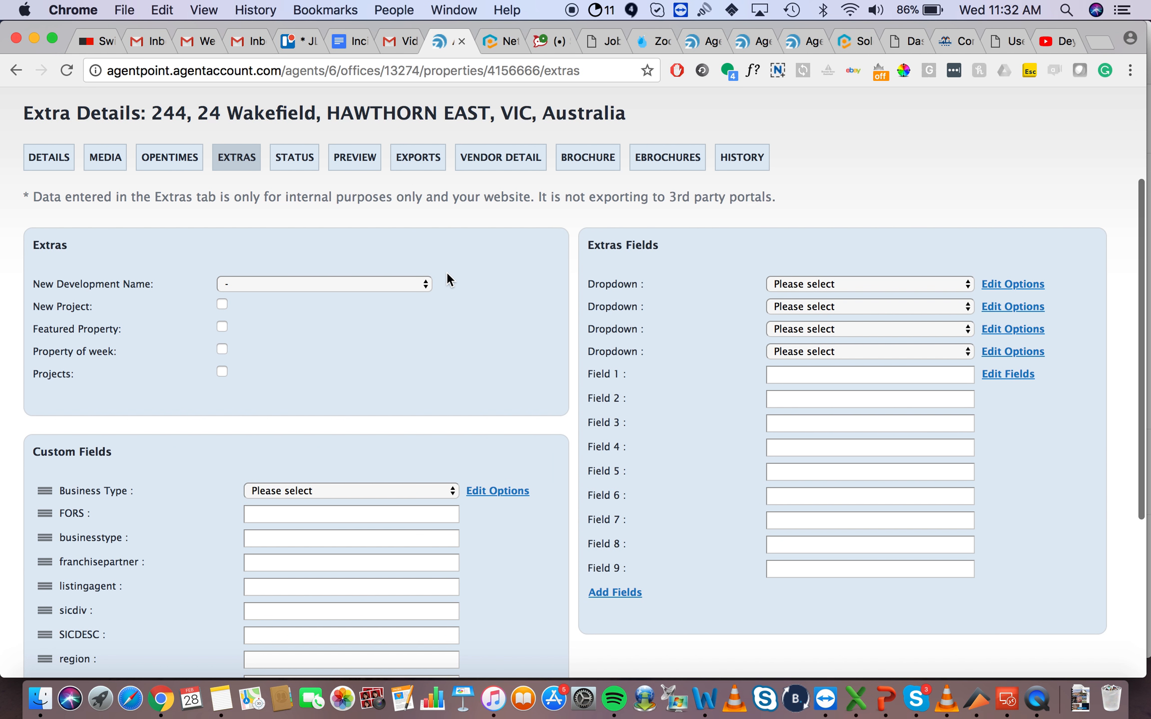
scroll(448, 276, "up", 2)
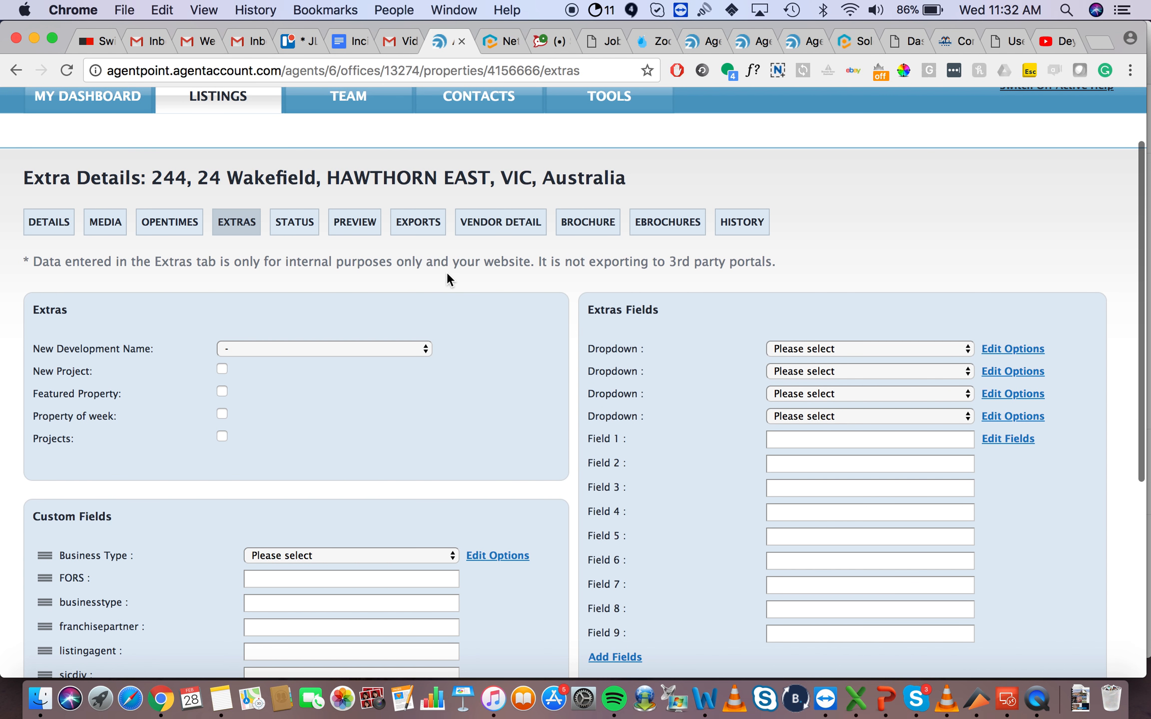
left_click(223, 392)
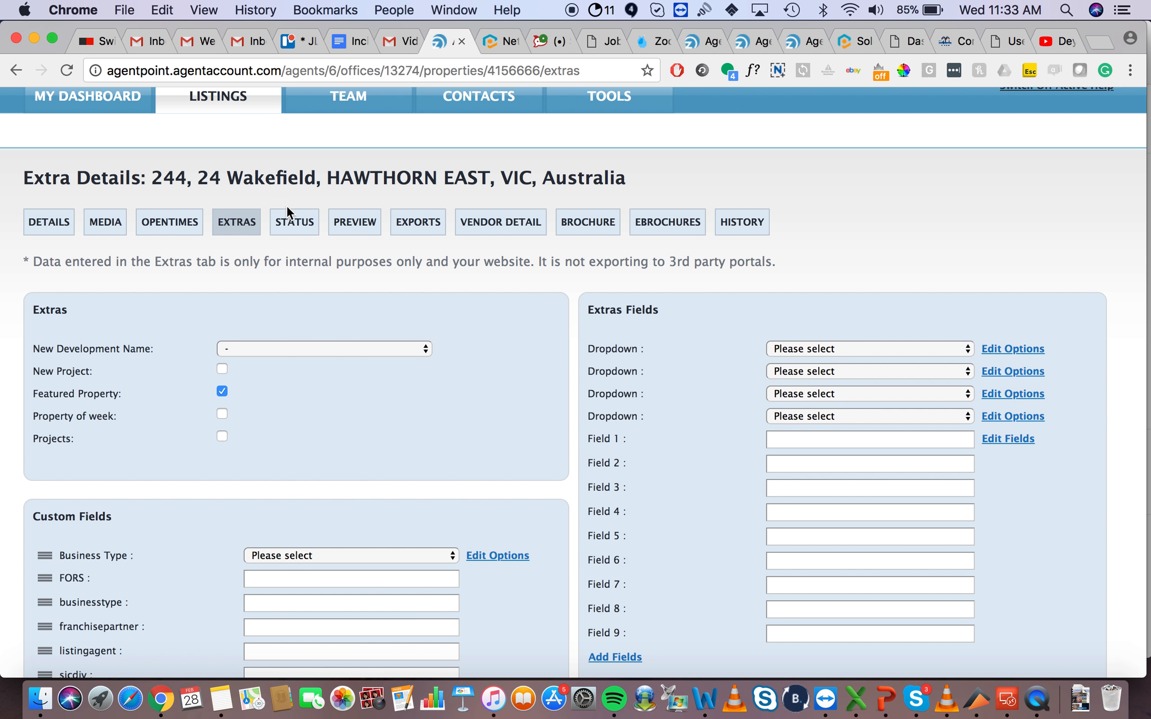
left_click(291, 227)
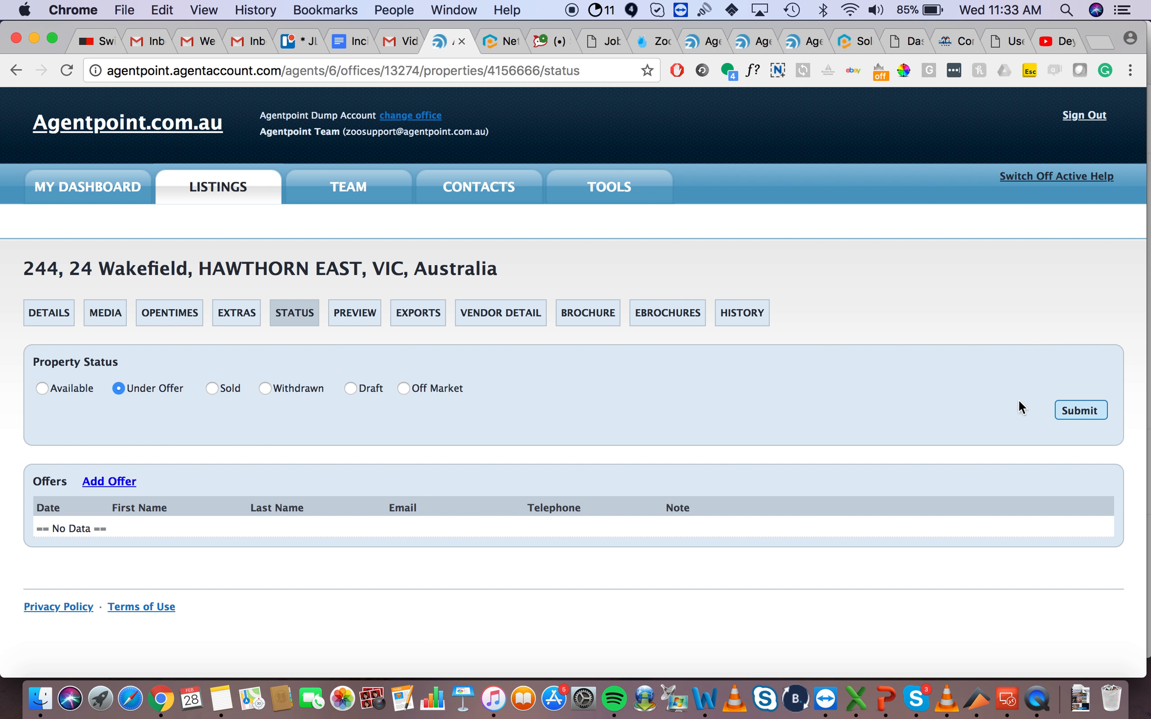
Step: Save the Wakefield listing's status as Available and bring up its preview
left_click(1070, 414)
left_click(42, 389)
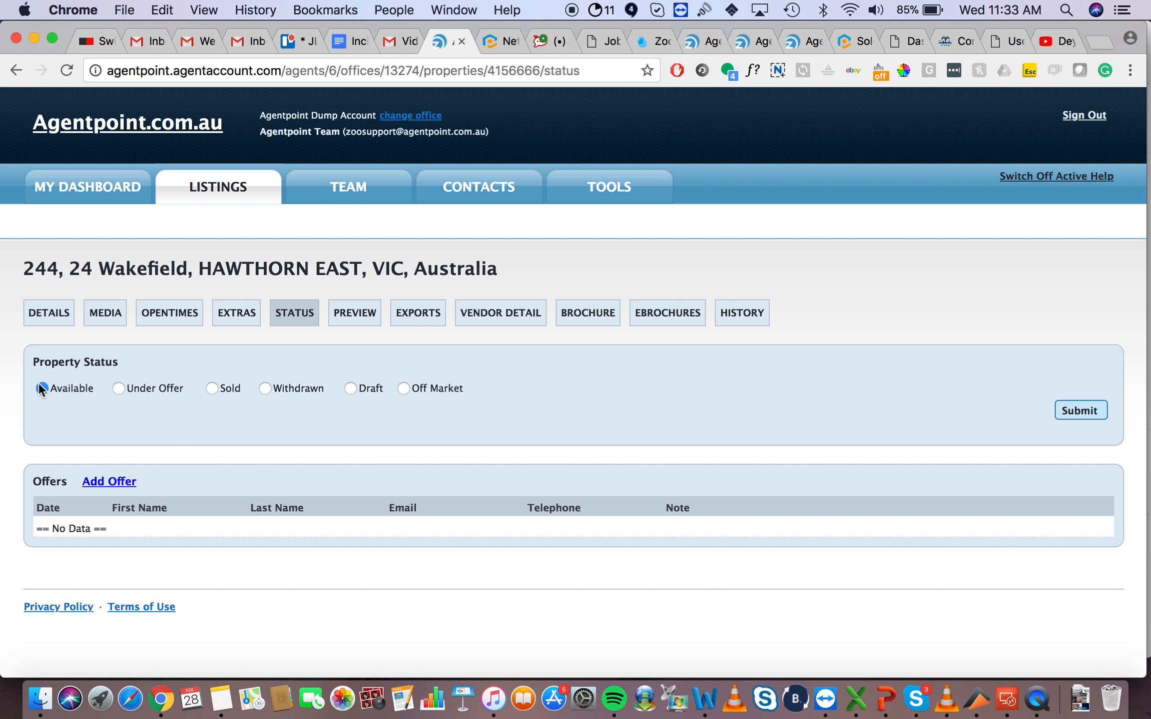
left_click(1076, 413)
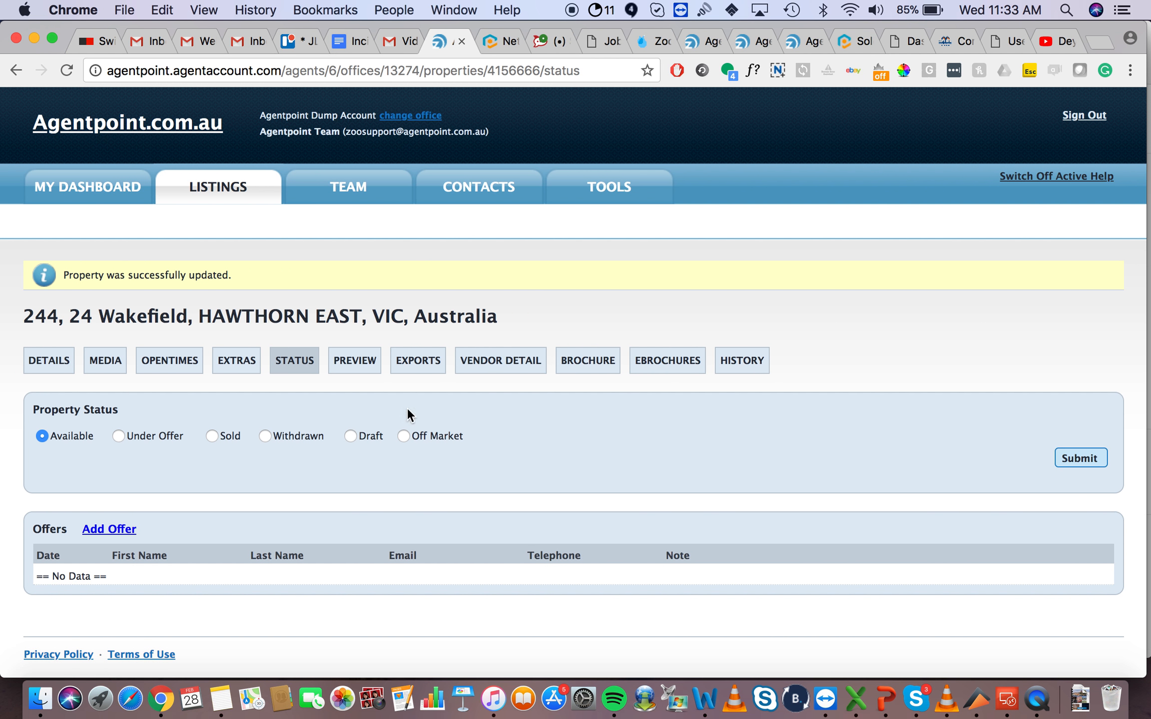
left_click(355, 362)
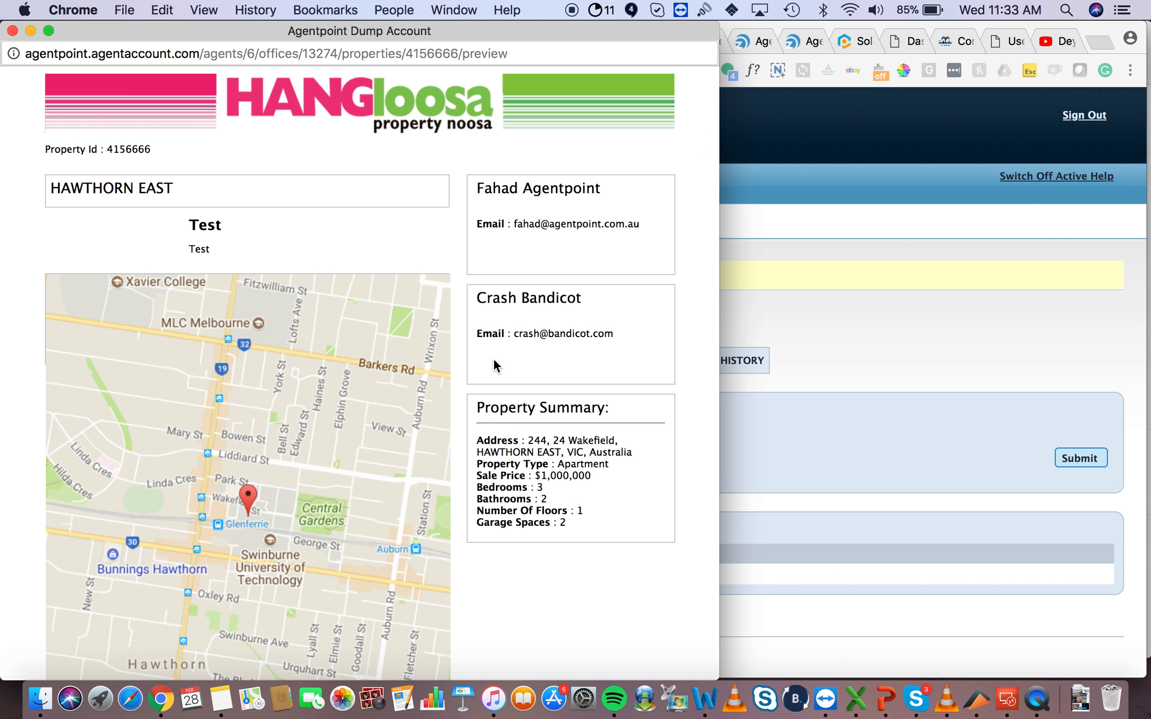
Step: Look over the listing preview, close the popup, and go to the Exports page
scroll(493, 359, "down", 3)
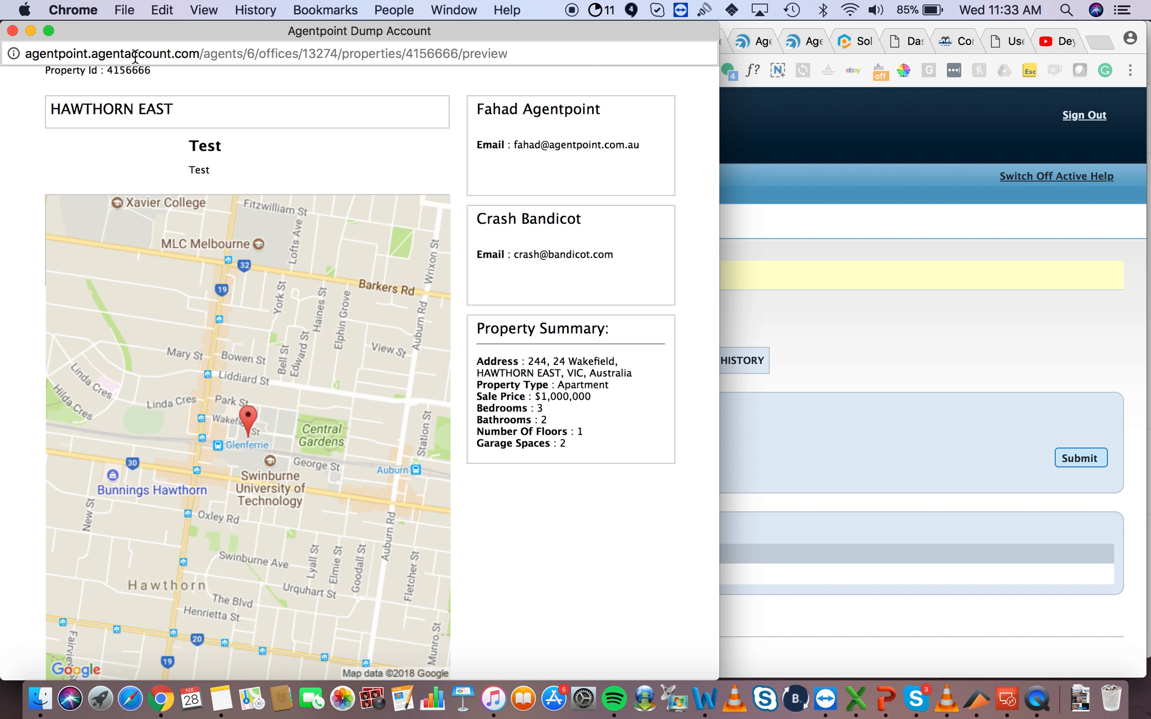
scroll(4, 267, "up", 3)
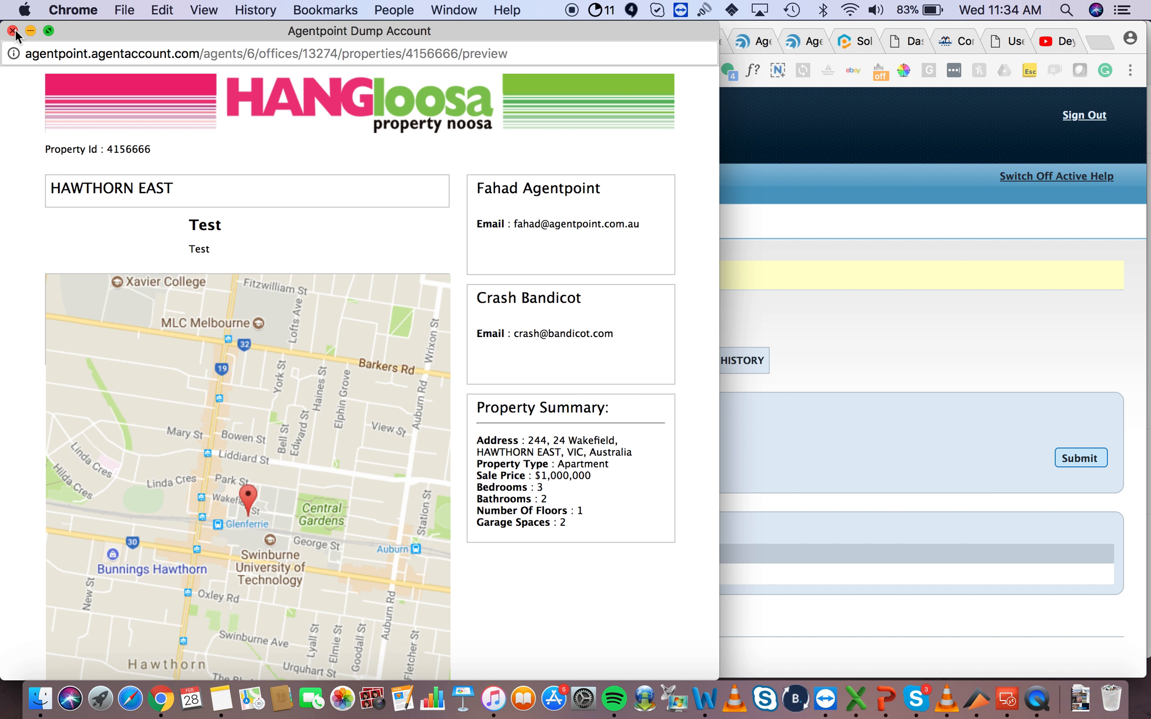
left_click(13, 30)
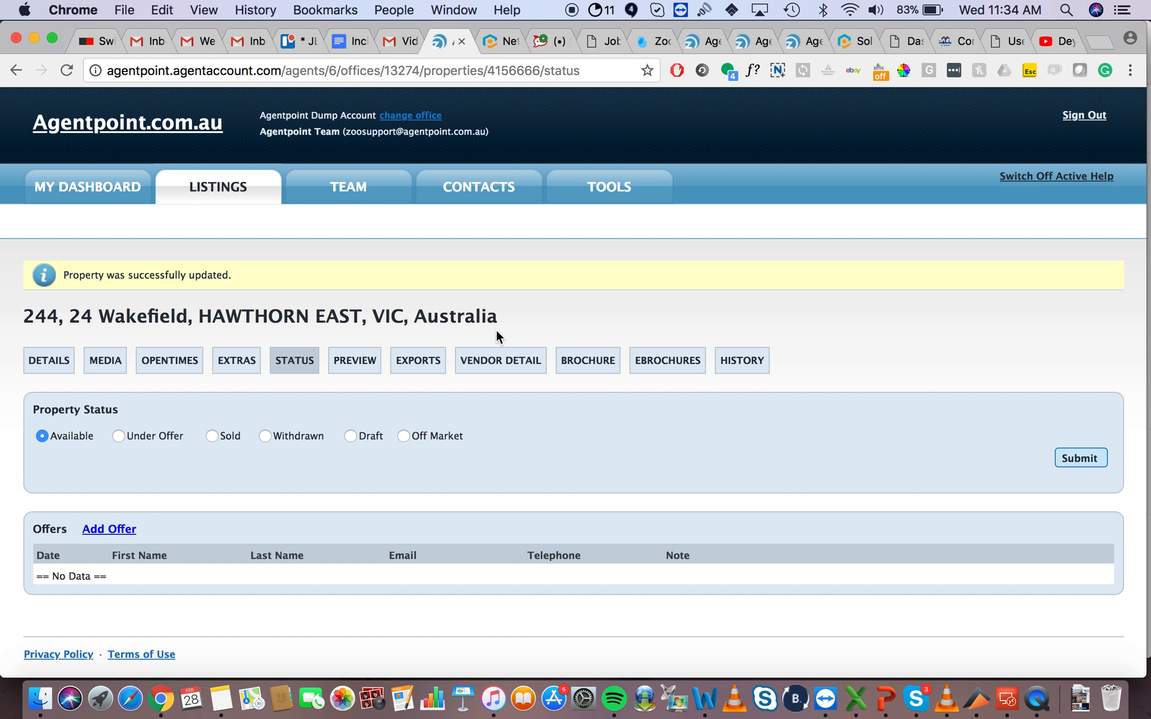
left_click(413, 367)
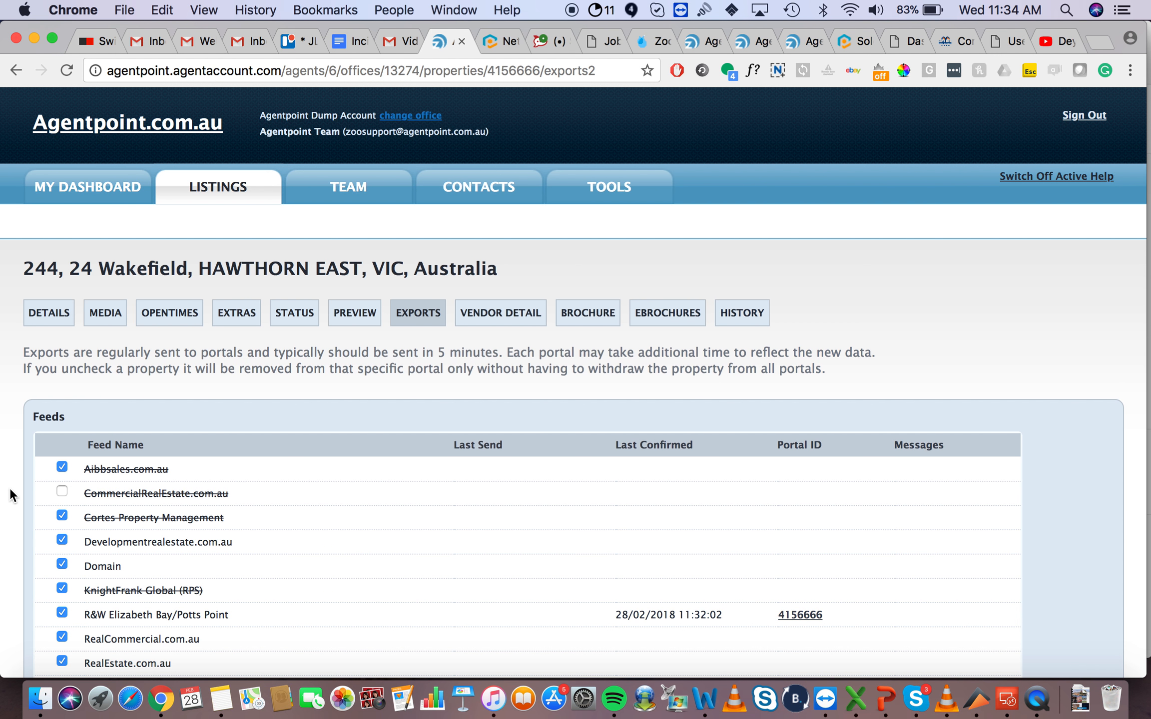
Step: Drop RealEstate.com.au from the export feeds, save, and return to All Listings
scroll(10, 494, "down", 5)
scroll(10, 494, "up", 5)
scroll(10, 494, "down", 5)
left_click(61, 487)
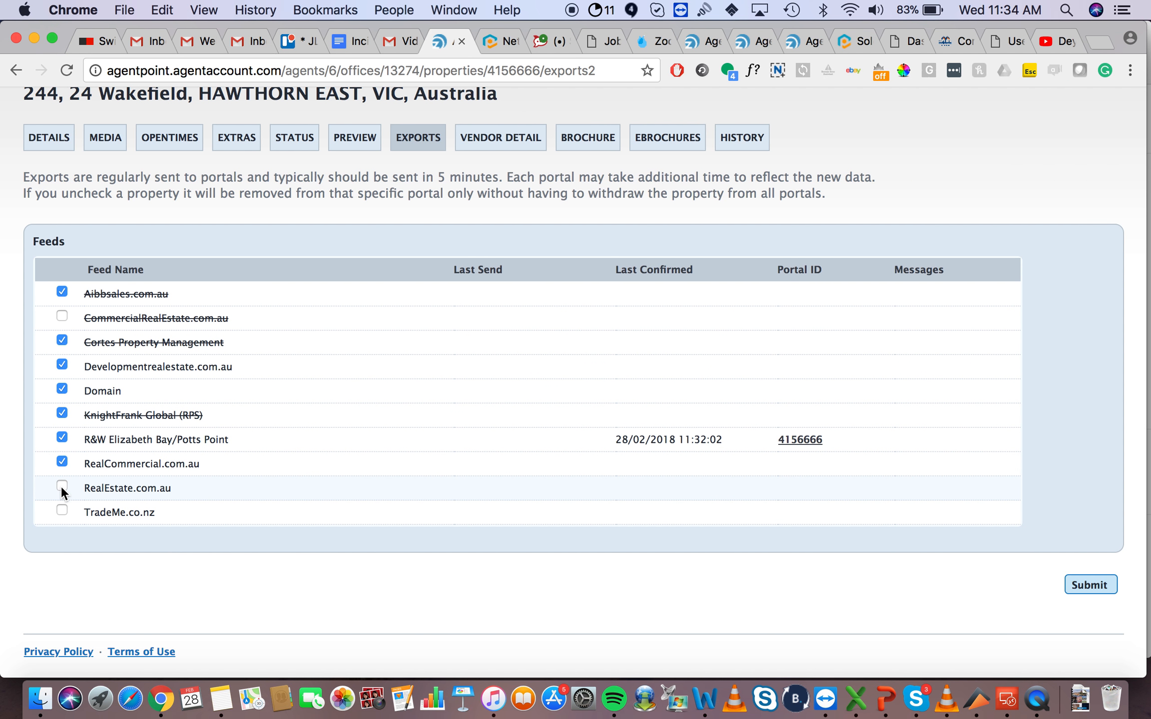
left_click(1101, 586)
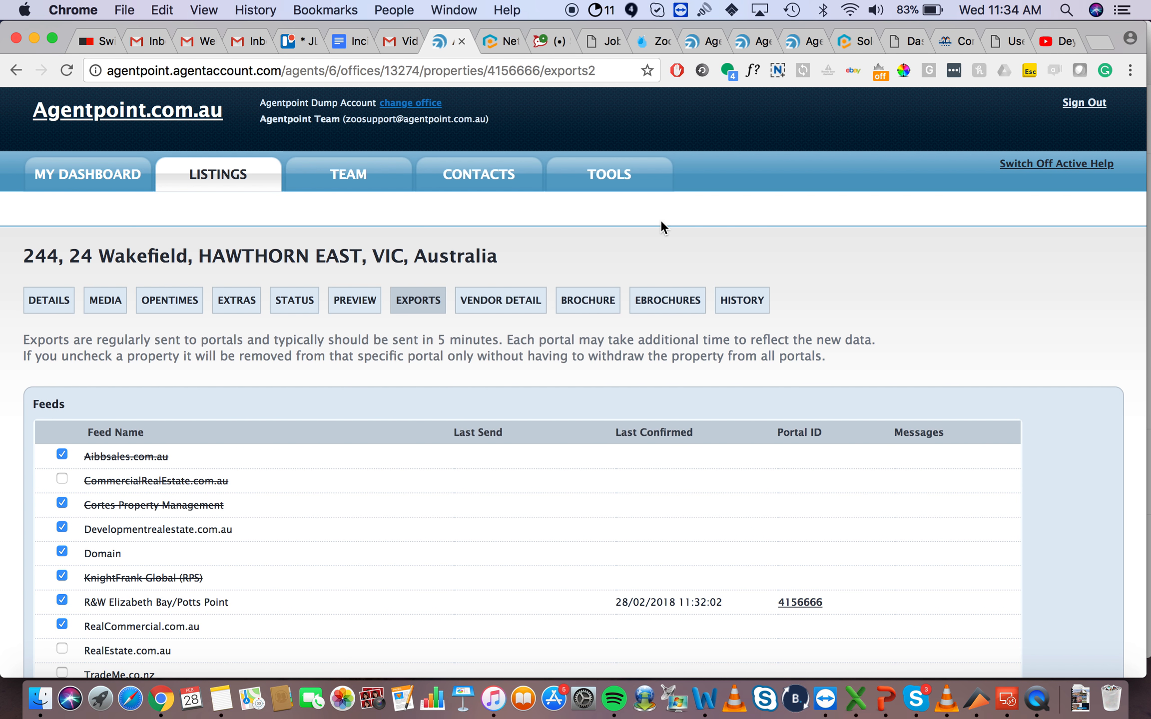
left_click(237, 175)
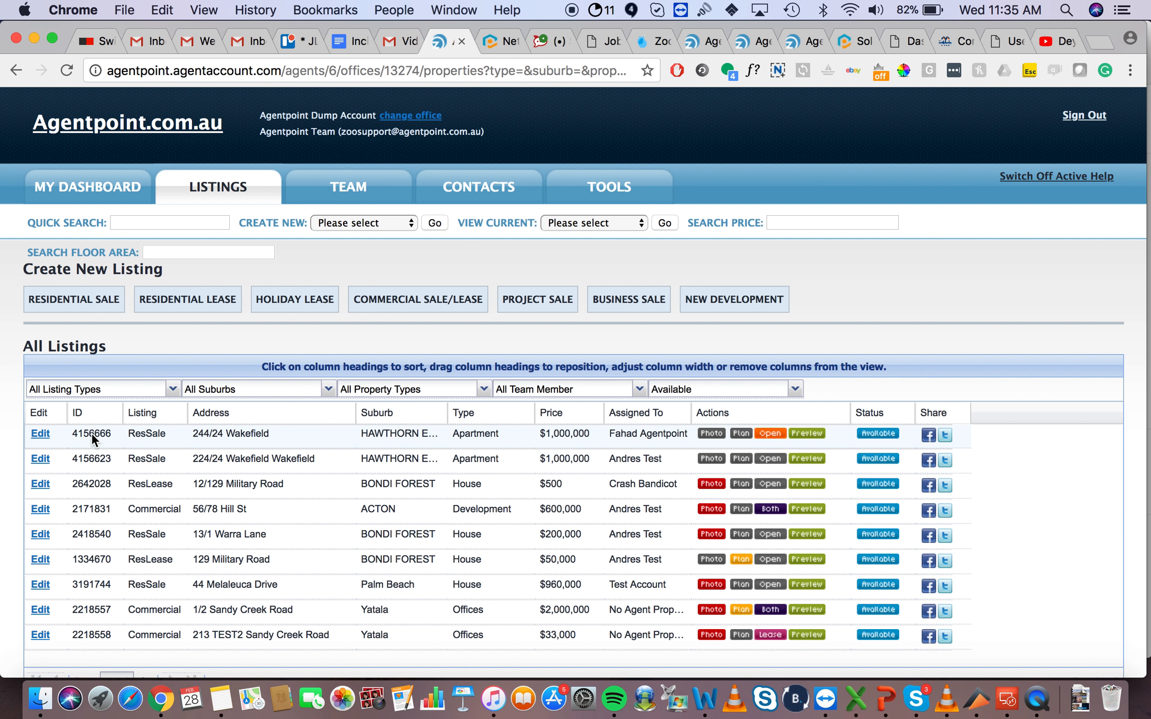
left_click(40, 435)
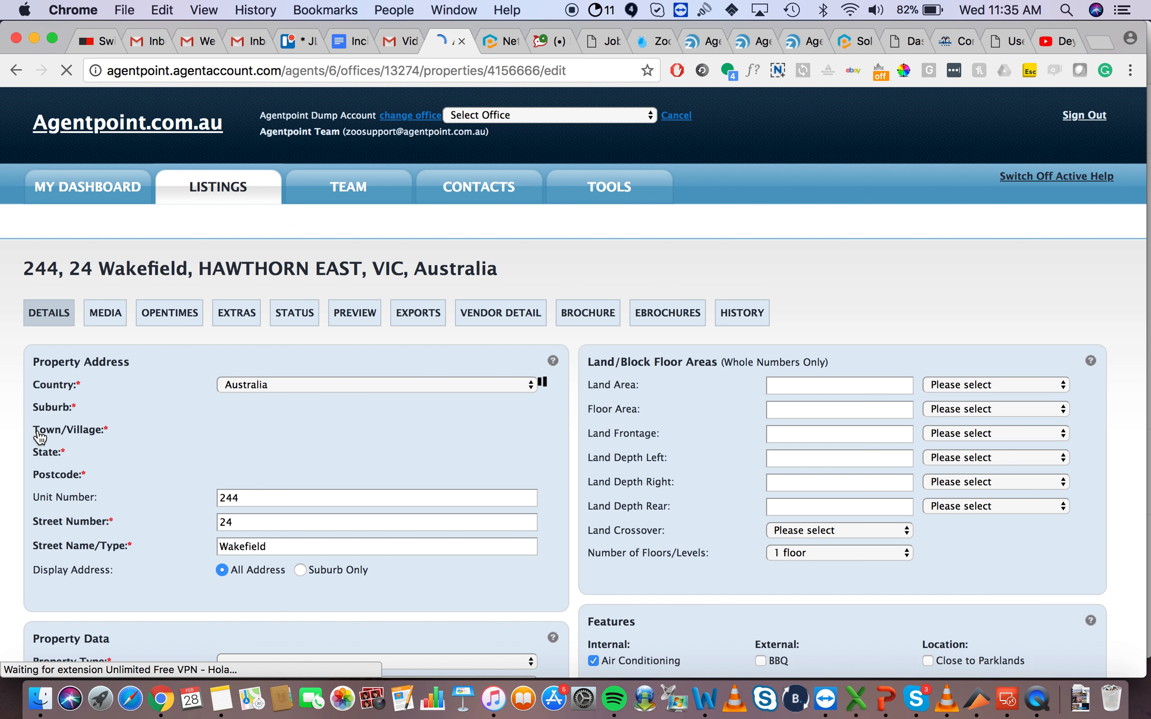
scroll(616, 411, "down", 10)
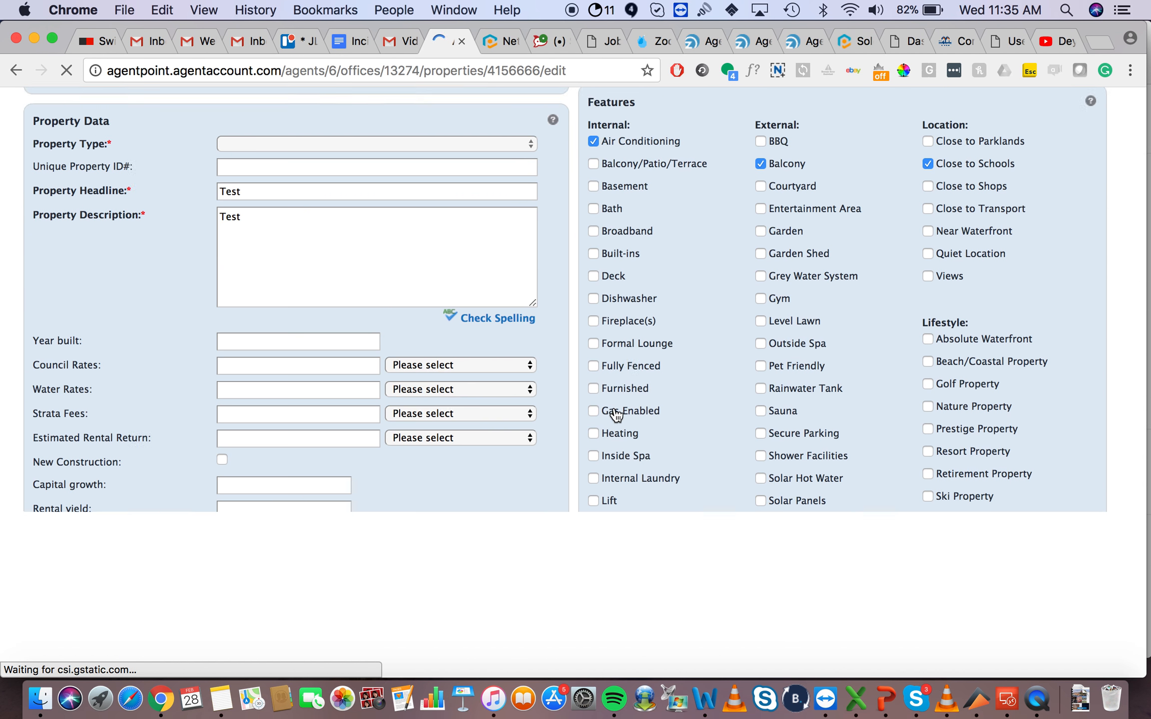
scroll(627, 411, "up", 10)
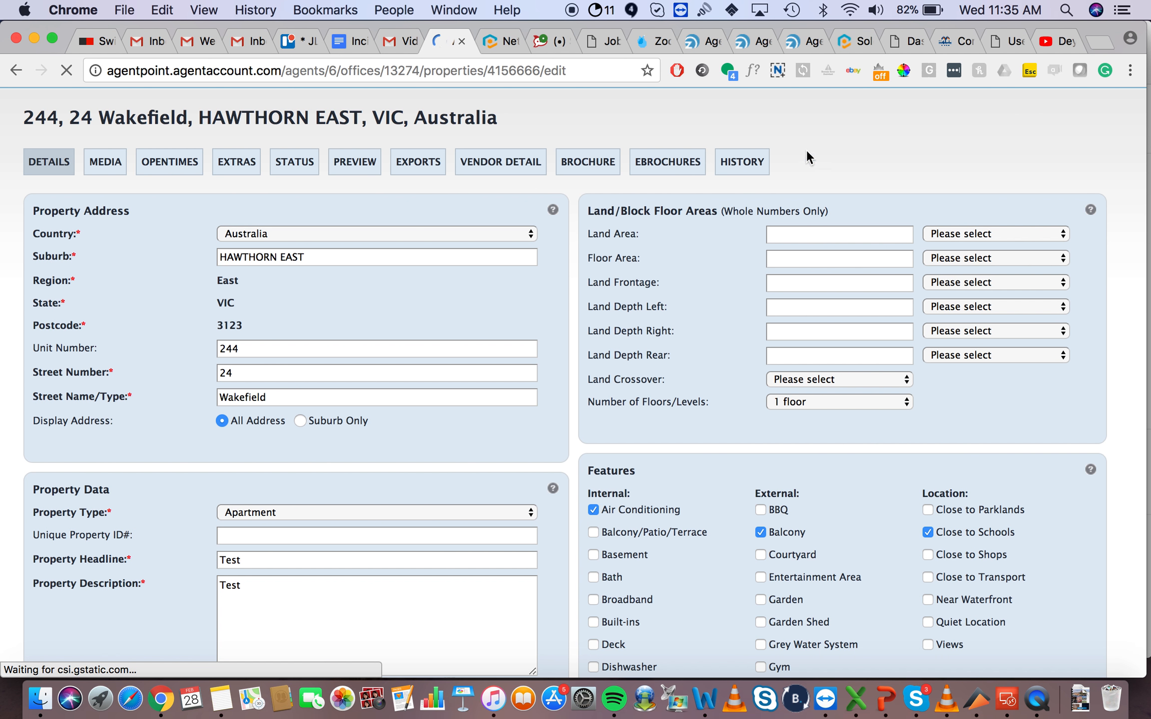
left_click(237, 166)
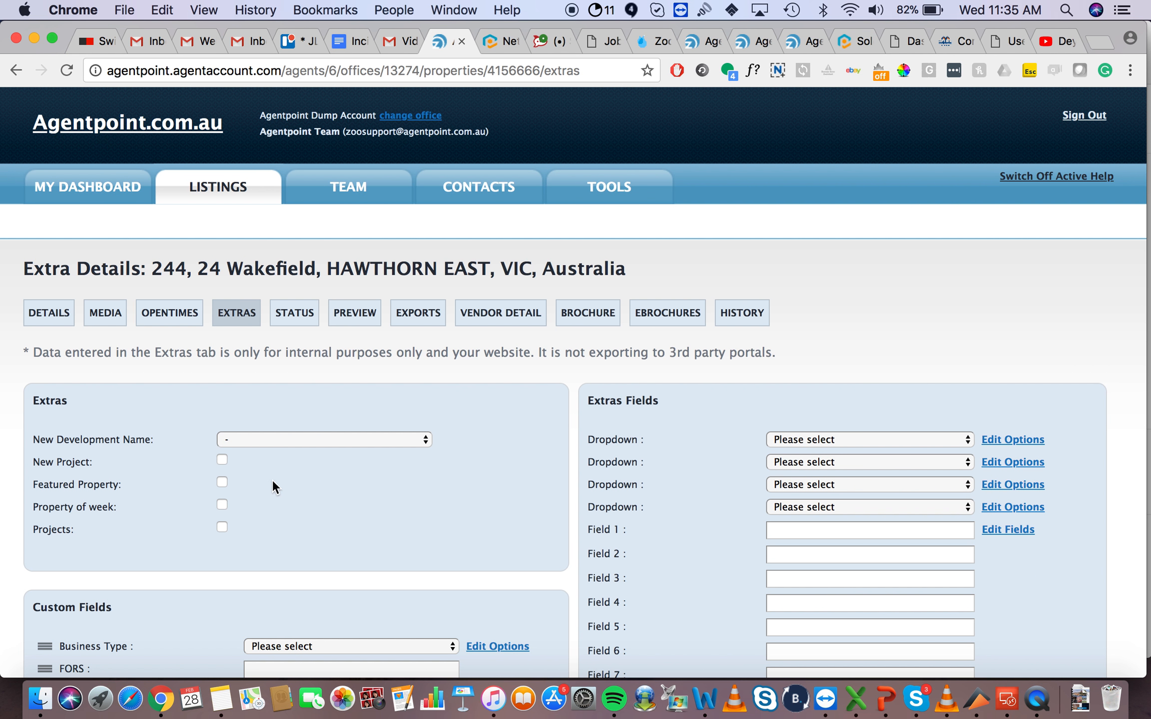
Step: Tick Featured Property again on the Extra Details page and submit the extras
scroll(375, 480, "down", 8)
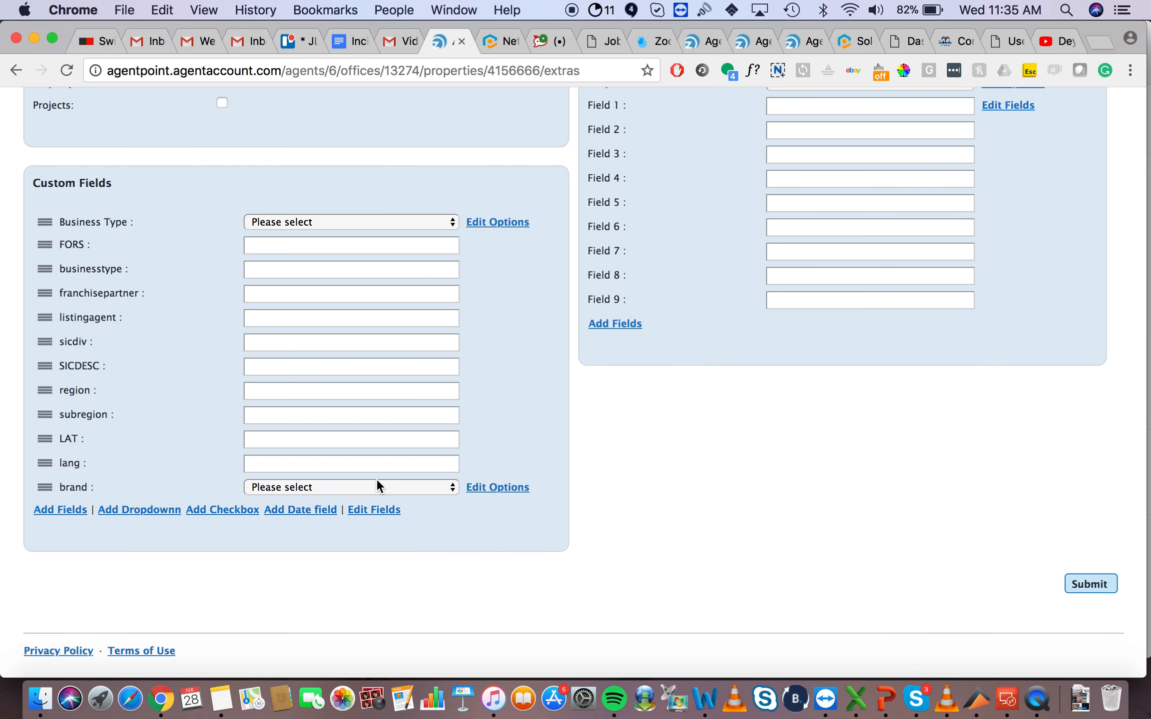
scroll(377, 481, "up", 5)
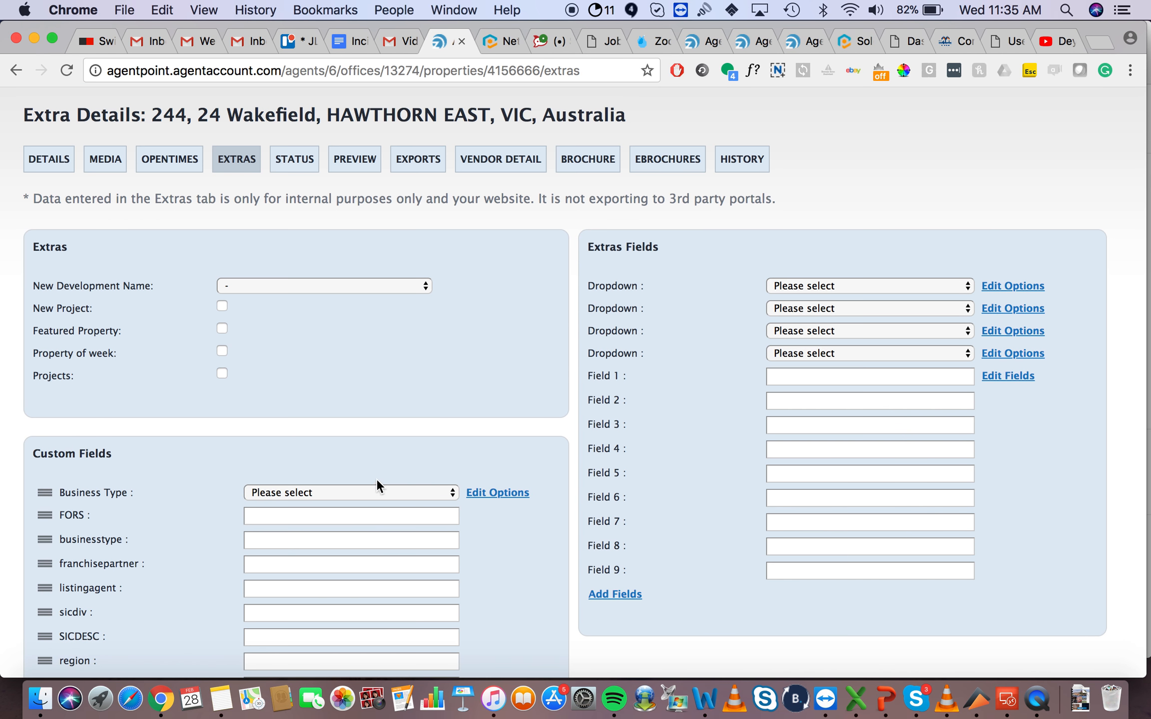
left_click(222, 328)
scroll(509, 318, "down", 5)
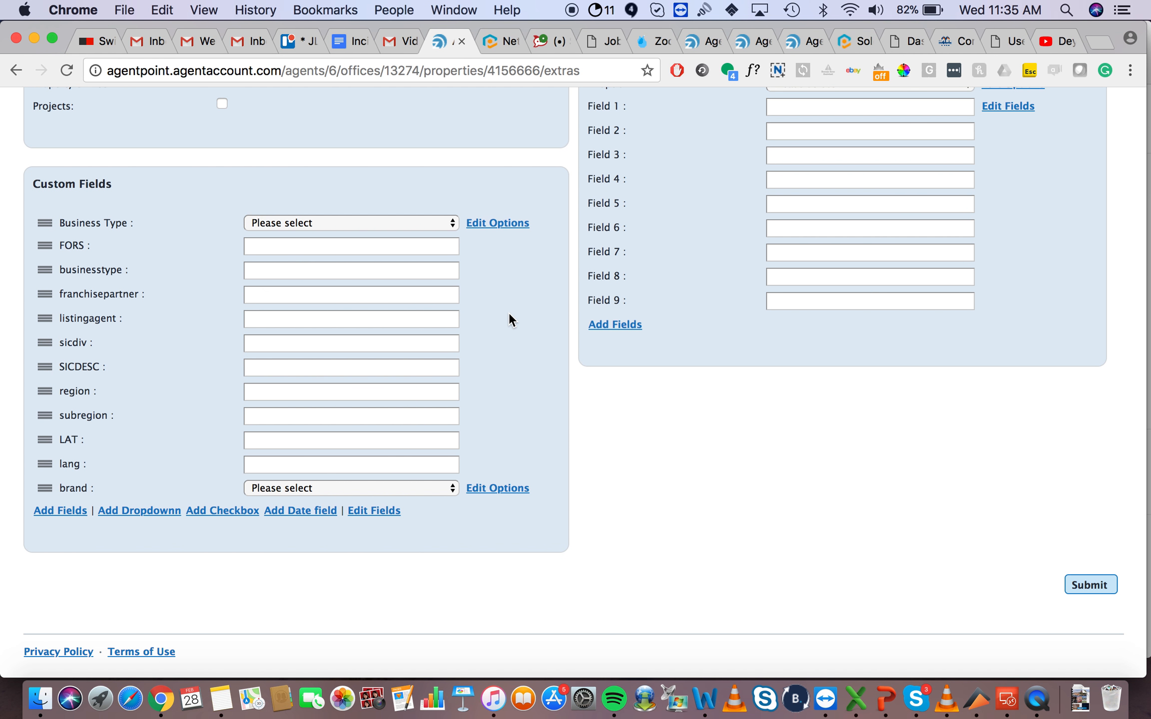
left_click(1090, 587)
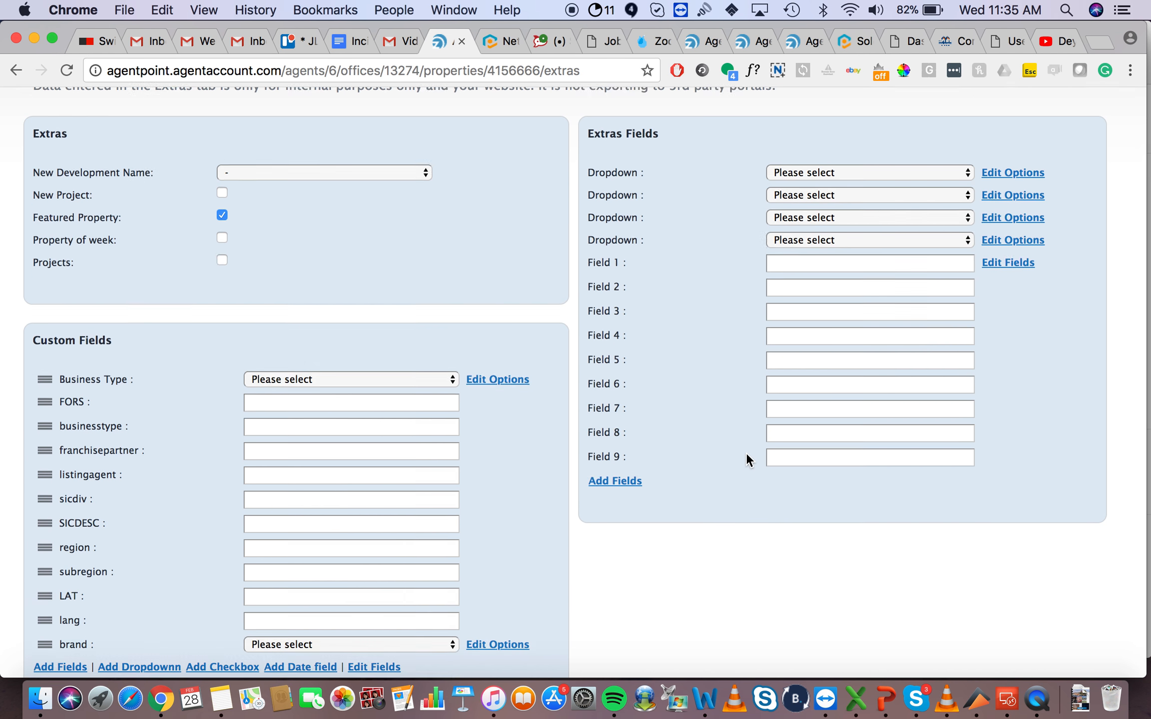
scroll(799, 479, "down", 4)
left_click(1079, 589)
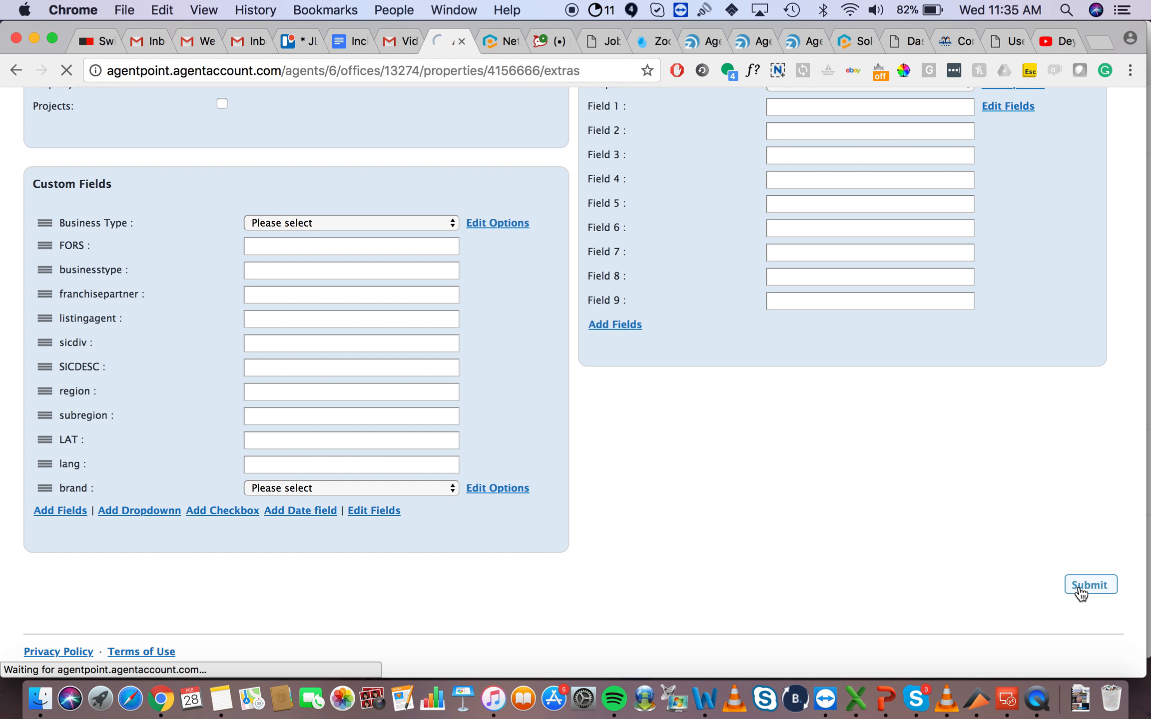